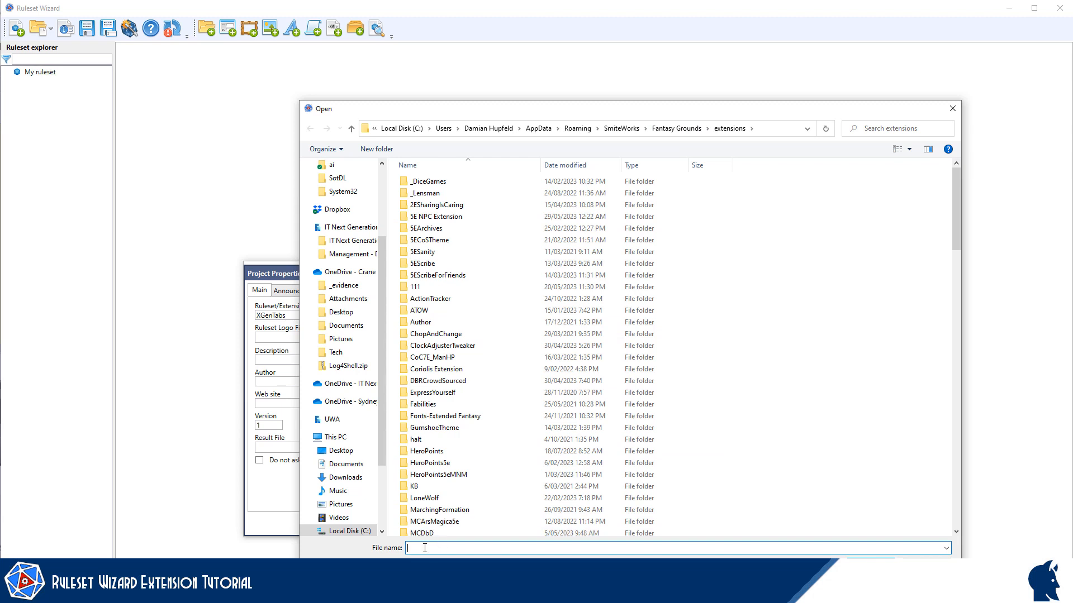
# Name the result file XGenTabs in the extensions folder and set the first announcement text to XGenTabs
pyautogui.write('XGenTabs.ex')
pyautogui.press('Return')
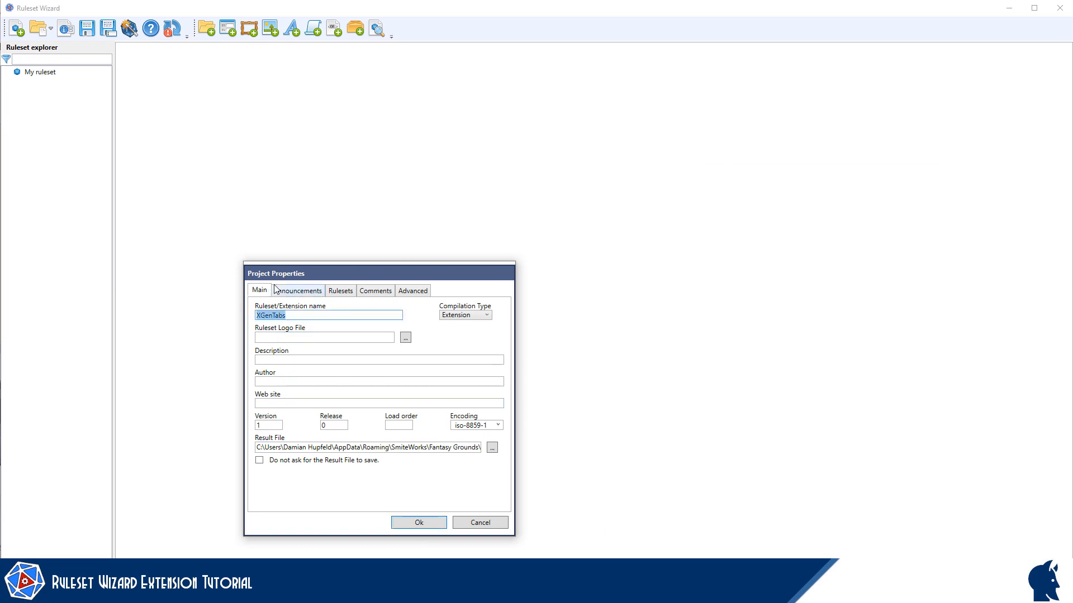
pyautogui.click(288, 293)
pyautogui.write('Hello Text')
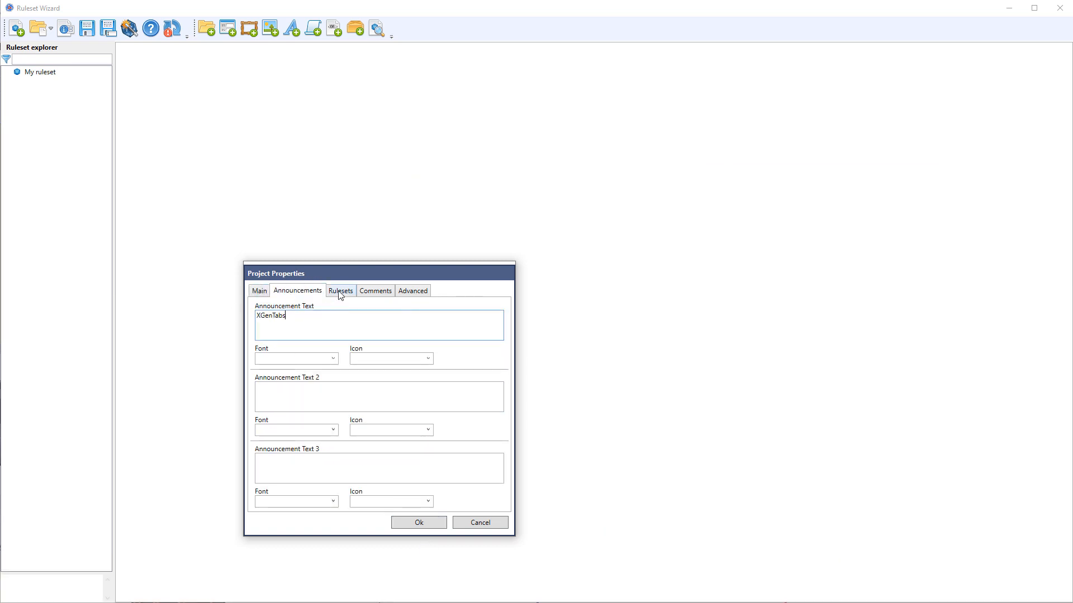
# List CoreRPG and 5E as the rulesets the extension is available for, and save the project properties
pyautogui.click(338, 292)
pyautogui.click(281, 348)
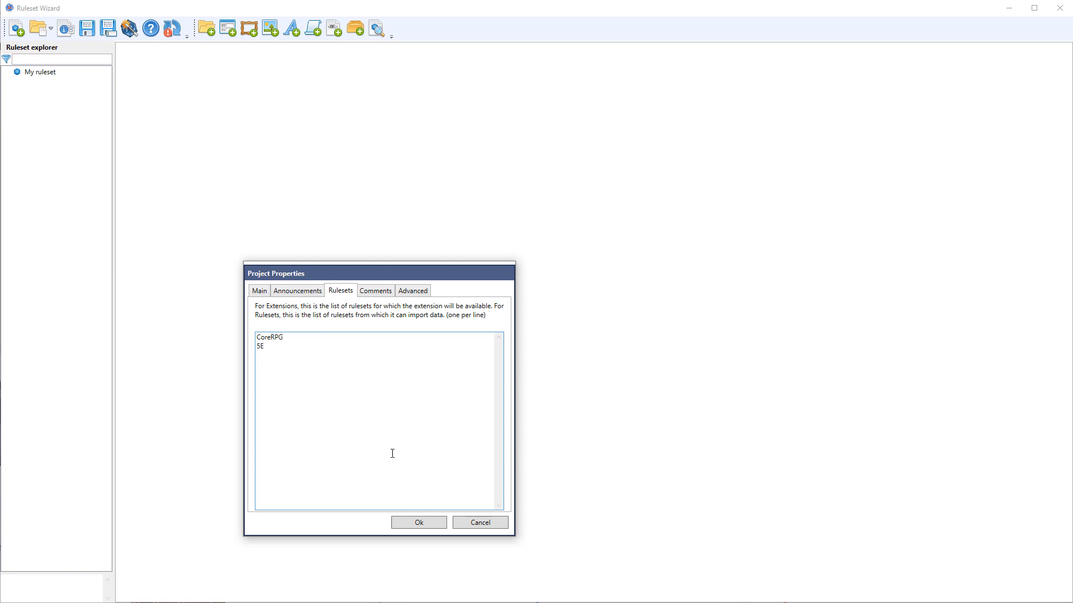
pyautogui.click(413, 525)
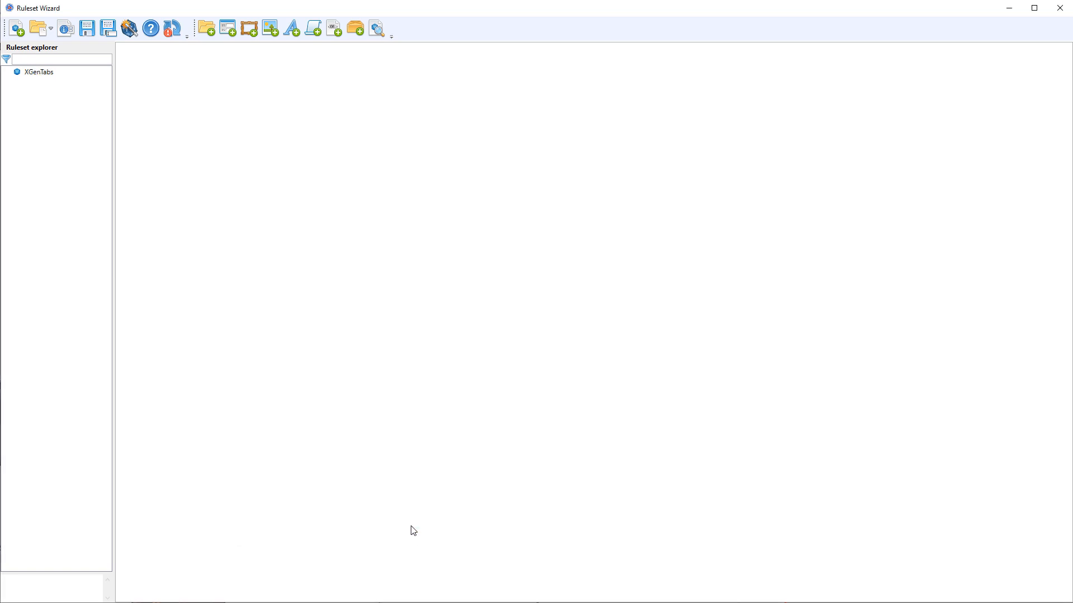
# Add a folder named campaigns to the XGenTabs project
pyautogui.click(44, 77)
pyautogui.click(208, 29)
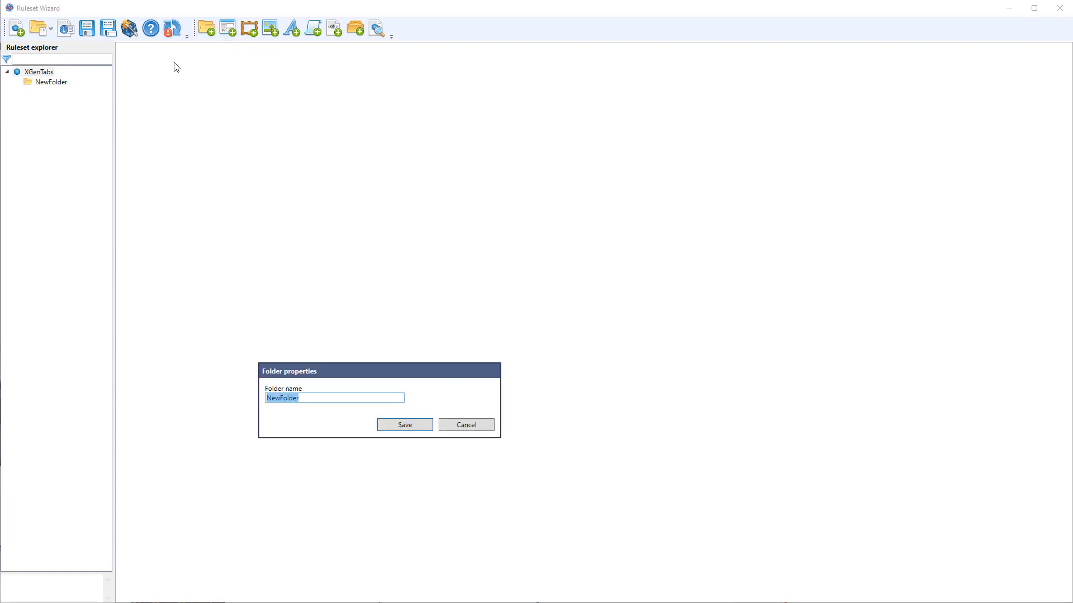
pyautogui.write('campaigns')
pyautogui.press('Return')
# Add a new window inside the campaigns folder and name it XGen
pyautogui.click(61, 84)
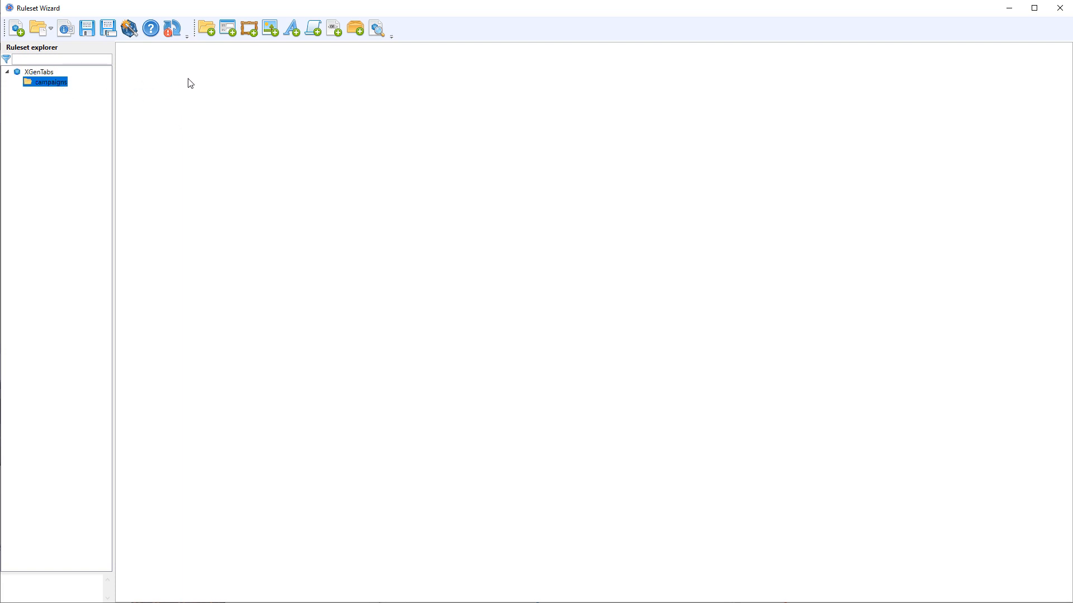
pyautogui.click(230, 30)
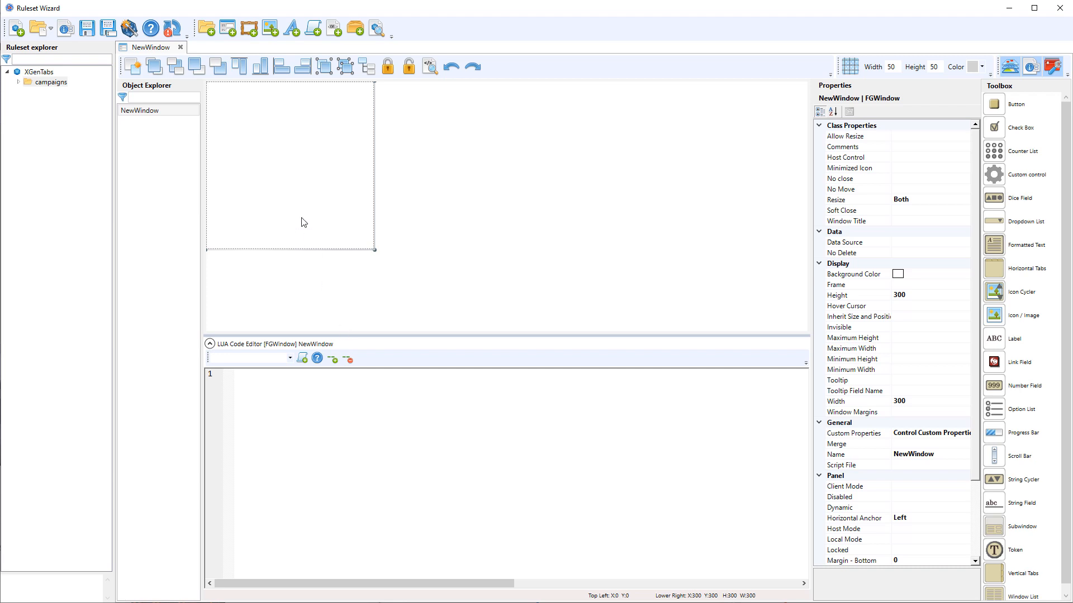
pyautogui.click(924, 454)
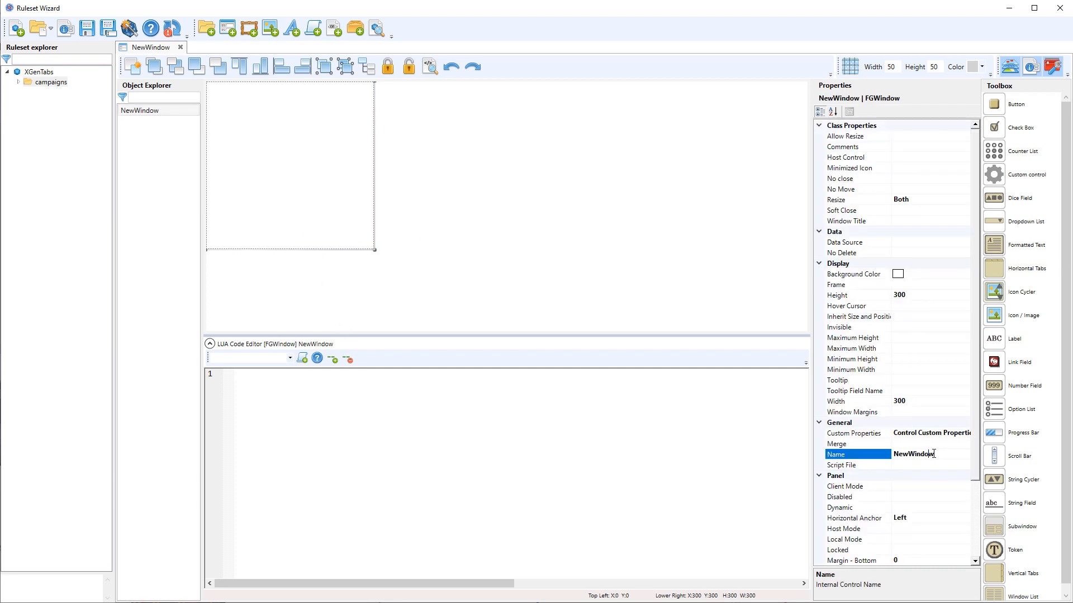
pyautogui.write('XGen')
# Set the XGen window's height to 500 and its width to 400
pyautogui.click(963, 298)
pyautogui.write('500')
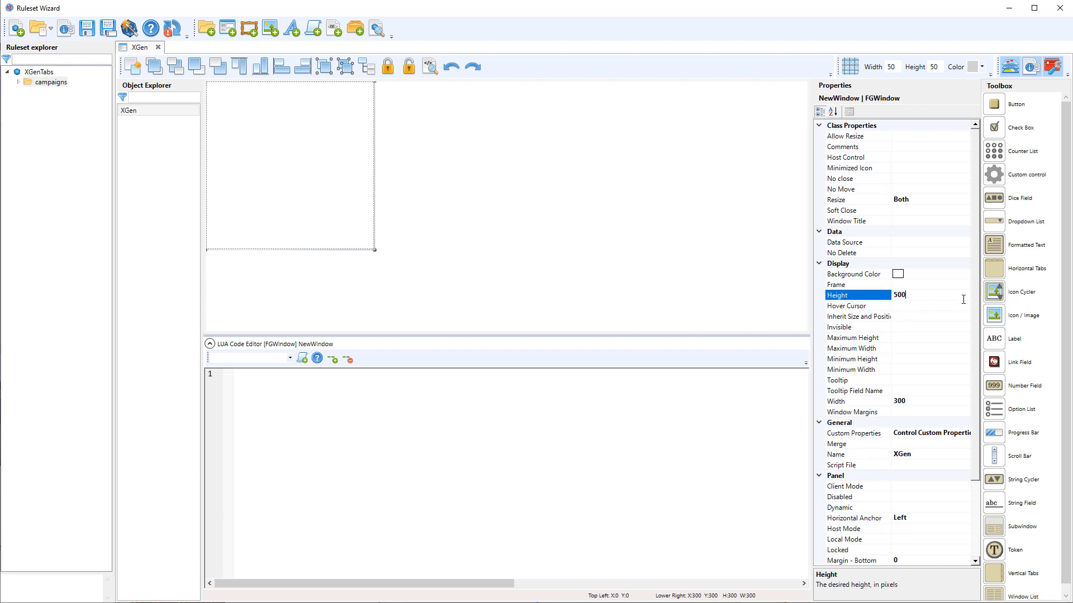
pyautogui.click(929, 401)
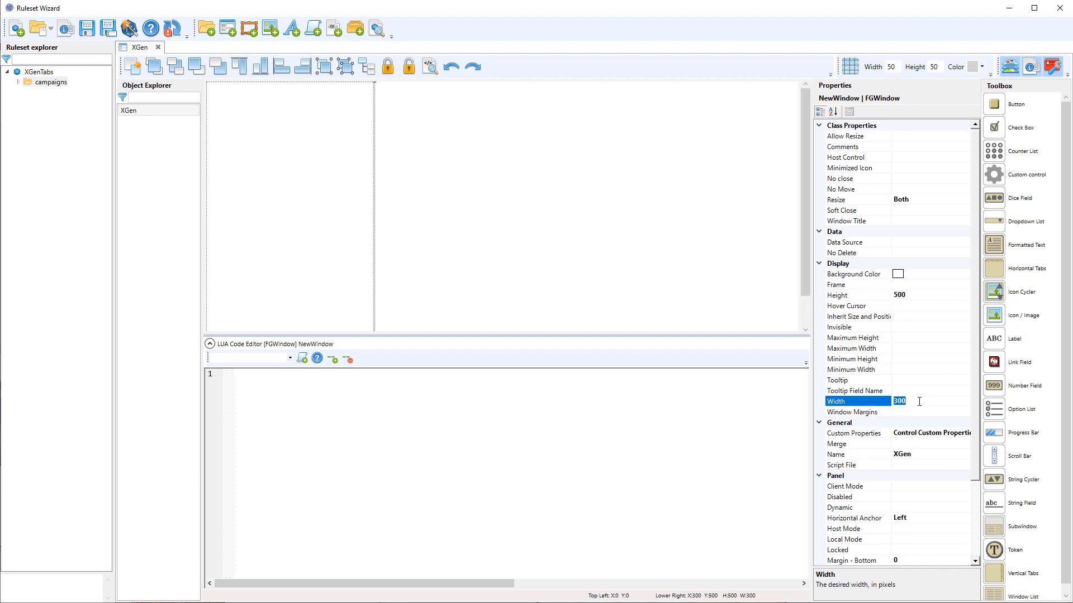
pyautogui.write('4')
pyautogui.press('Return')
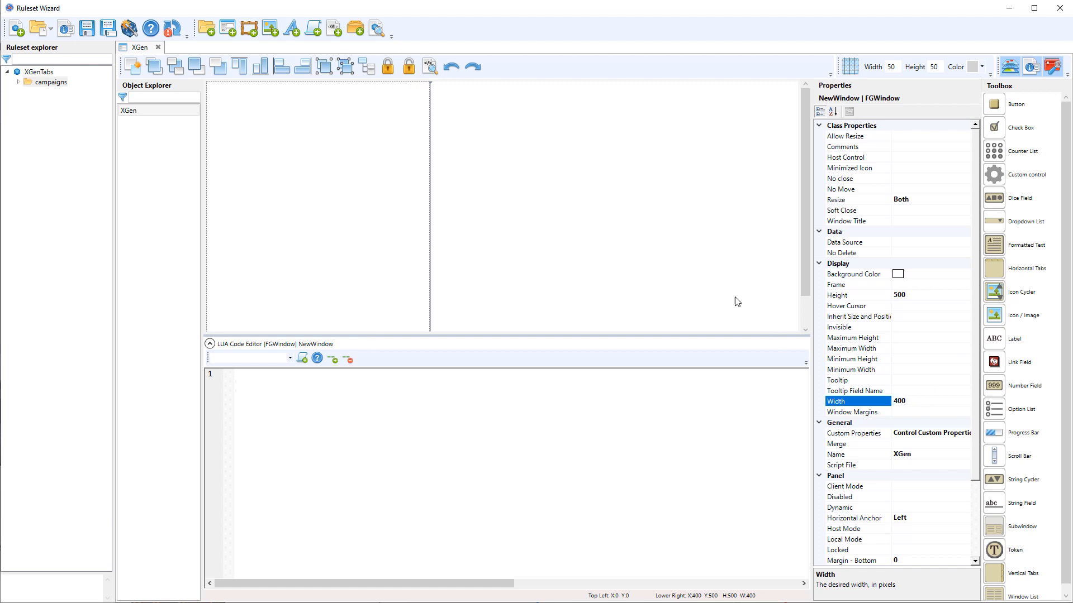
# Give the XGen window the utilitybox frame and enlarge the design area to fit the whole window
pyautogui.click(923, 284)
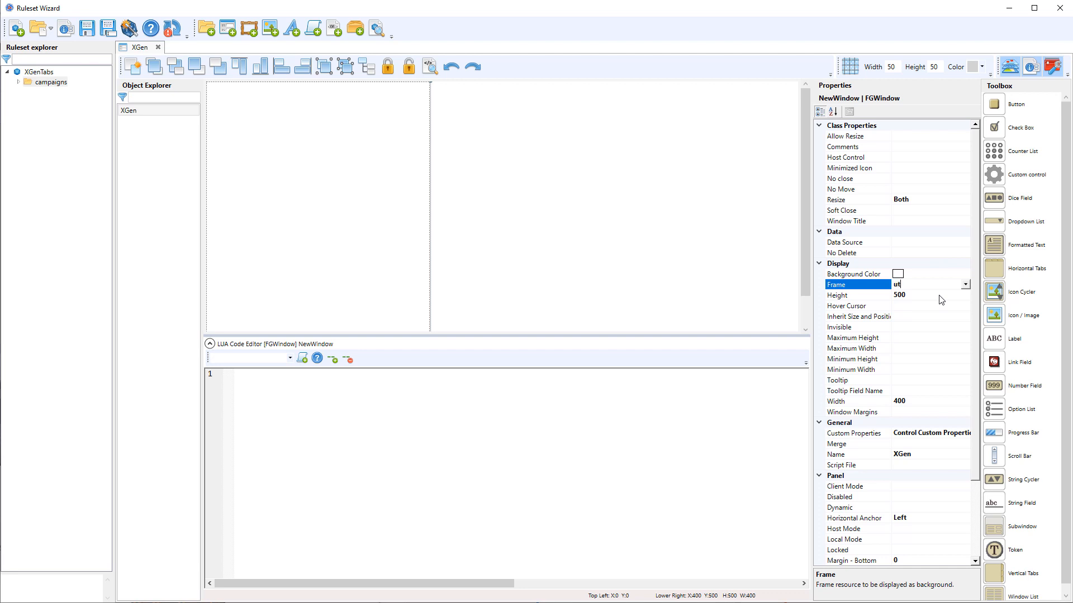
pyautogui.write('utilitybox')
pyautogui.press('Return')
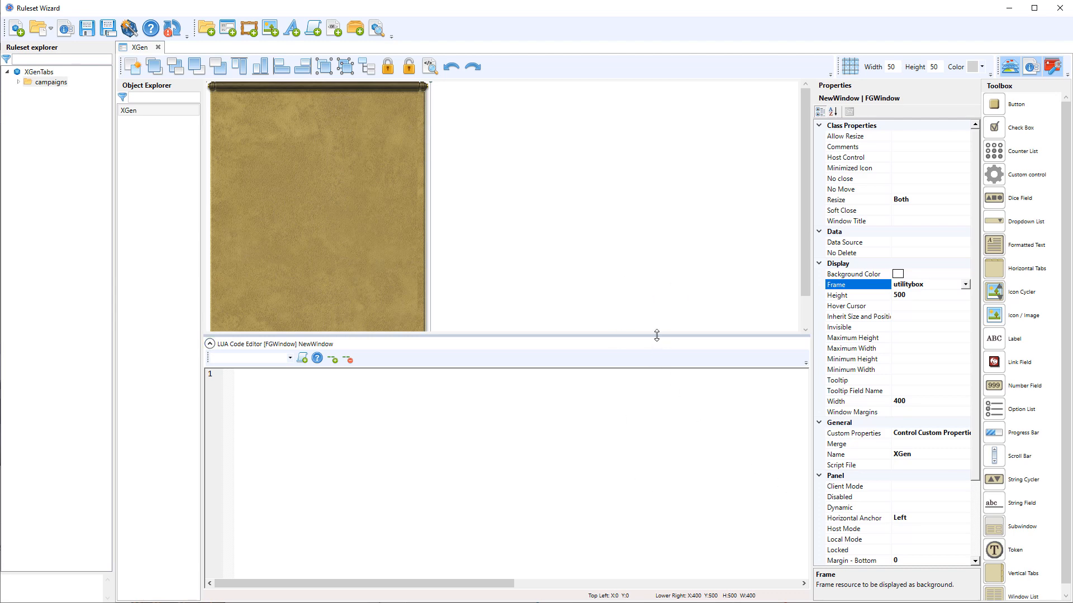
pyautogui.moveTo(656, 336); pyautogui.dragTo(662, 398)
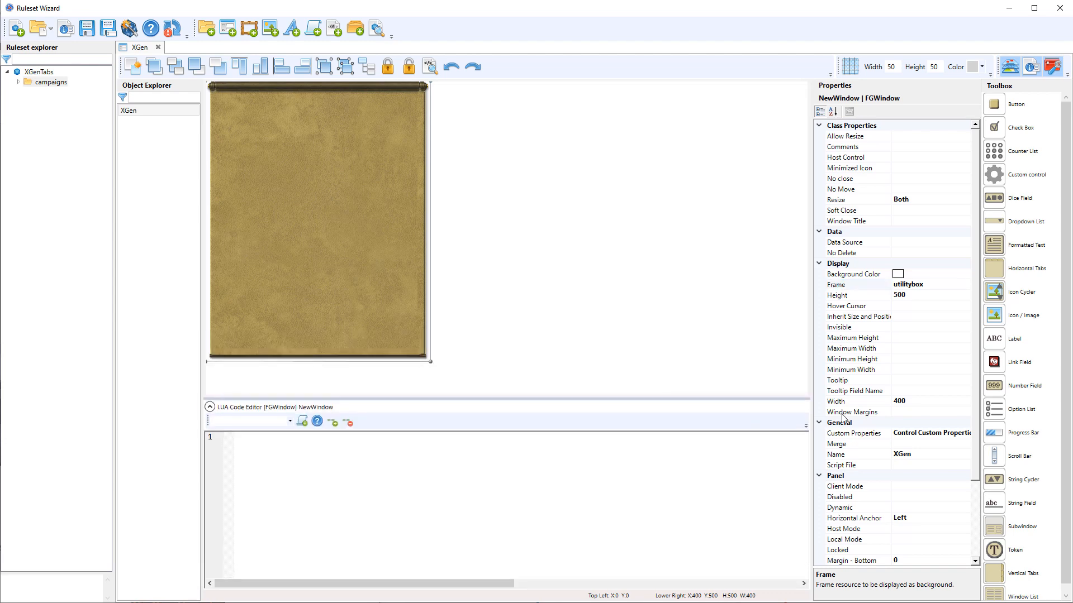
# Add a Vertical Tabs control on the upper right edge of the XGen window at about X 379, Y 53
pyautogui.moveTo(1014, 507); pyautogui.dragTo(423, 145)
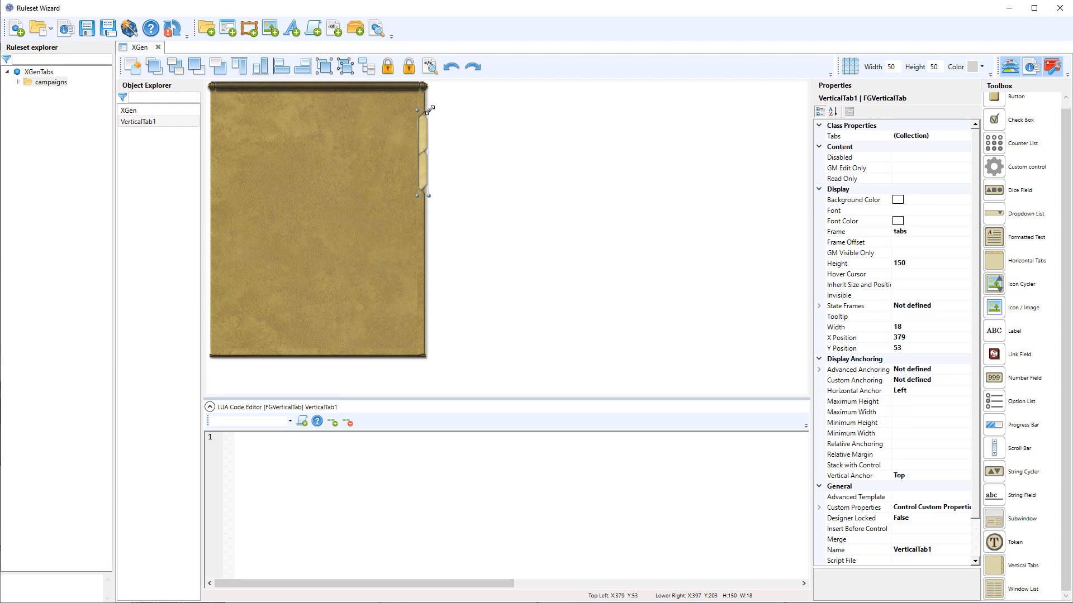
pyautogui.scroll(3, 380, 146)
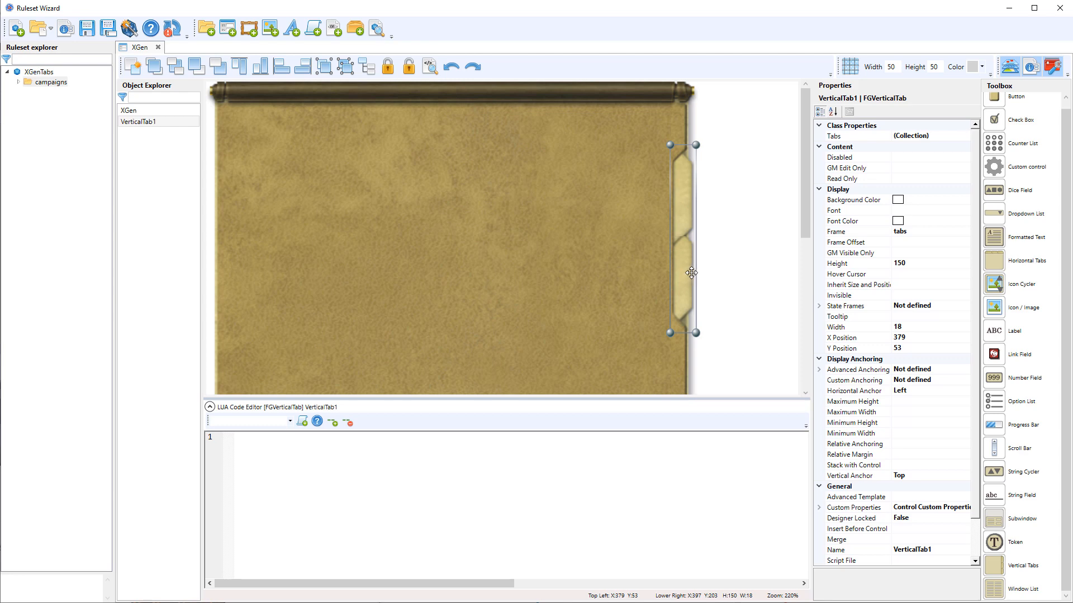
pyautogui.press('Left')
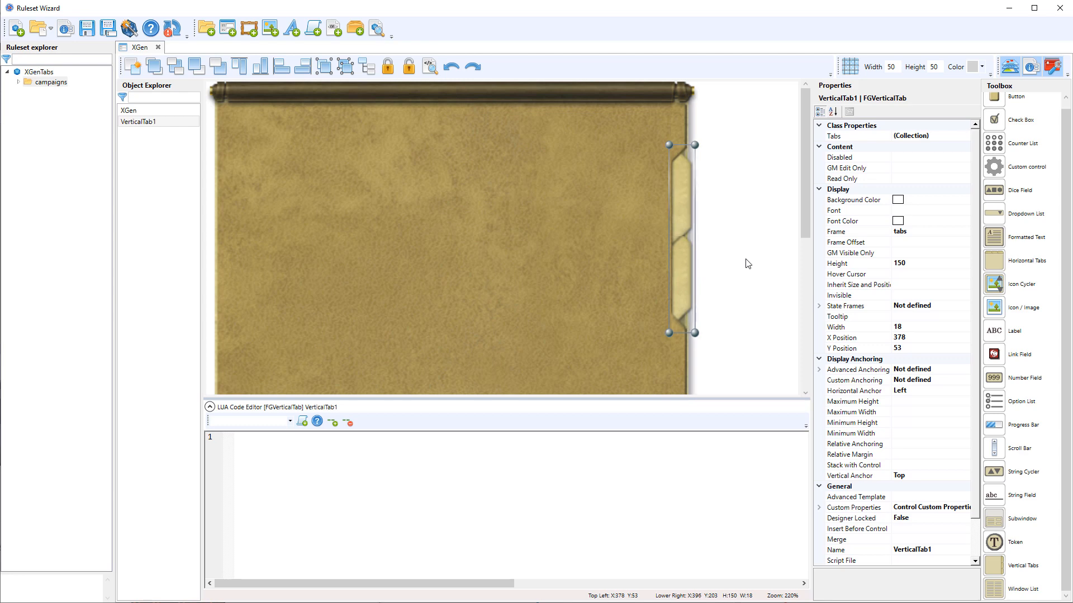
pyautogui.press('Right')
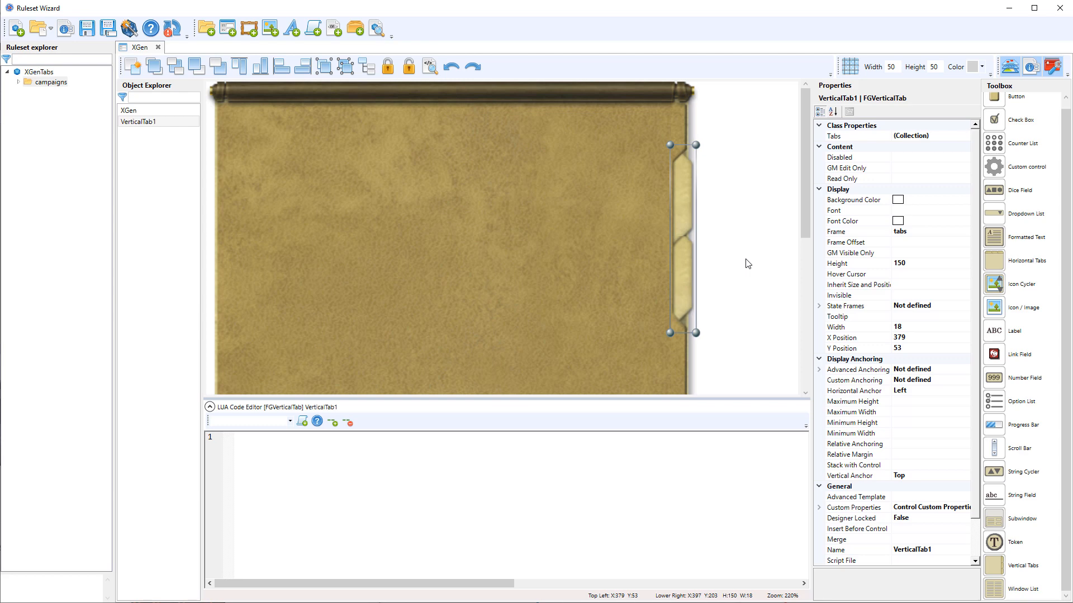
pyautogui.scroll(-5, 491, 199)
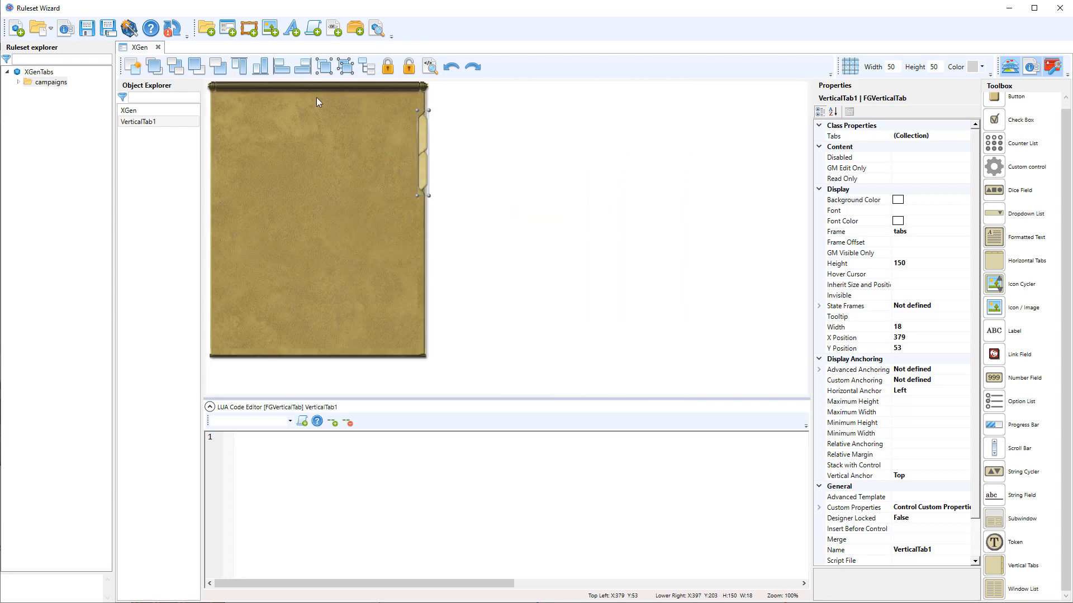
# Set the vertical tabs control's Y position to 70 and its height to 220
pyautogui.click(941, 348)
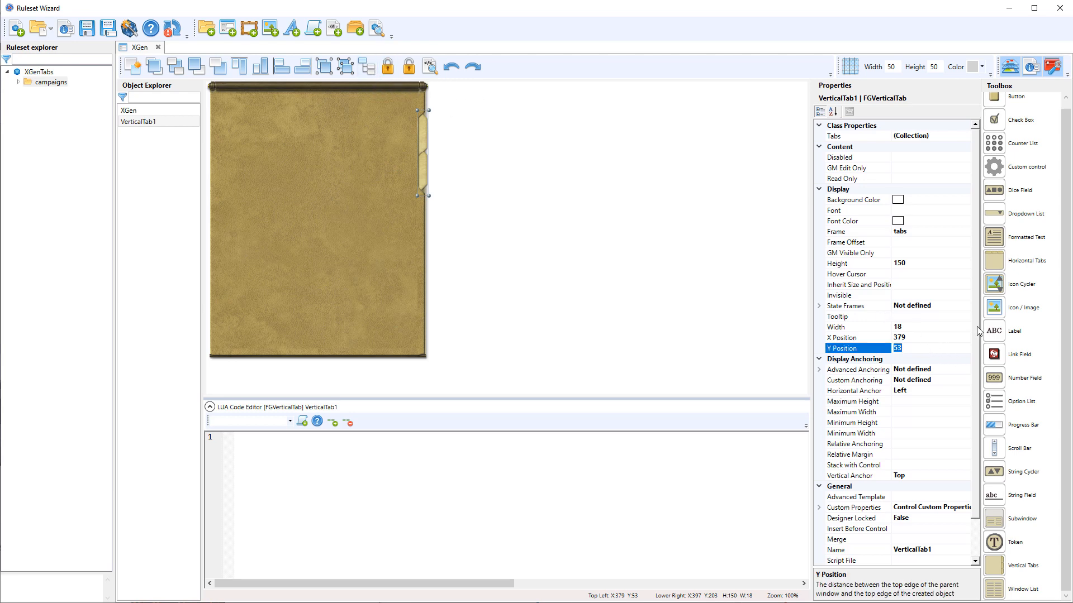
pyautogui.write('70')
pyautogui.press('Return')
pyautogui.click(918, 264)
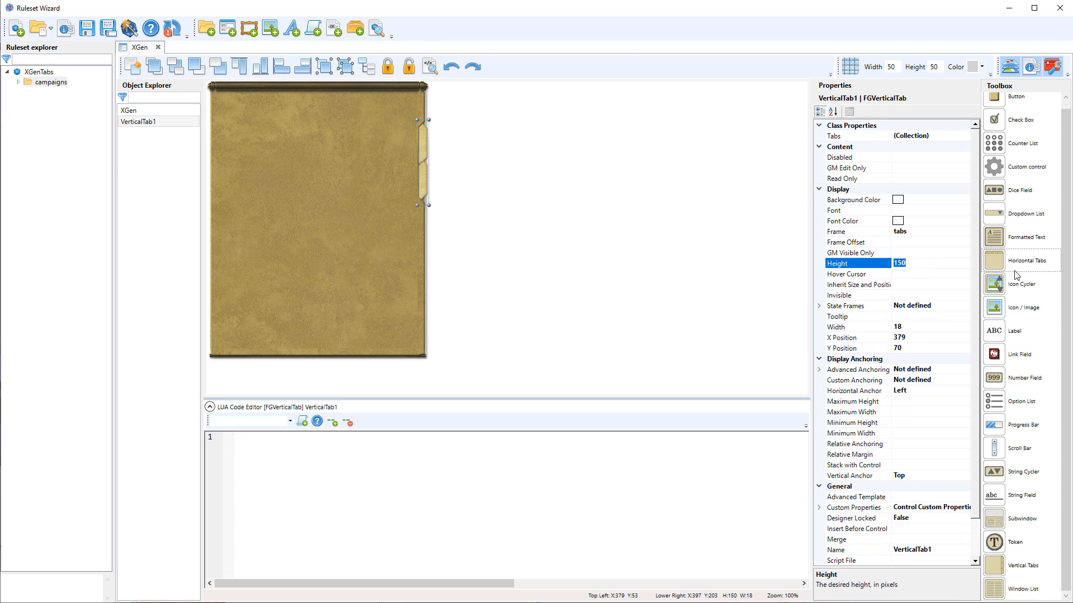
pyautogui.write('220')
pyautogui.press('Return')
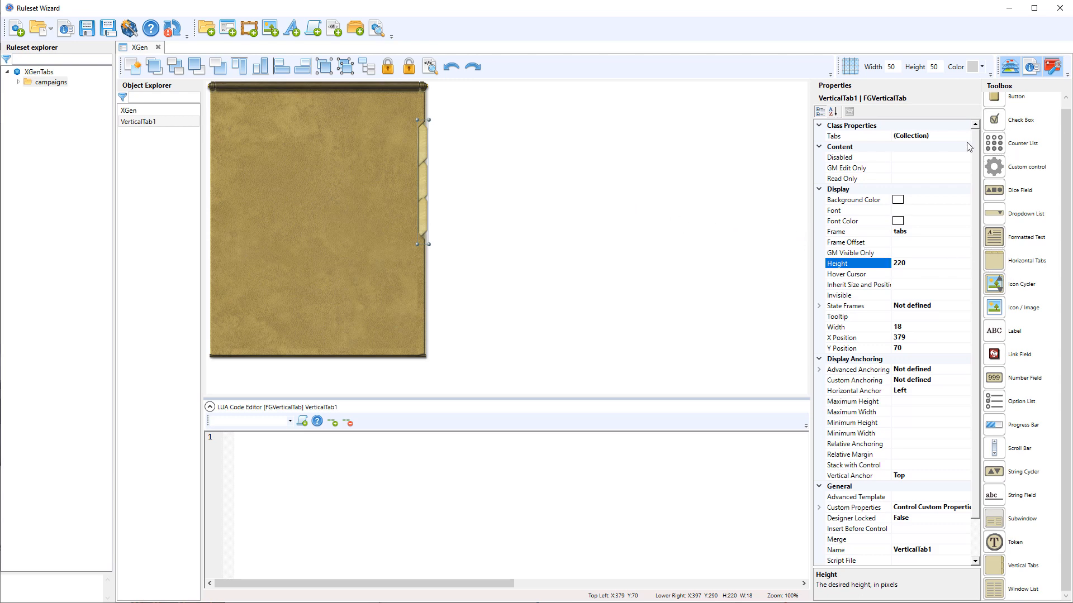
# Lock the vertical tabs control in the designer and rename it tabs
pyautogui.click(505, 184)
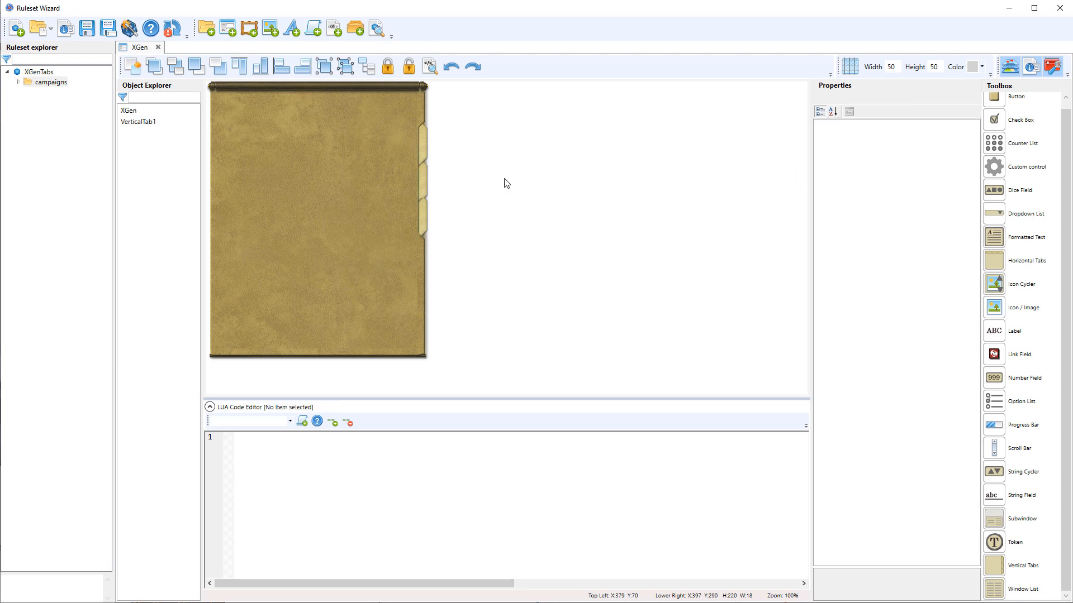
pyautogui.click(144, 124)
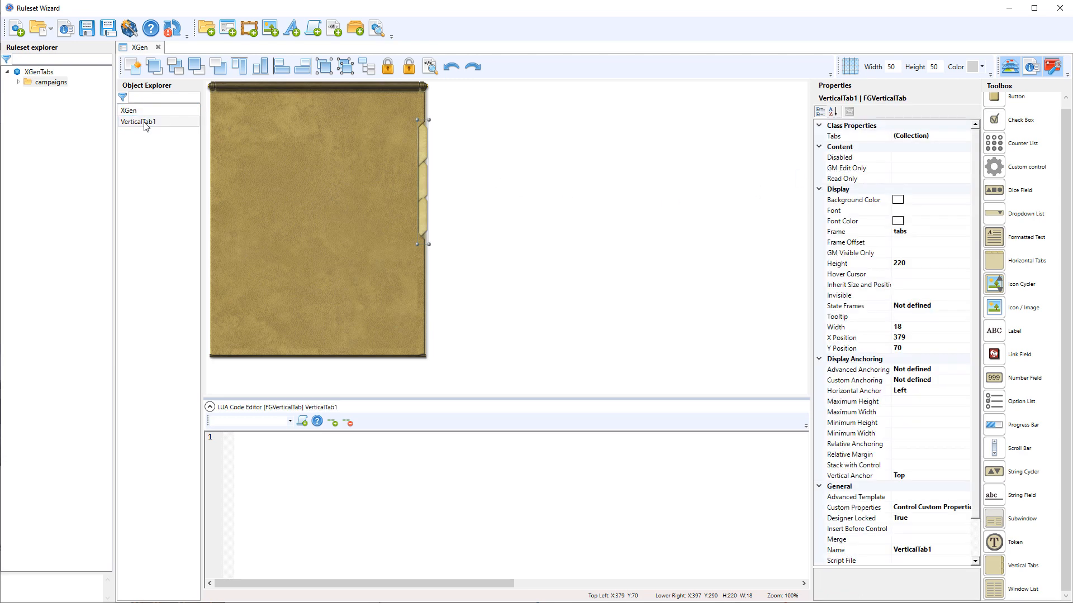
pyautogui.click(937, 551)
pyautogui.write('tabs')
pyautogui.press('Return')
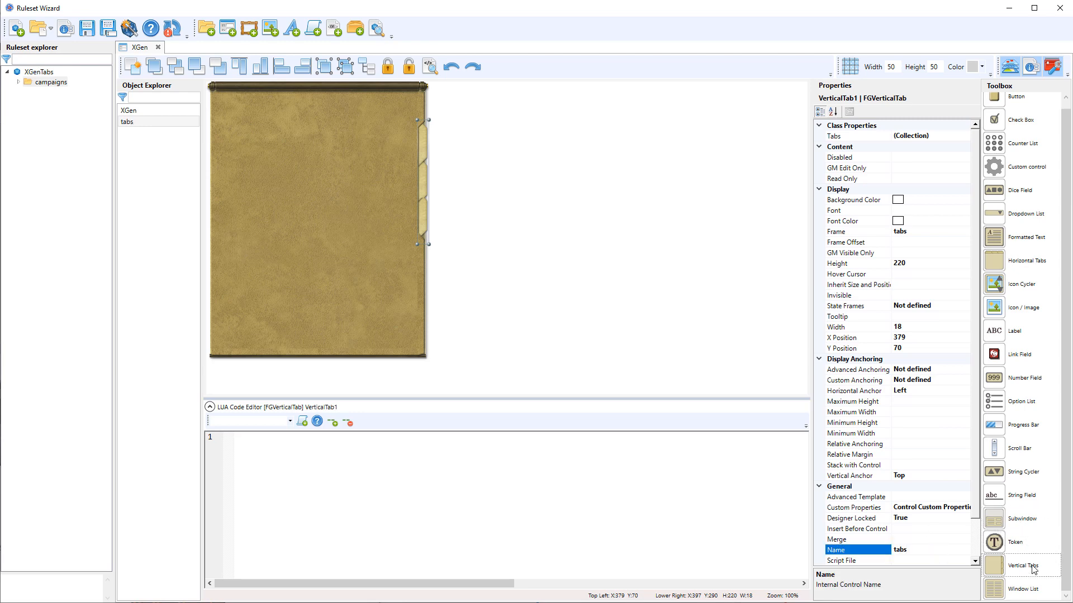
# Add a subwindow about 415 high over the window's body, with width 350, X position 20 and Y position 60
pyautogui.moveTo(1022, 520); pyautogui.dragTo(254, 139)
pyautogui.moveTo(328, 173); pyautogui.dragTo(411, 346)
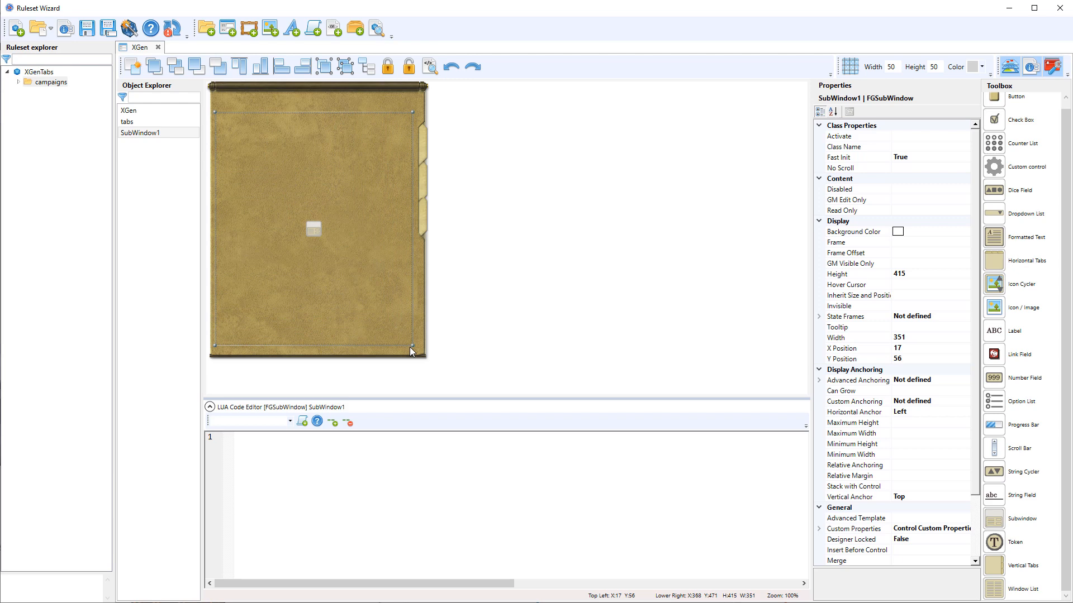
pyautogui.click(936, 338)
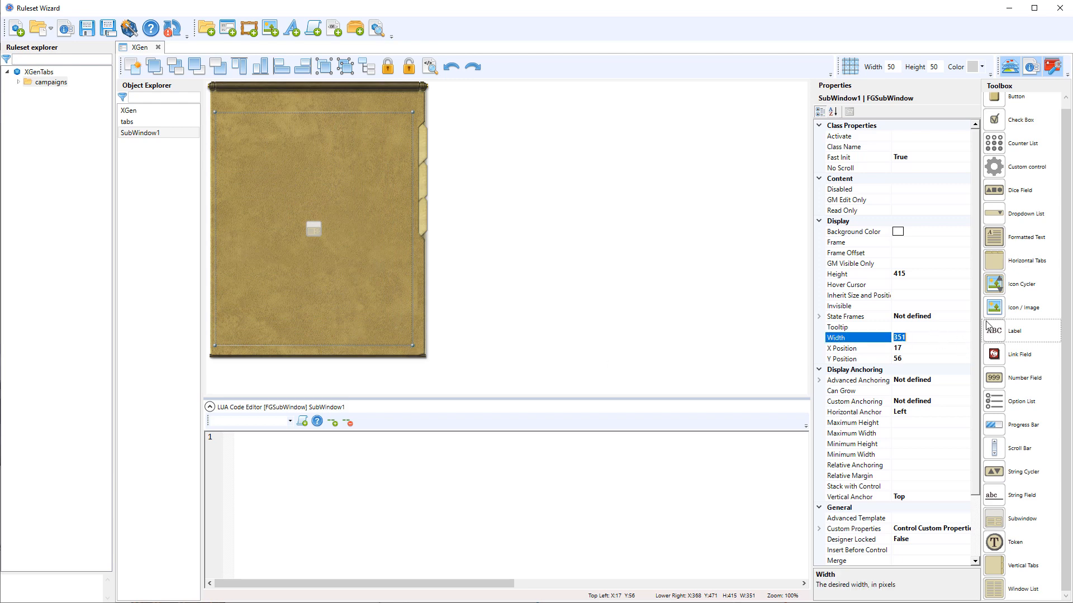
pyautogui.write('350')
pyautogui.click(937, 347)
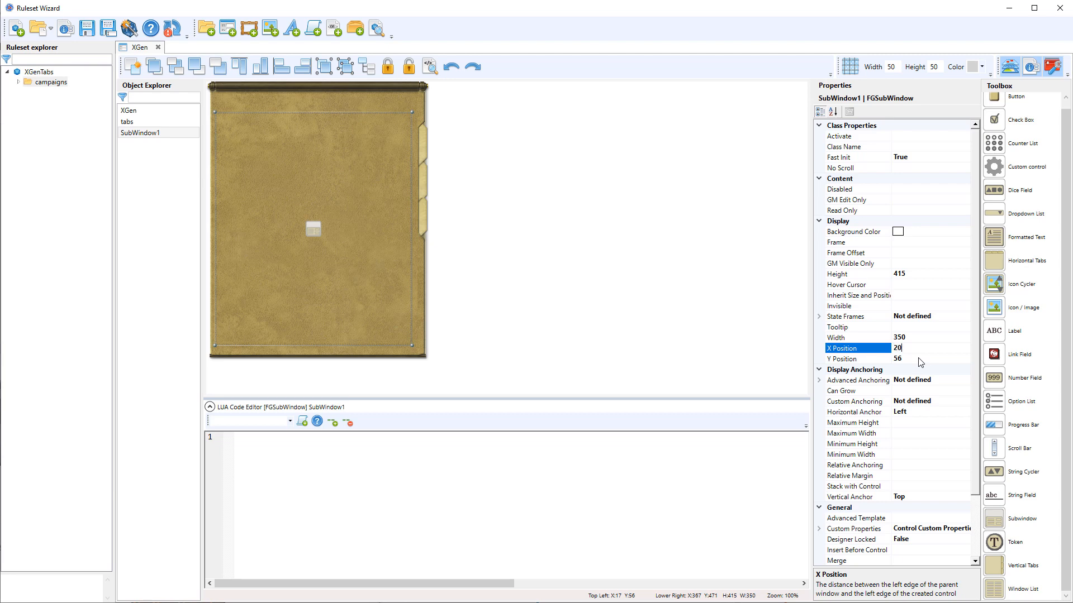
pyautogui.press('Return')
pyautogui.click(936, 359)
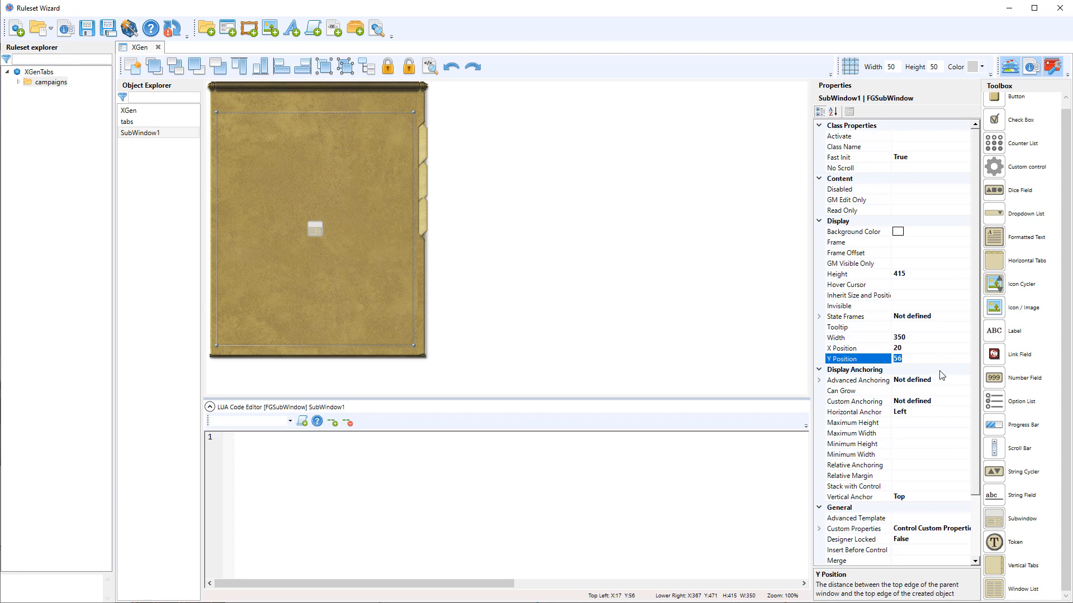
pyautogui.write('60')
# Set both the horizontal and the vertical anchor of the subwindow to Both
pyautogui.click(929, 411)
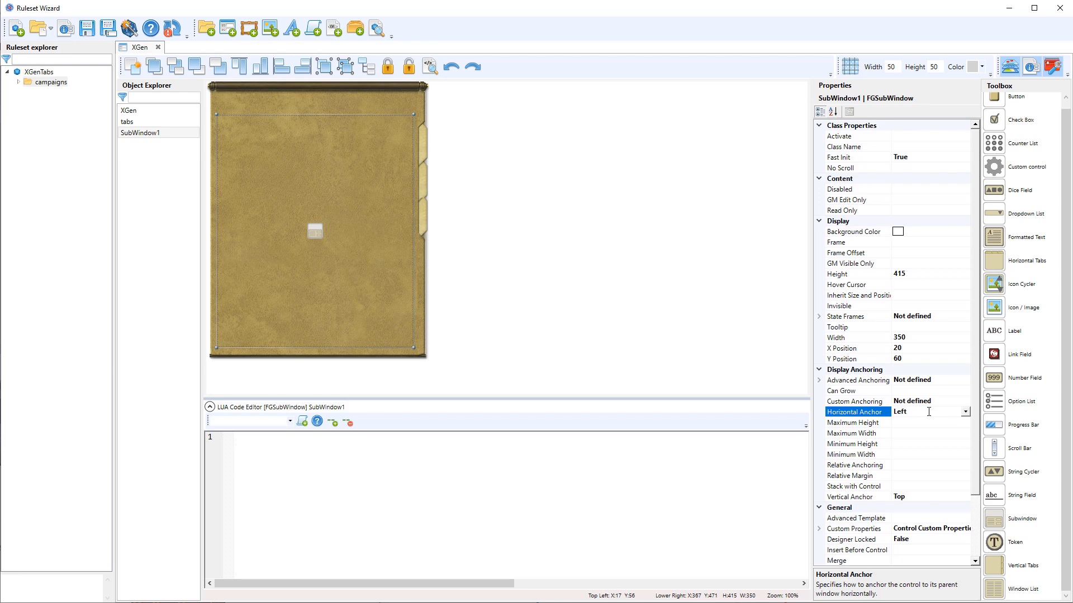
pyautogui.doubleClick(928, 411)
pyautogui.doubleClick(929, 412)
pyautogui.click(927, 496)
pyautogui.doubleClick(925, 496)
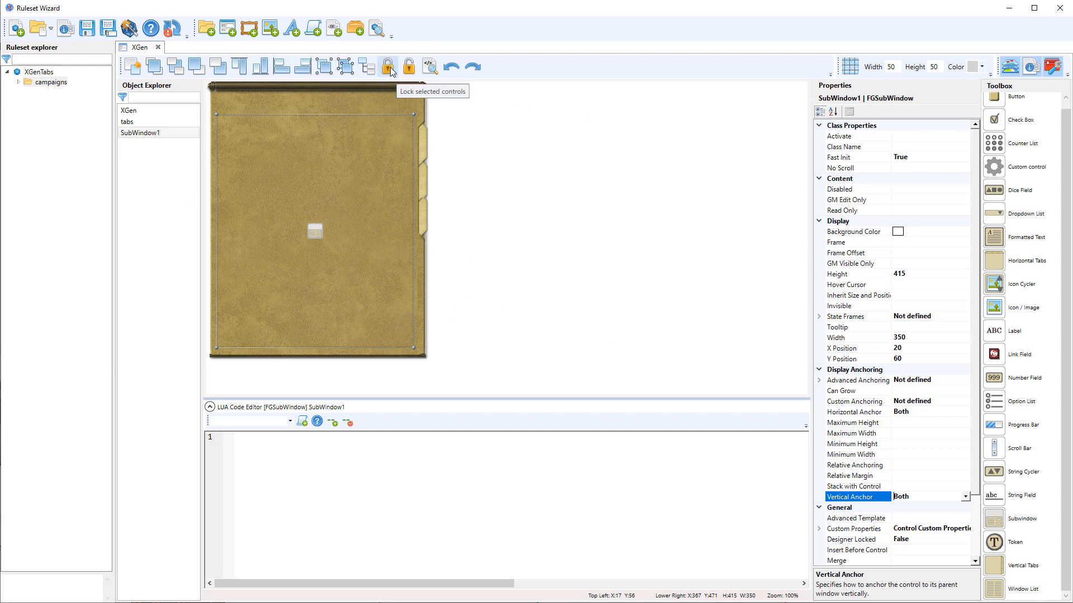
# Lock the subwindow in the designer and paste two copies of it into the XGen window
pyautogui.click(539, 163)
pyautogui.click(402, 189)
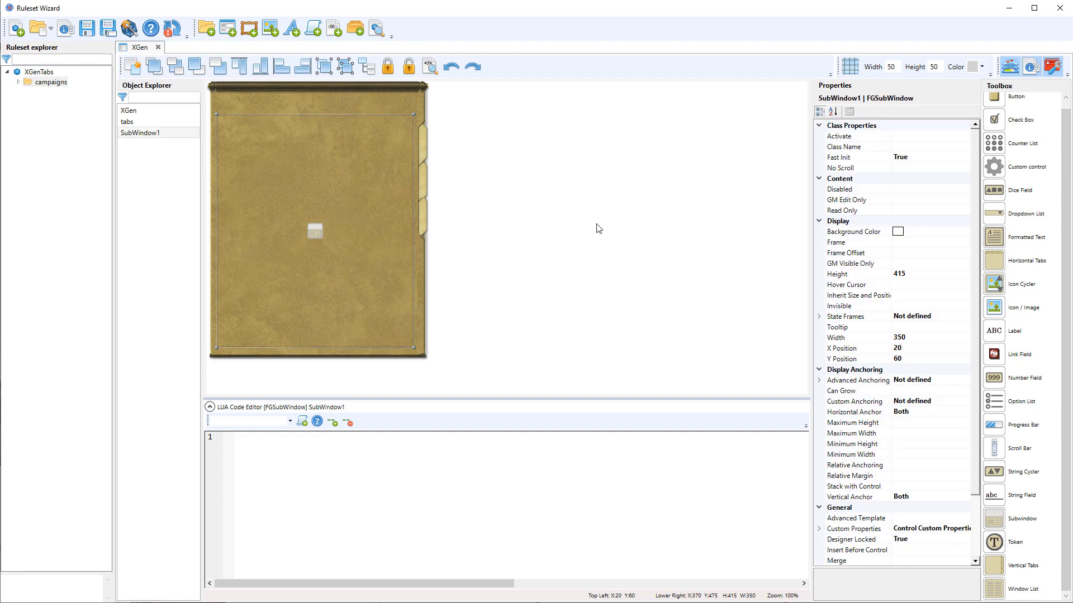
pyautogui.hotkey('ctrl', 'v')
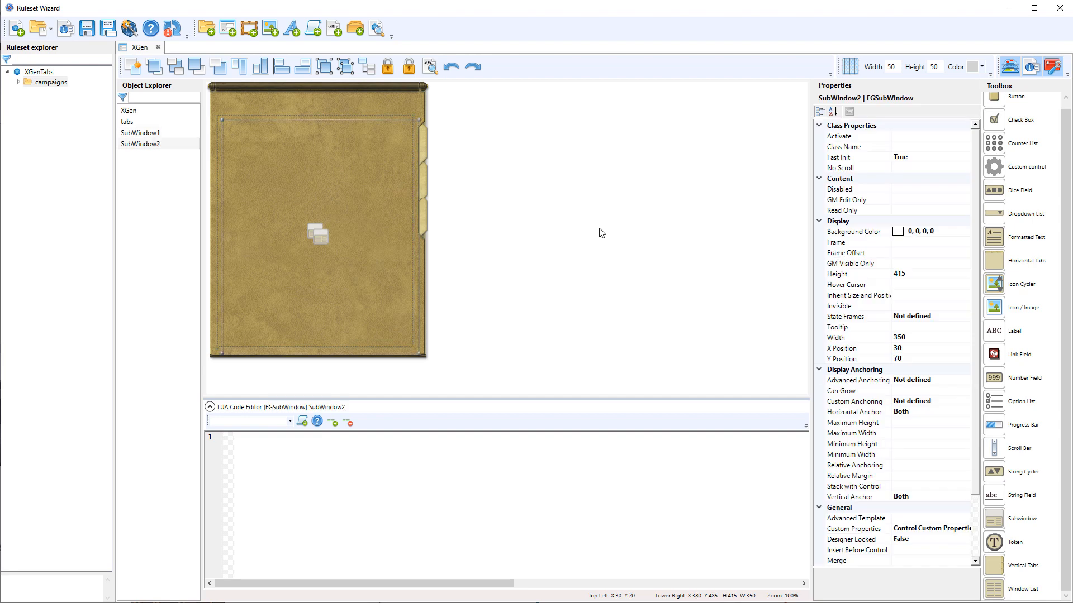
pyautogui.hotkey('ctrl', 'v')
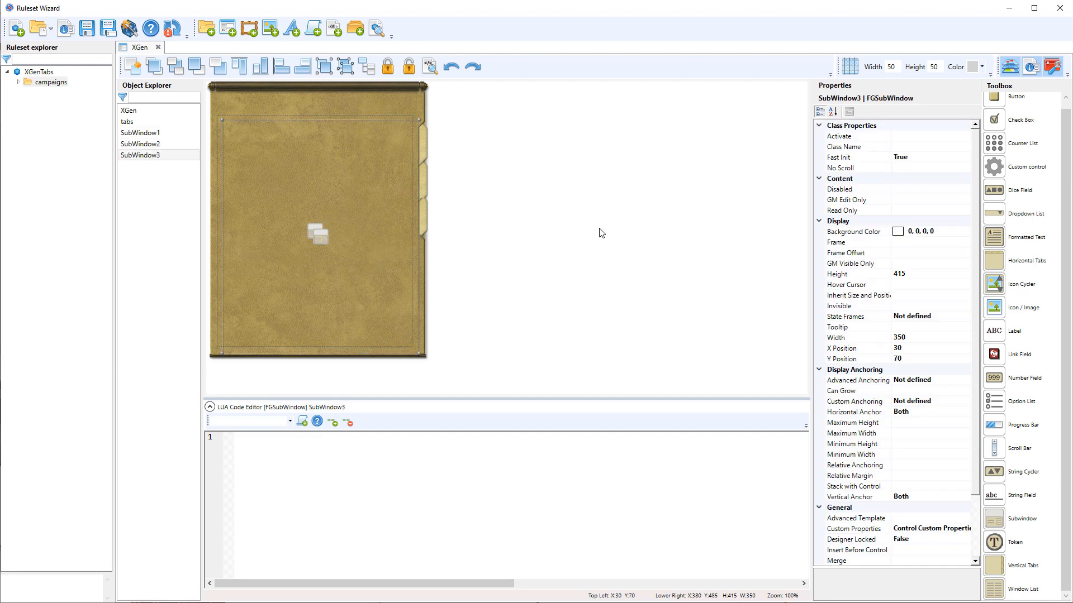
# Move SubWindow3 and SubWindow2 exactly over the first subwindow, at X position 20 and Y position 60
pyautogui.click(162, 144)
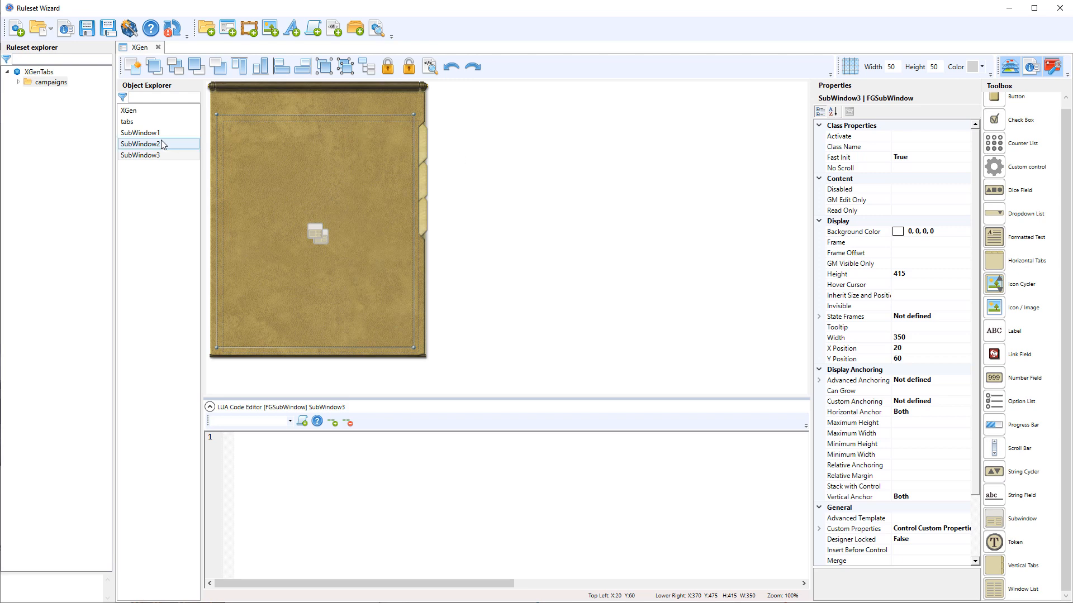
pyautogui.click(162, 145)
pyautogui.click(266, 167)
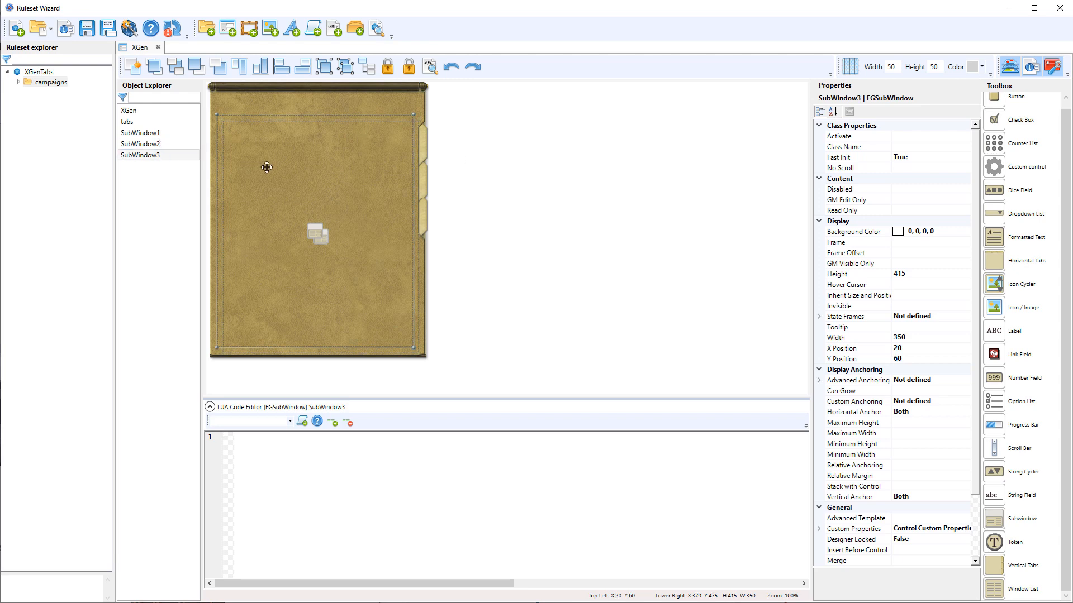
pyautogui.click(139, 144)
pyautogui.click(150, 154)
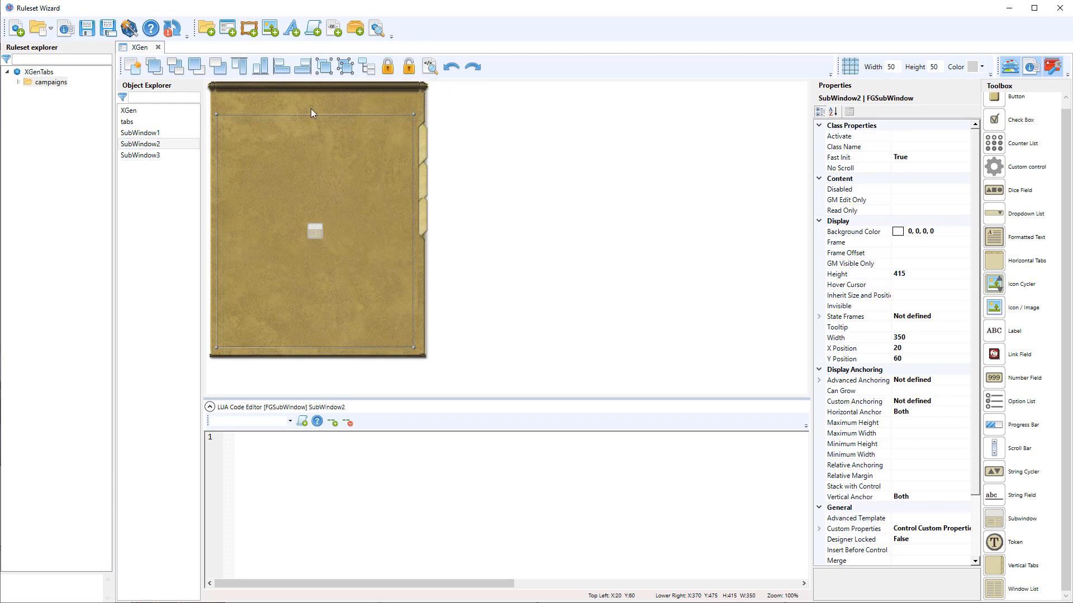
# Lock the two copied subwindows, SubWindow2 and SubWindow3, in the designer
pyautogui.click(531, 167)
pyautogui.click(162, 144)
pyautogui.click(159, 156)
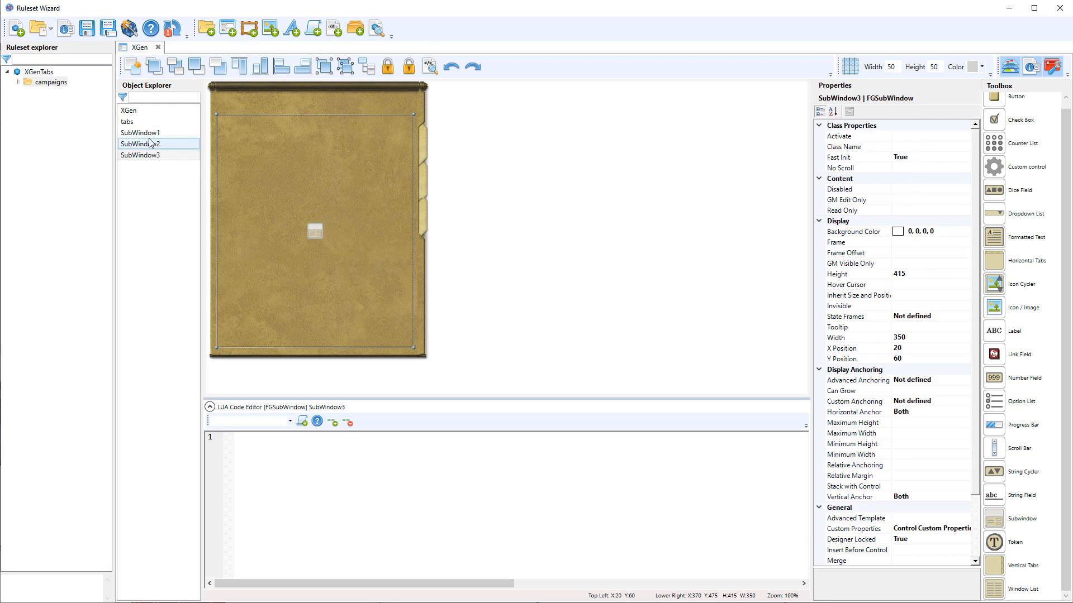
# Switch on the Activate property of SubWindow1
pyautogui.click(149, 136)
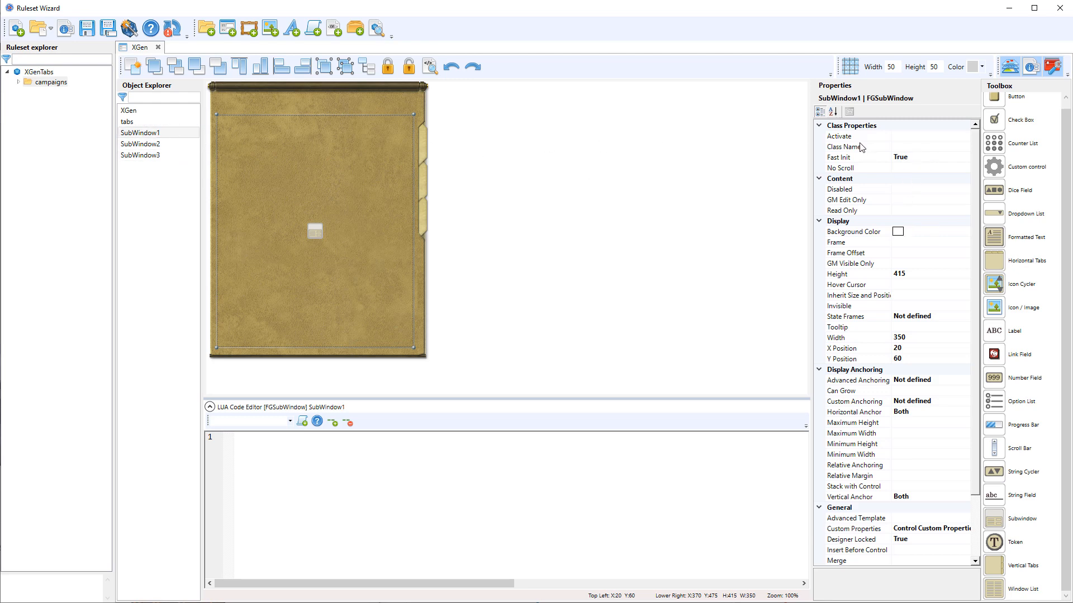
pyautogui.click(906, 136)
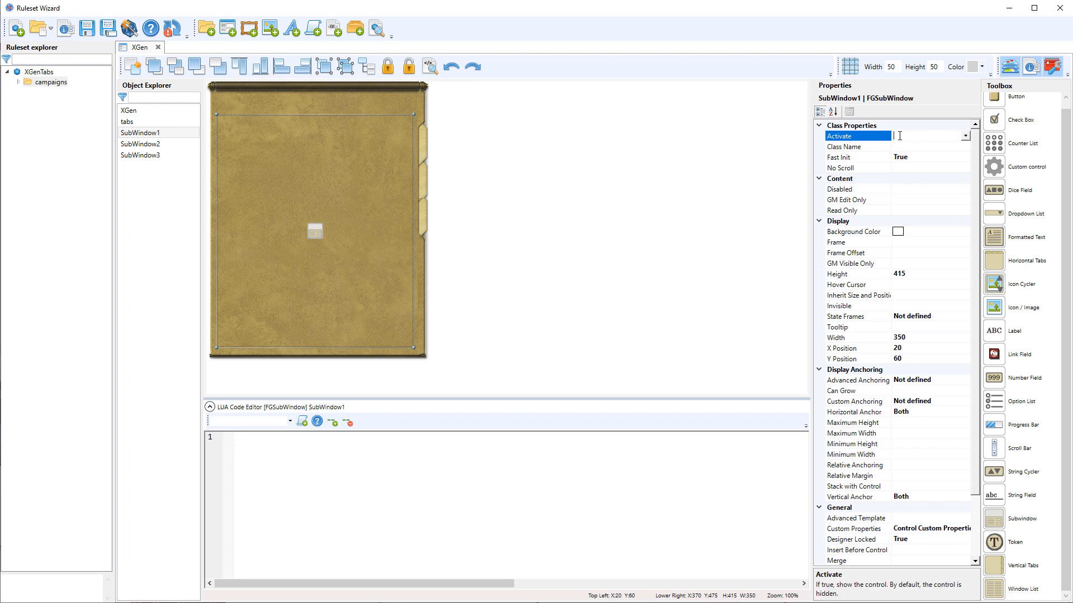
pyautogui.doubleClick(899, 135)
pyautogui.click(598, 178)
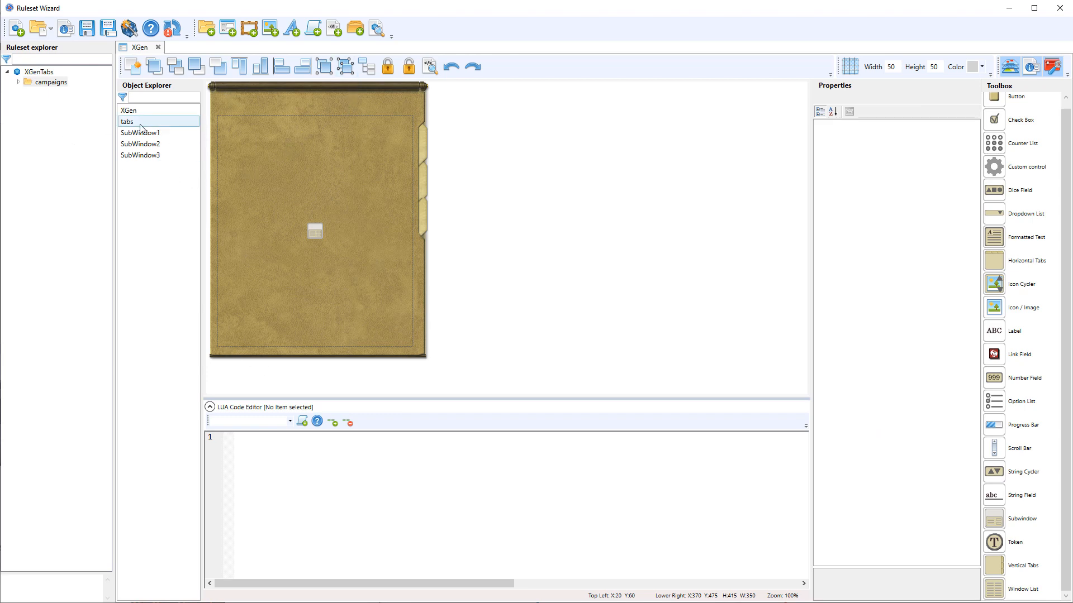
# Create a new window in the campaigns folder and name it x_main
pyautogui.doubleClick(23, 82)
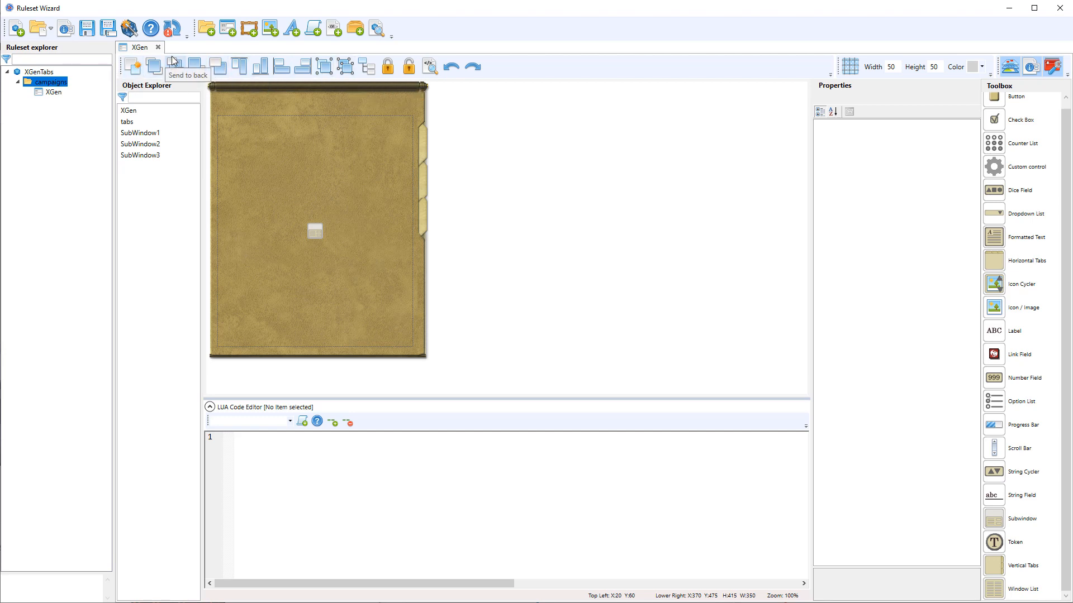
pyautogui.click(230, 29)
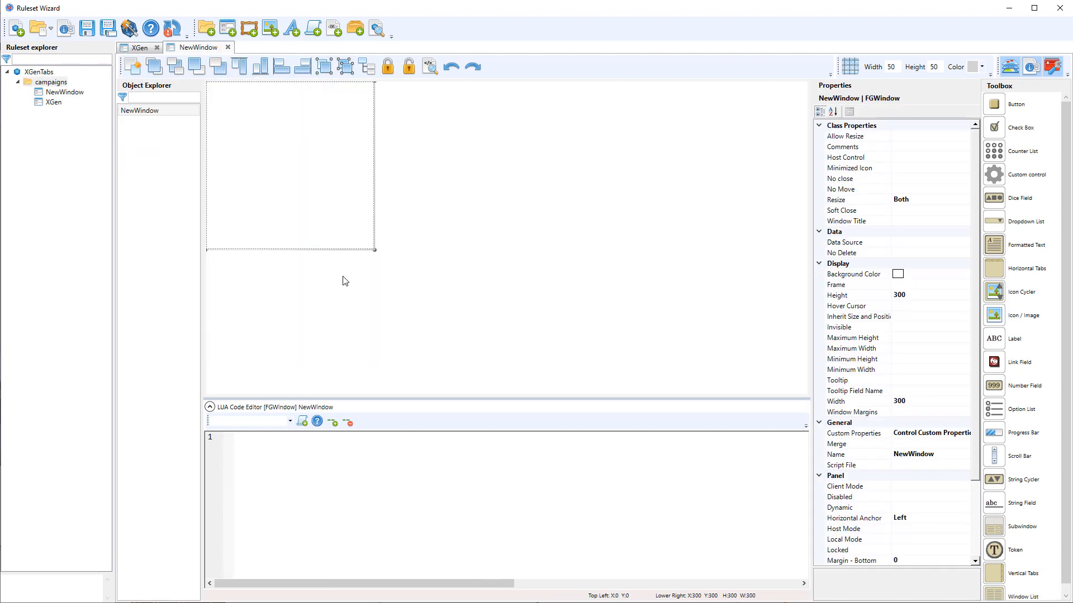
pyautogui.click(940, 455)
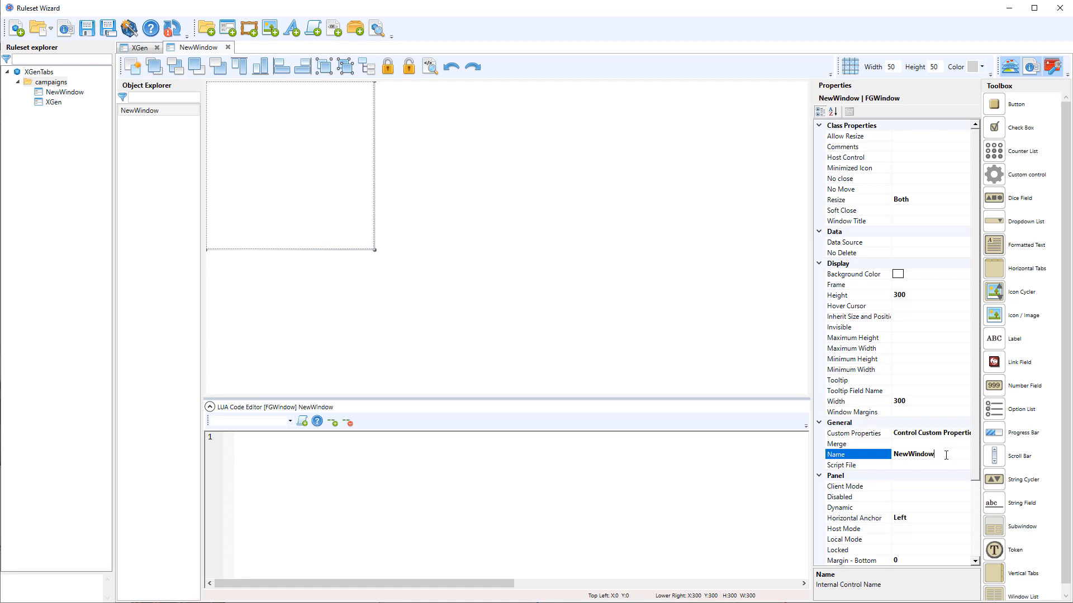
pyautogui.click(876, 454)
pyautogui.write('x_main')
# Check the subwindow size in XGen and set the x_main window's height to 415 and width to 350
pyautogui.click(137, 50)
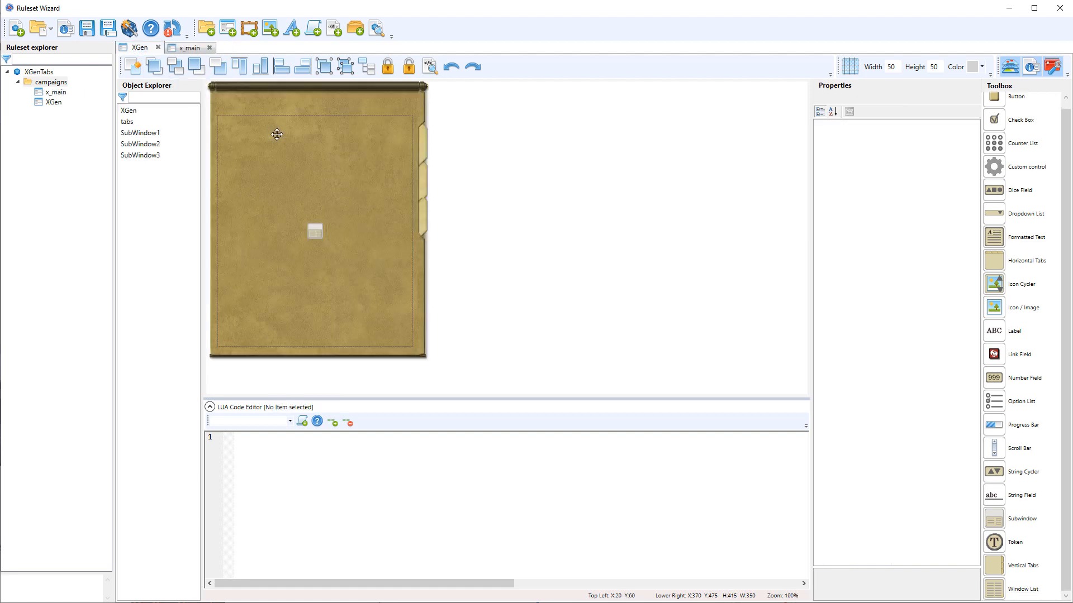
pyautogui.click(273, 136)
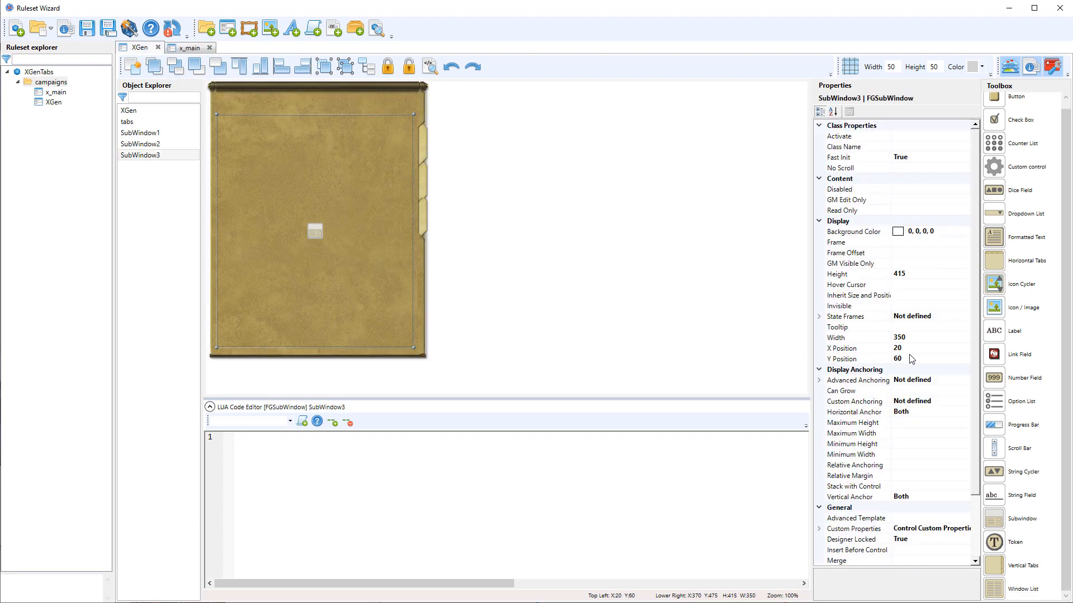
pyautogui.click(196, 46)
pyautogui.click(905, 295)
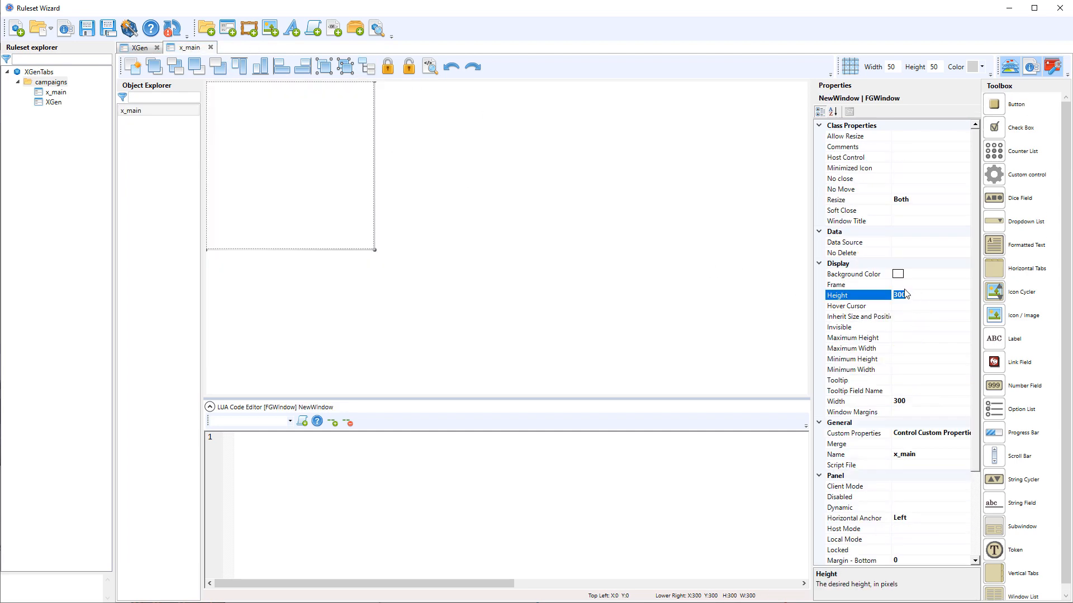
pyautogui.write('415')
pyautogui.click(931, 404)
pyautogui.write('3')
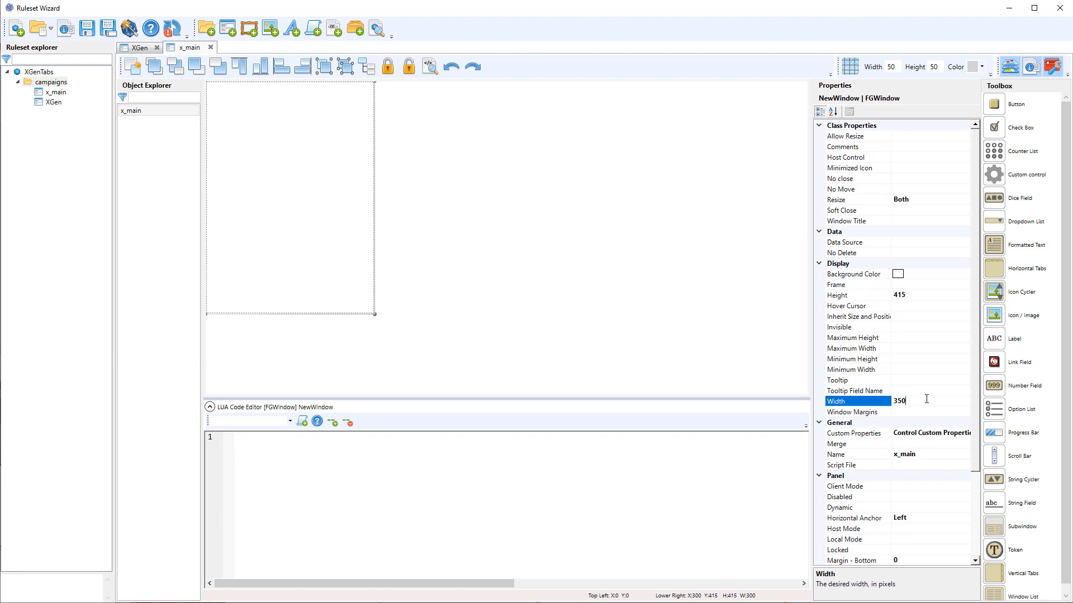
pyautogui.write('50')
pyautogui.press('Return')
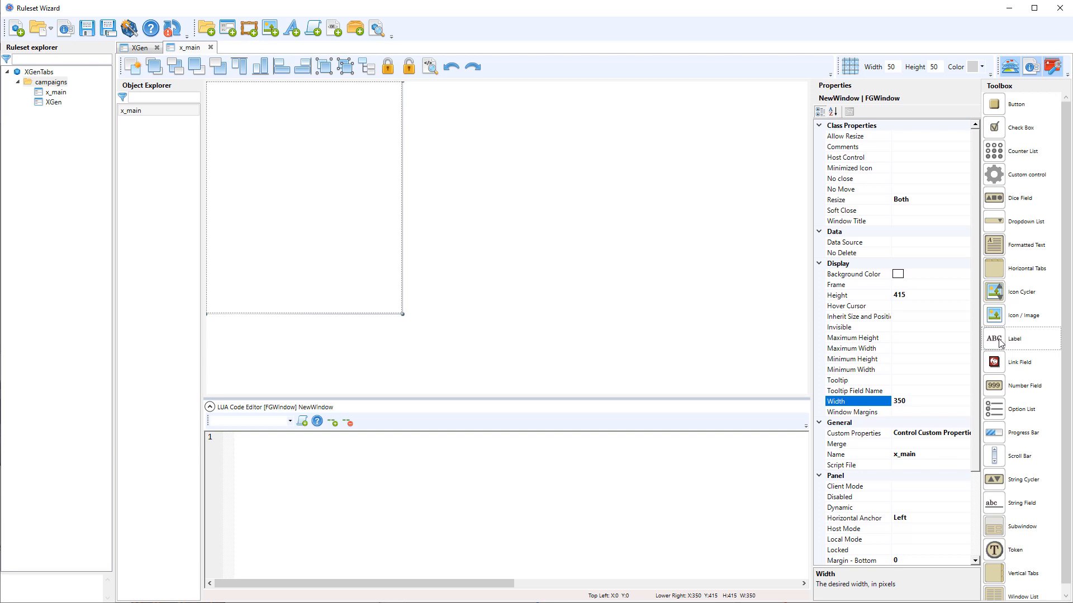
# Add a label in the upper-left corner of the x_main window with height 22 and font reference-h
pyautogui.moveTo(1000, 343); pyautogui.dragTo(224, 64)
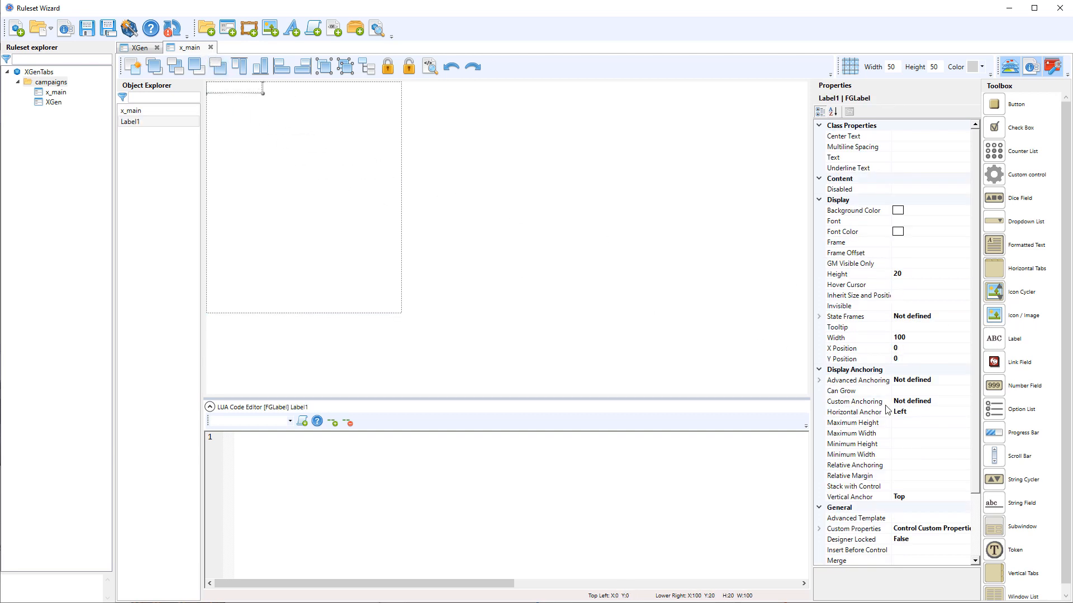
pyautogui.click(920, 276)
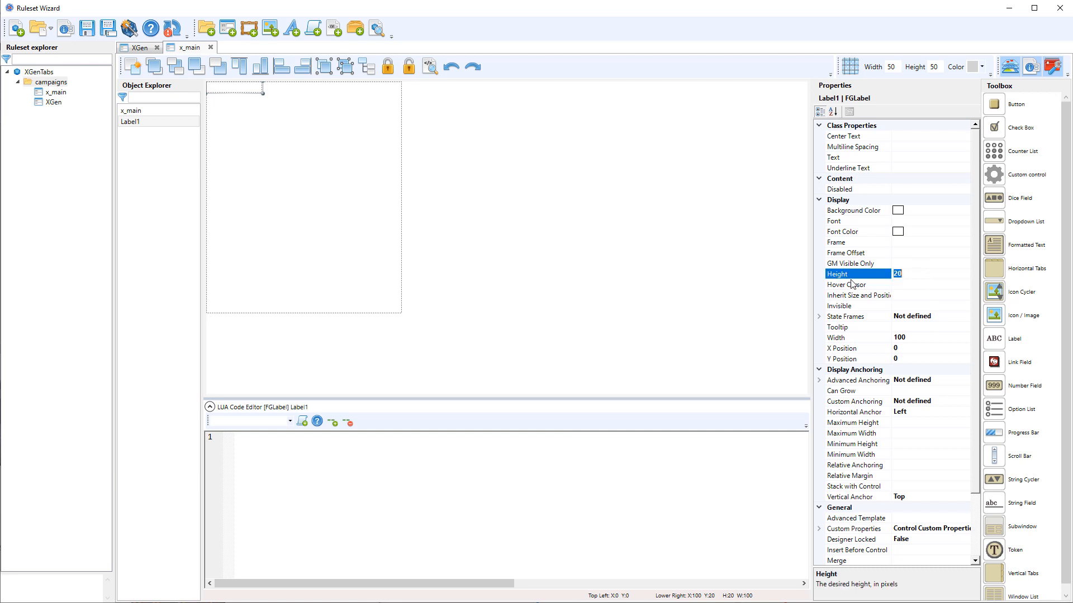
pyautogui.press('Return')
pyautogui.click(949, 223)
pyautogui.click(965, 220)
pyautogui.scroll(-5, 940, 286)
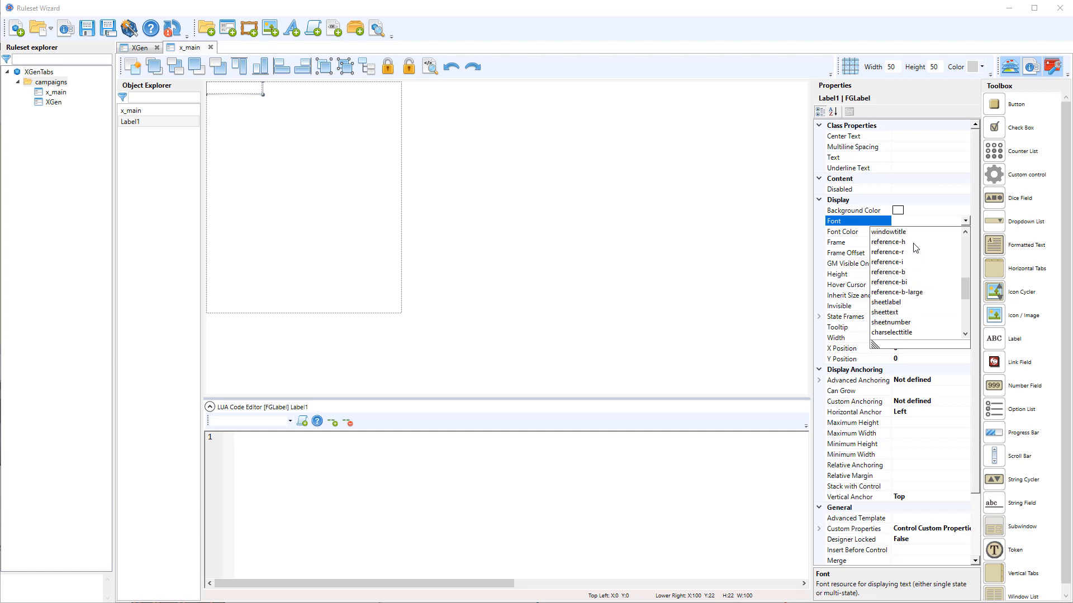
pyautogui.click(911, 246)
# Set the label's text to Main and lock the label in the designer
pyautogui.click(910, 156)
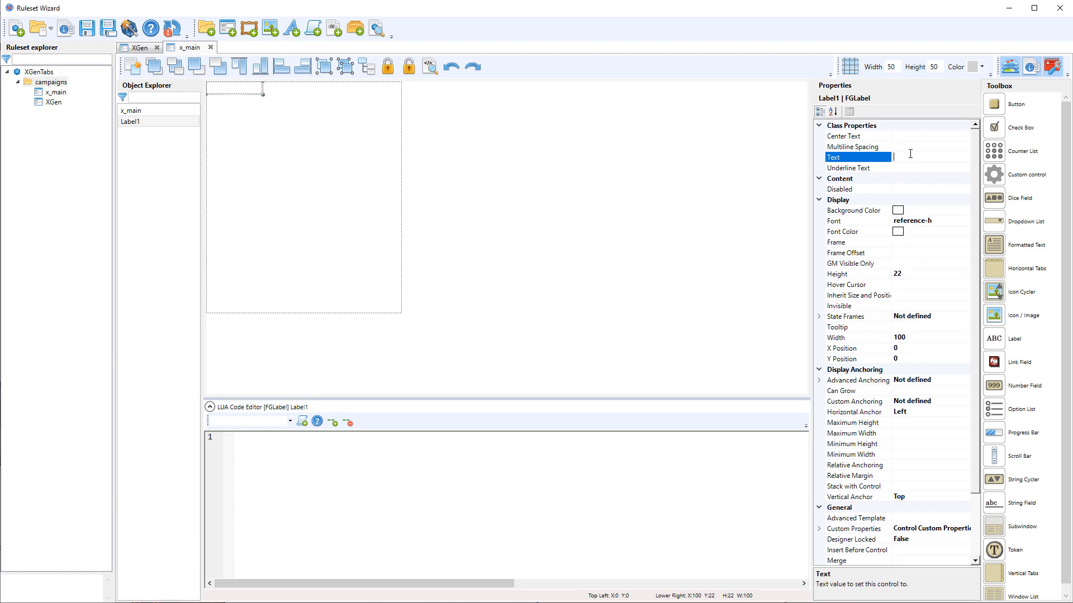
pyautogui.write('Main')
pyautogui.press('Return')
pyautogui.click(388, 67)
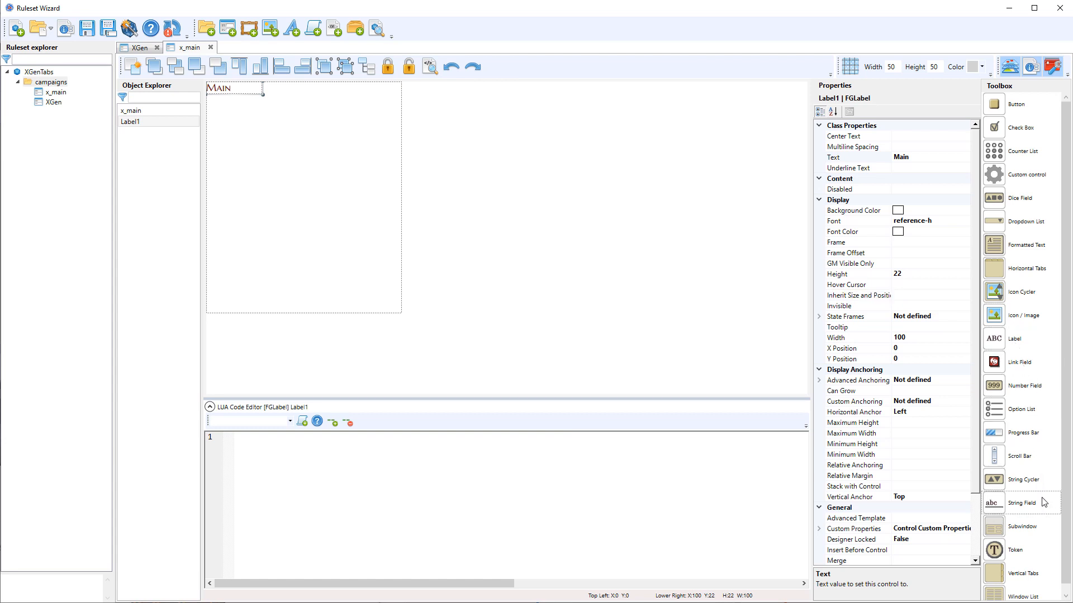
# Add a formatted text control to x_main and move it against the window's left edge at X position 0
pyautogui.scroll(-1, 1043, 502)
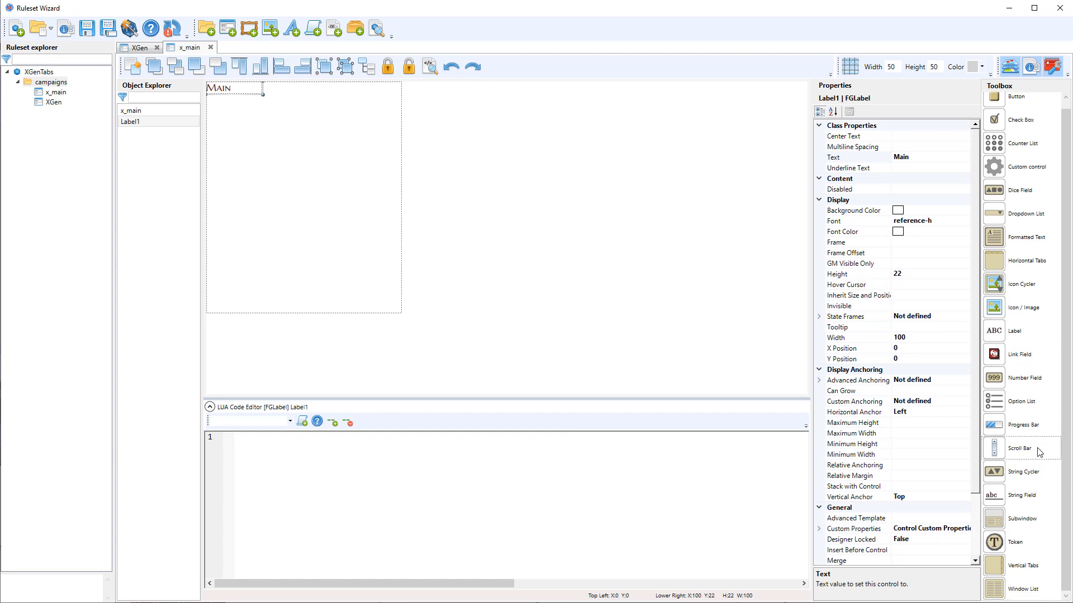
pyautogui.moveTo(1000, 240); pyautogui.dragTo(340, 196)
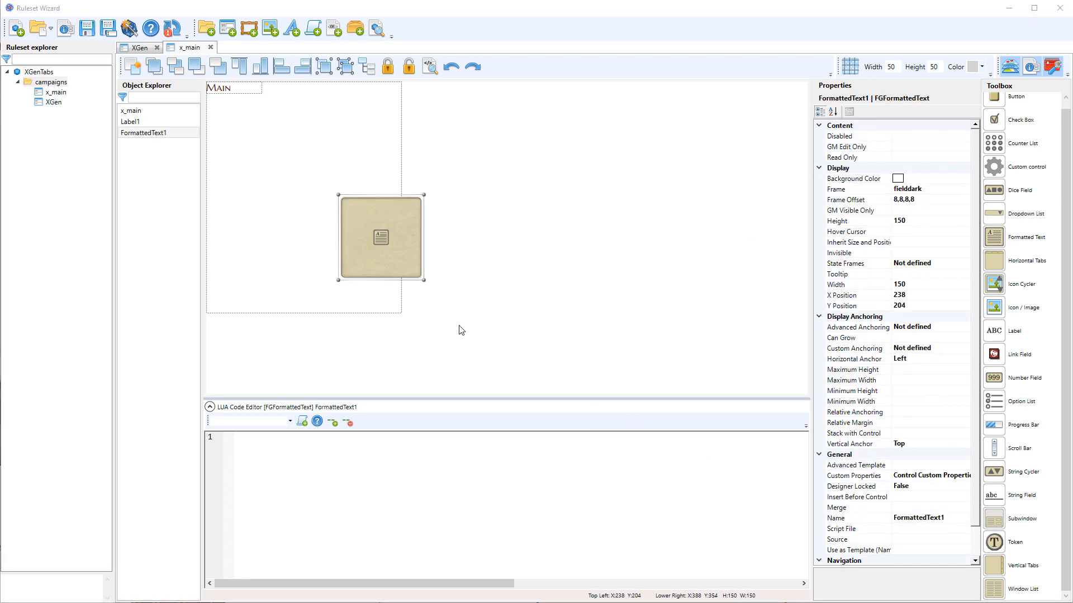
pyautogui.moveTo(385, 255); pyautogui.dragTo(215, 238)
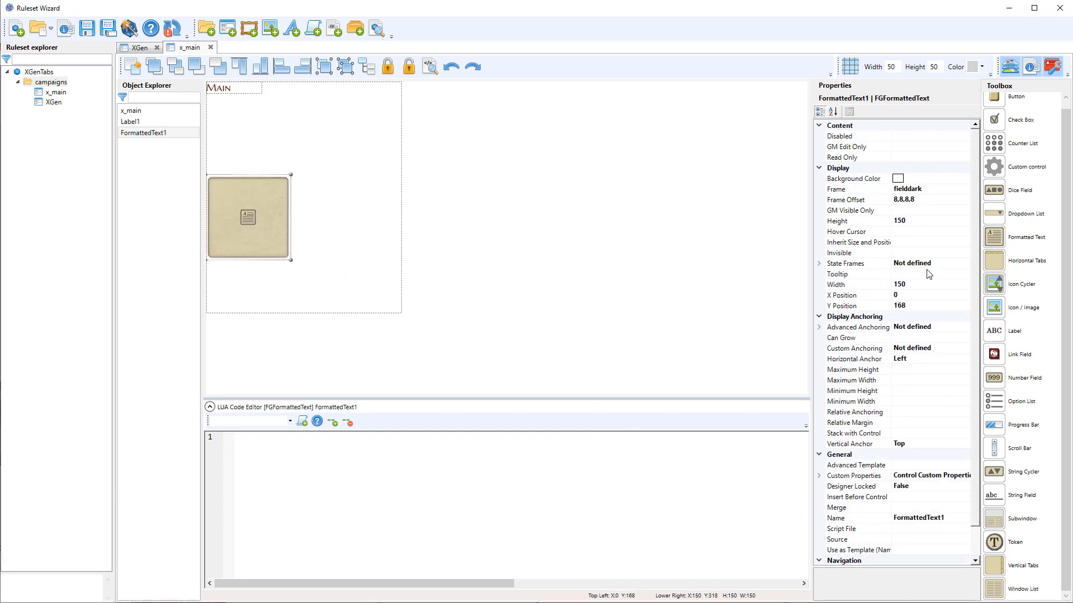
# Set the formatted text control's height to 393, Y position to 22 and width to 350
pyautogui.click(921, 223)
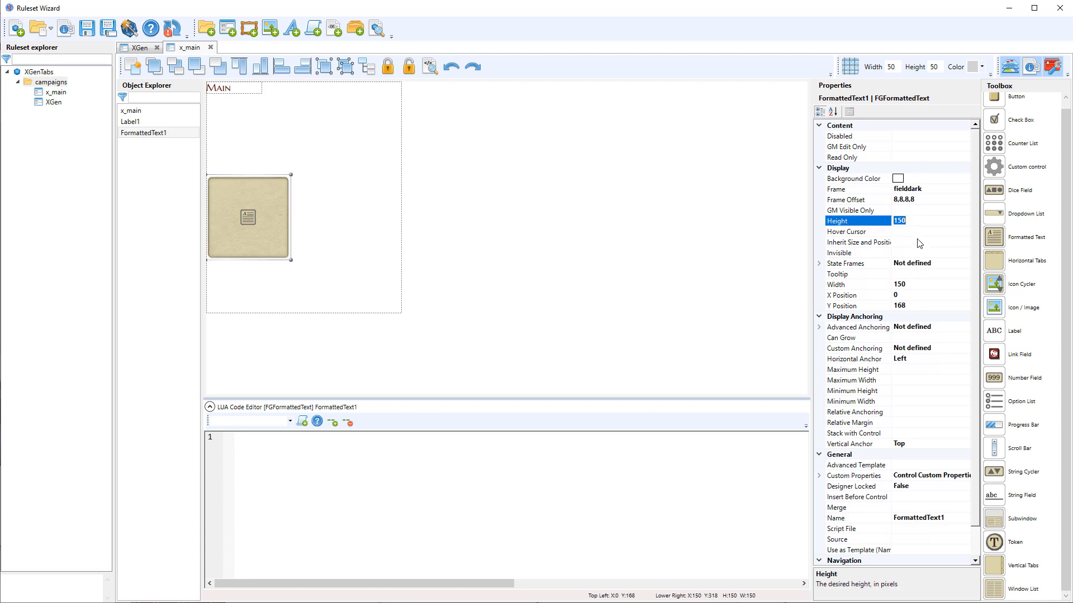
pyautogui.write('393')
pyautogui.press('Return')
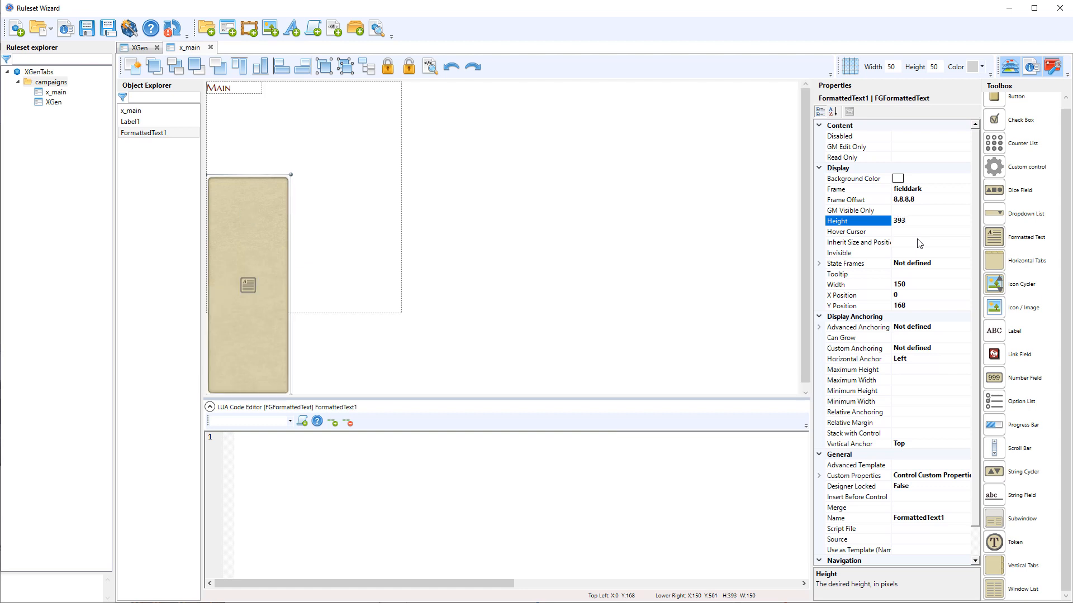
pyautogui.click(924, 306)
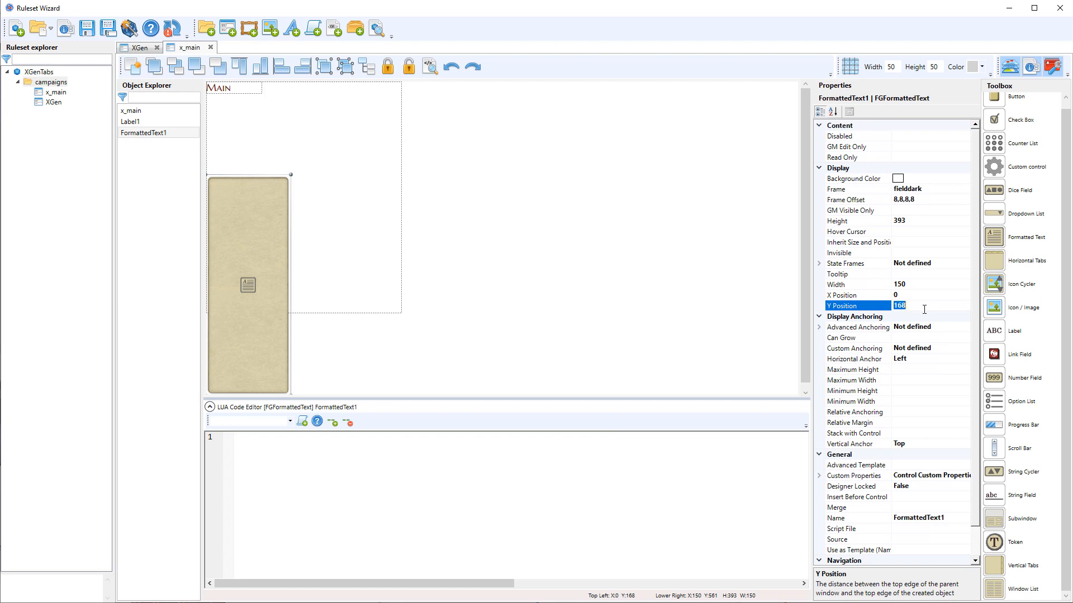
pyautogui.write('22')
pyautogui.press('Return')
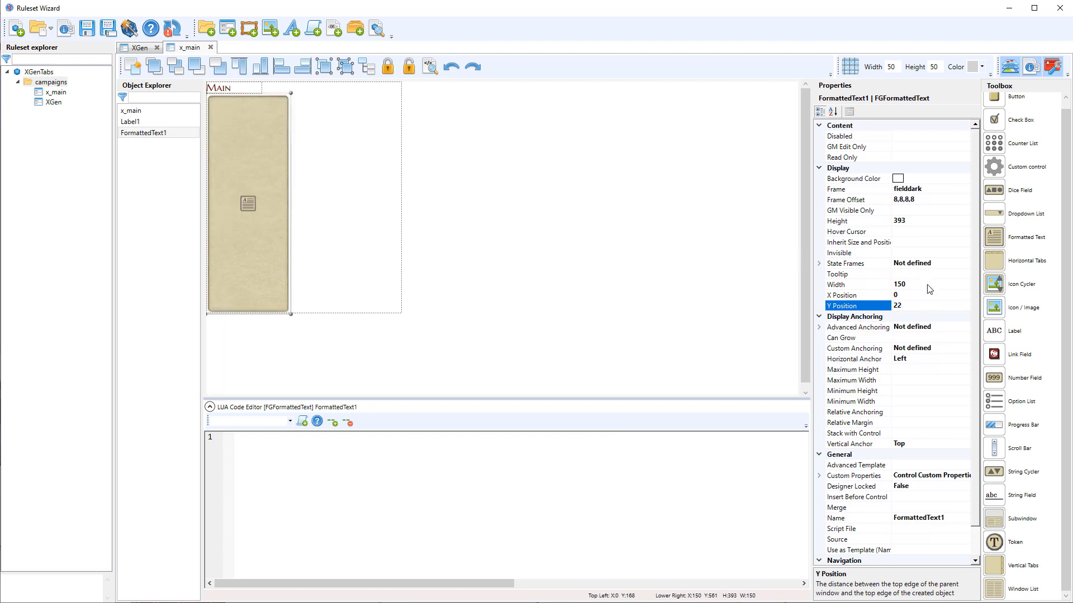
pyautogui.click(901, 282)
pyautogui.write('350')
pyautogui.press('Return')
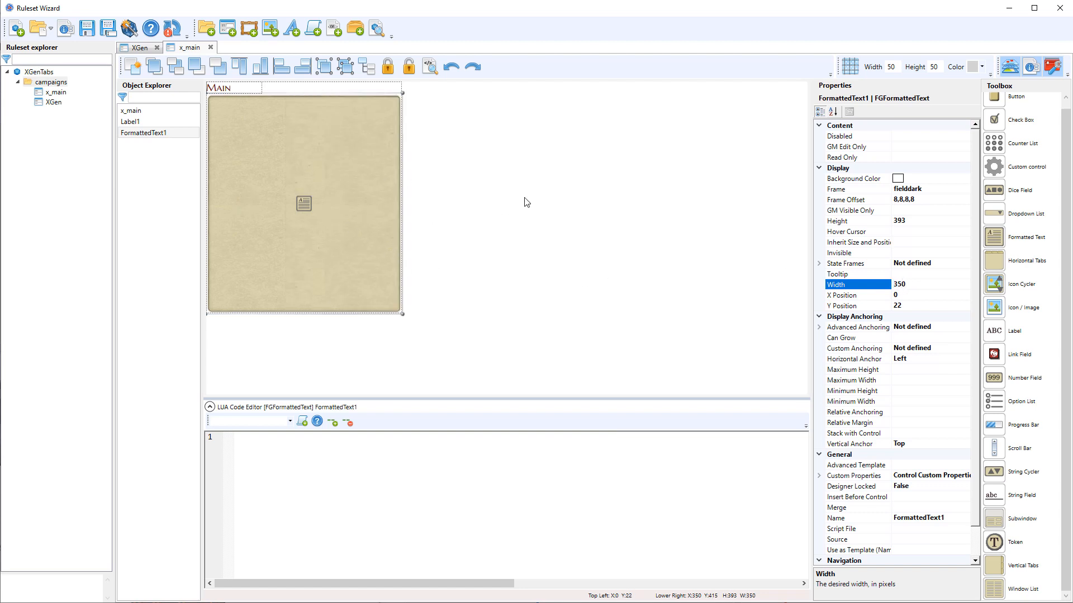
# Rename the Main heading label to main_label
pyautogui.click(137, 122)
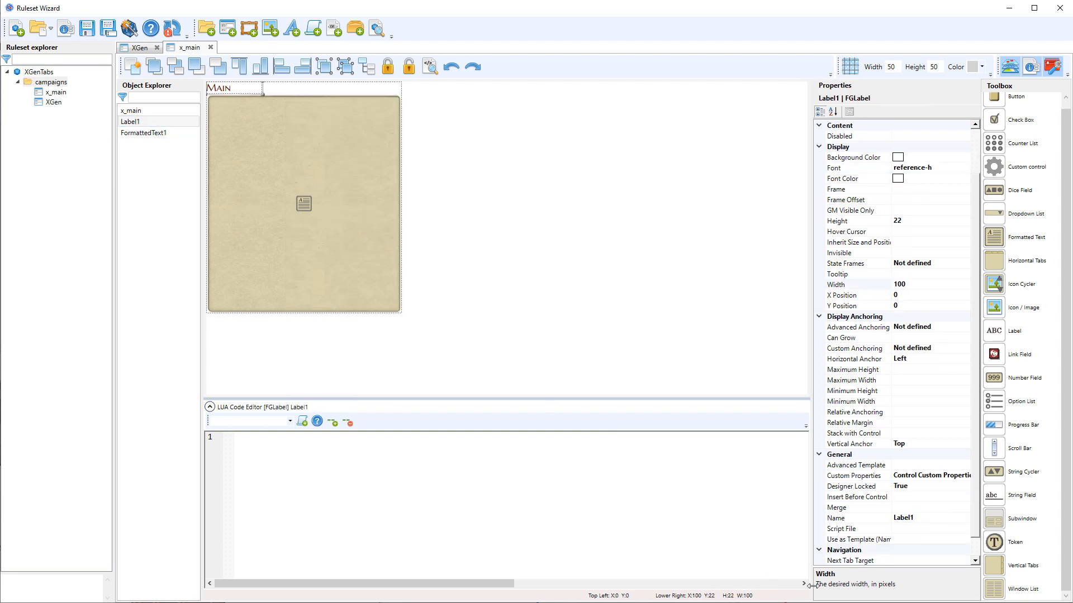
pyautogui.click(905, 517)
pyautogui.write('main_l')
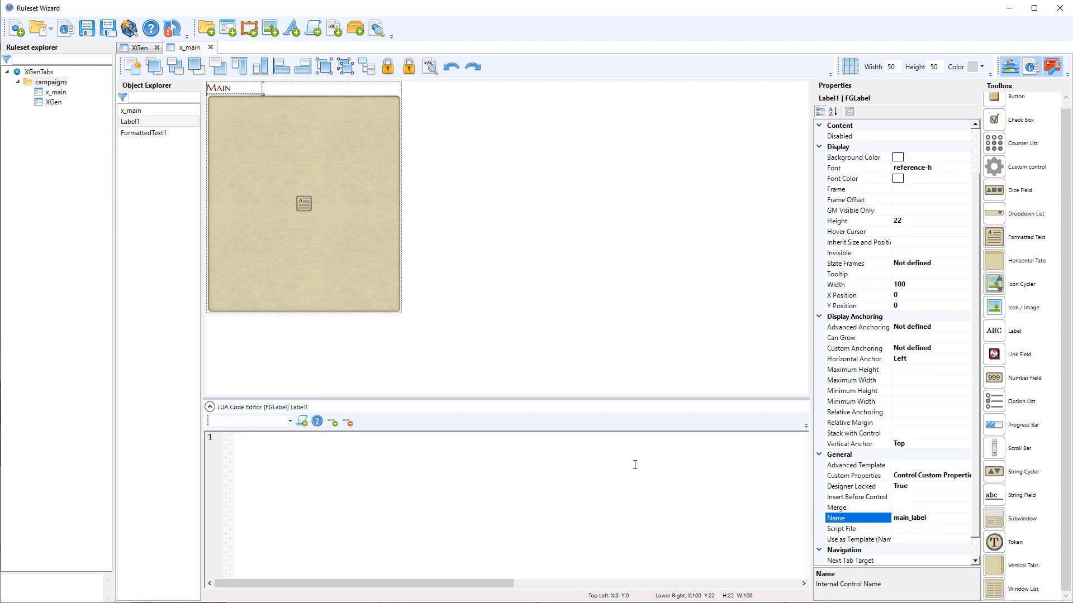
# Rename the formatted text control to main_text and set its frame offset to 10,10,10,10
pyautogui.click(425, 327)
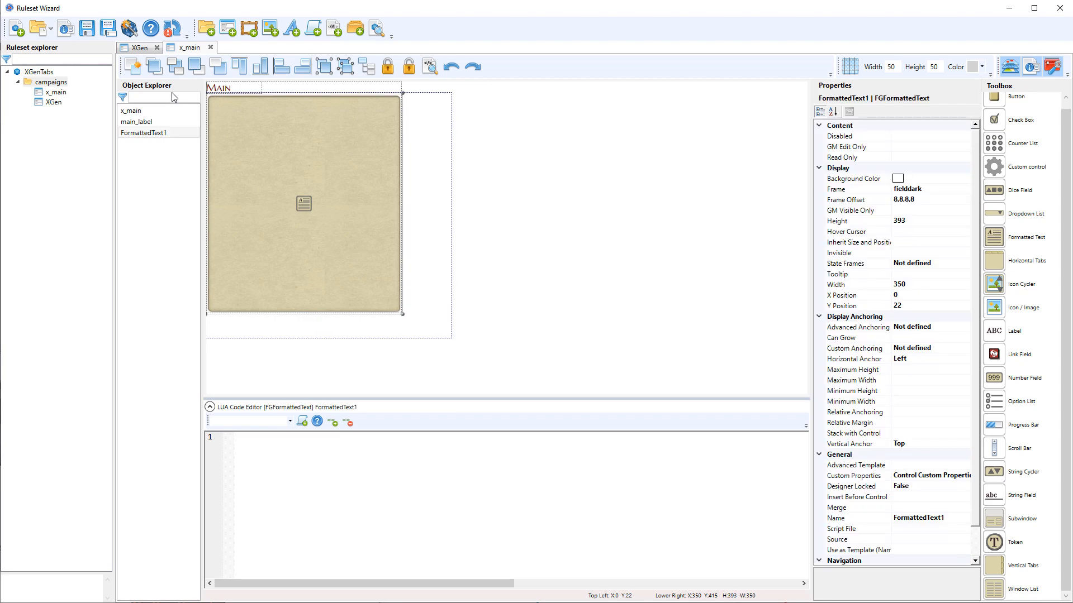
pyautogui.click(955, 517)
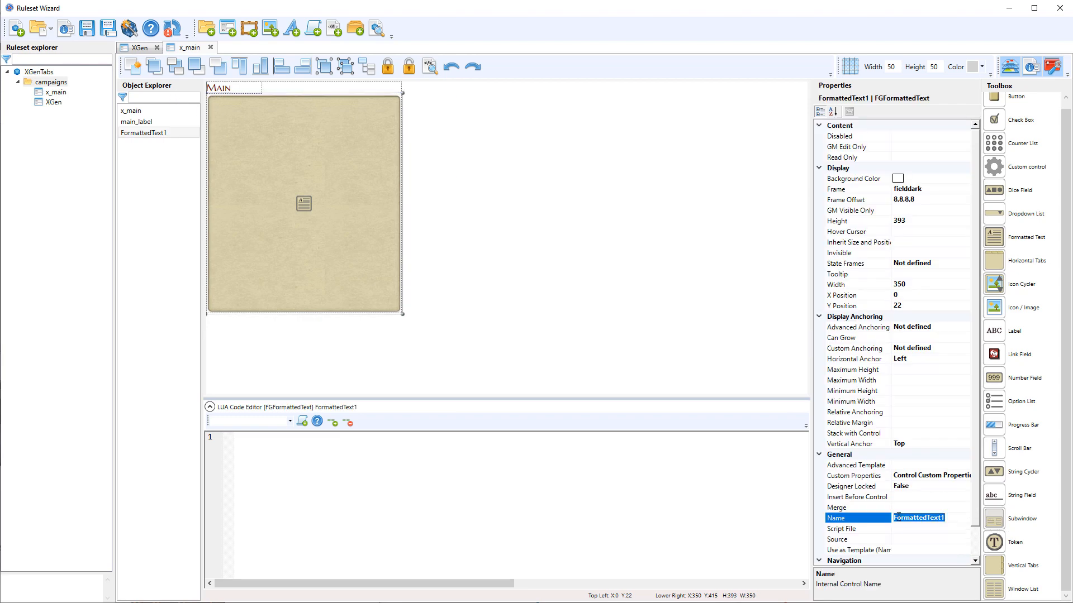
pyautogui.write('main_text')
pyautogui.click(926, 201)
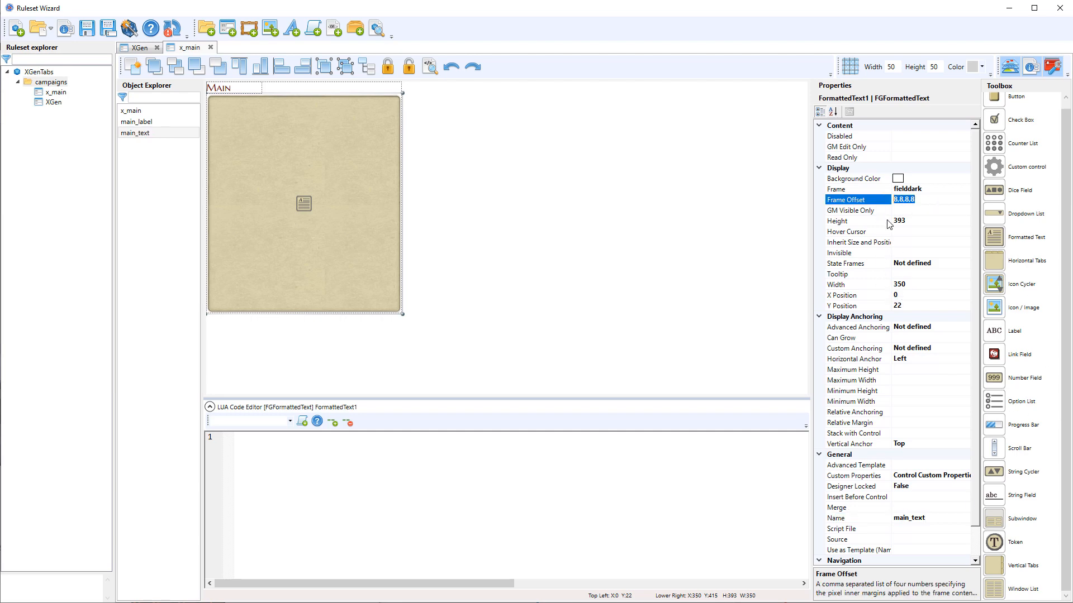
pyautogui.write('10,10,10,10')
pyautogui.click(476, 156)
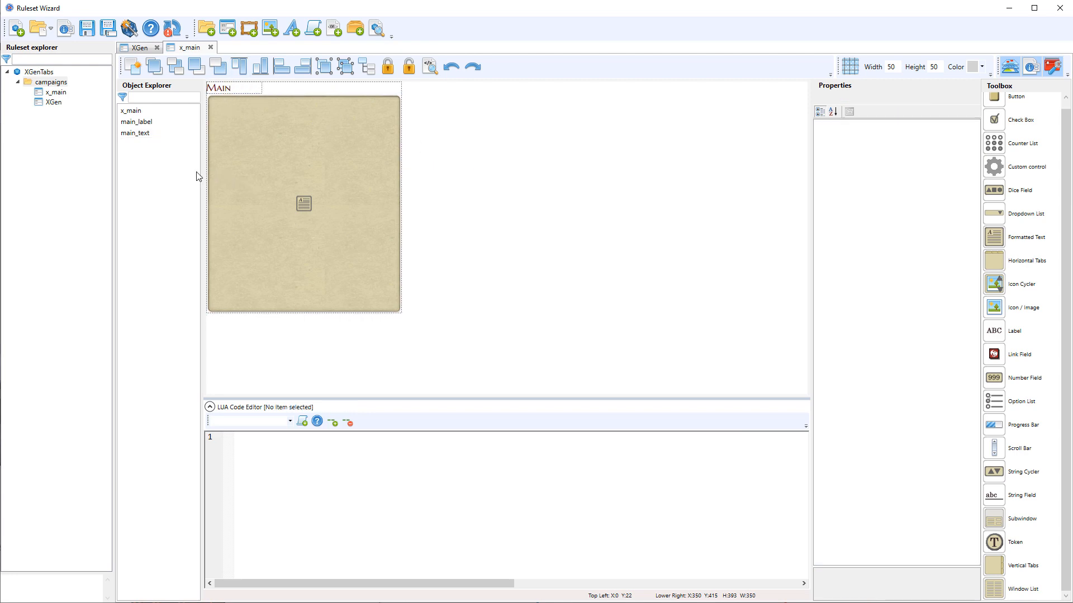
# Add a tab definition with the icon tab_main to the XGen window's vertical tabs control
pyautogui.click(142, 49)
pyautogui.click(457, 159)
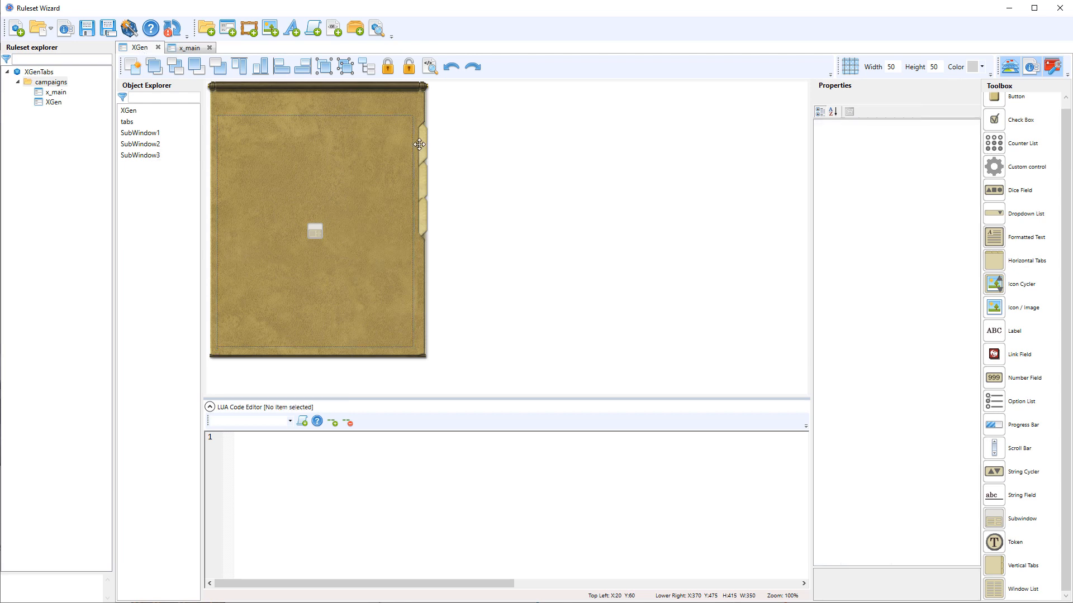
pyautogui.click(422, 143)
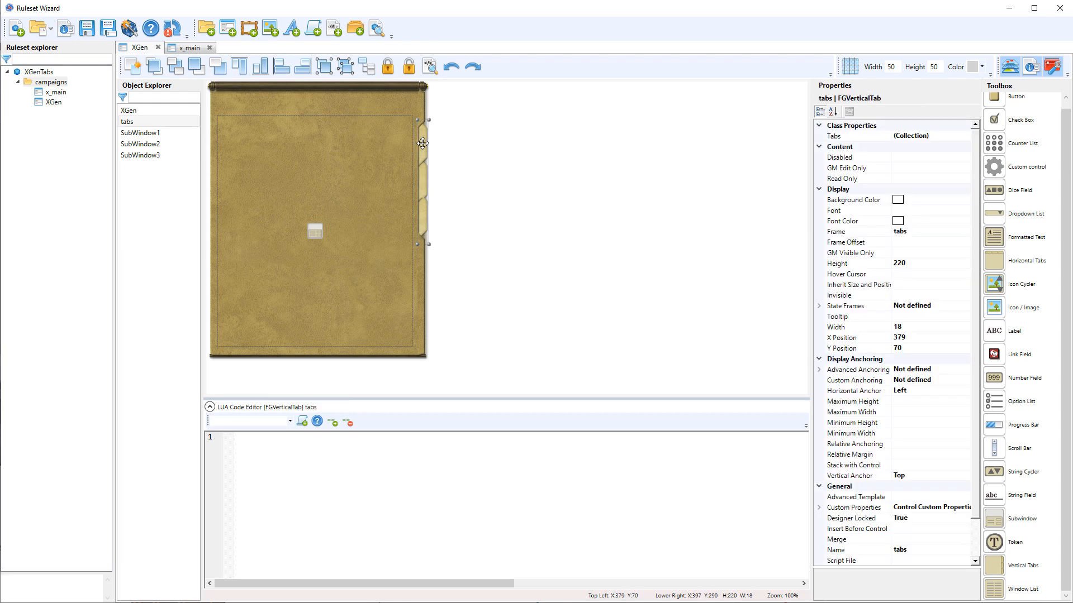
pyautogui.click(922, 137)
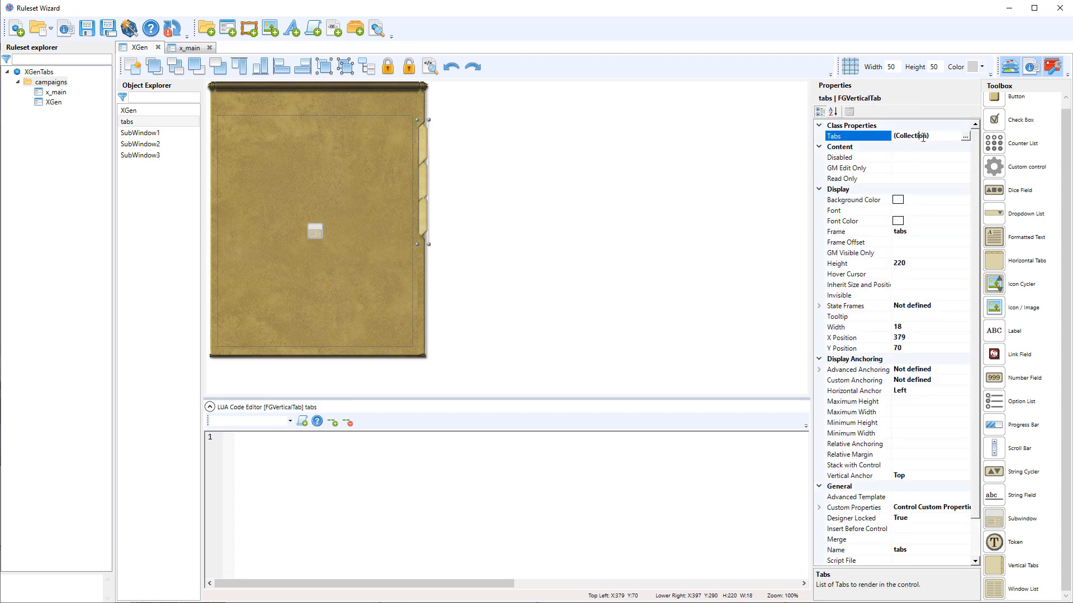
pyautogui.click(965, 137)
pyautogui.click(292, 466)
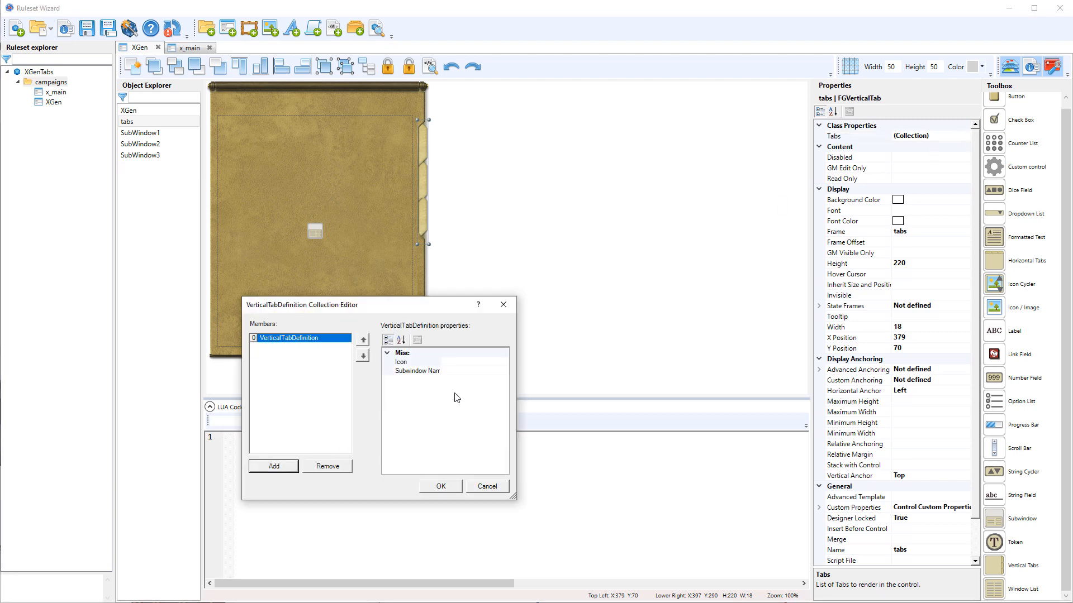
pyautogui.click(471, 362)
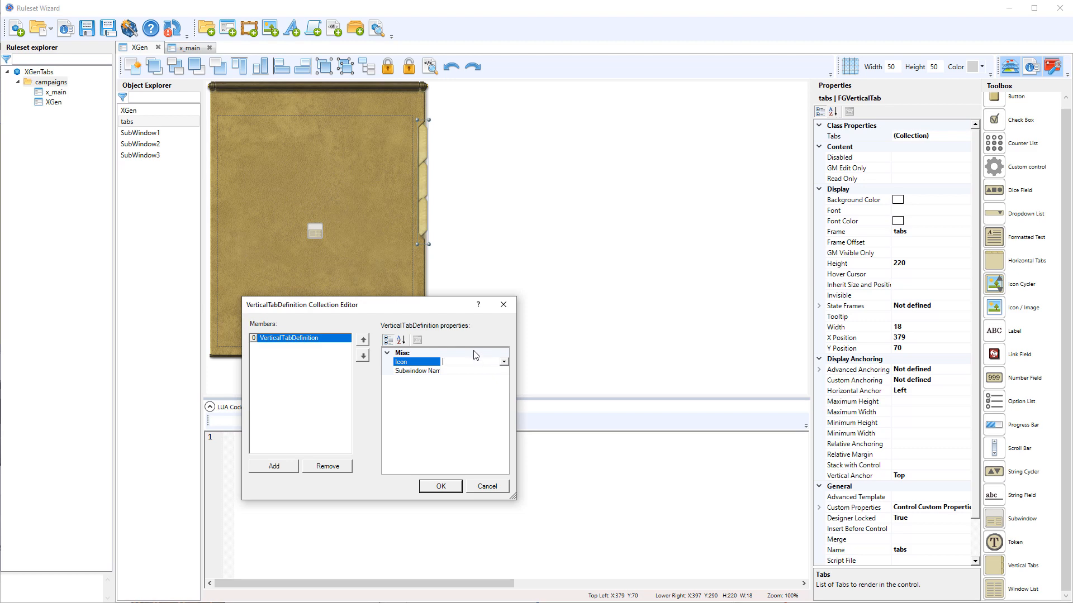
pyautogui.press('Return')
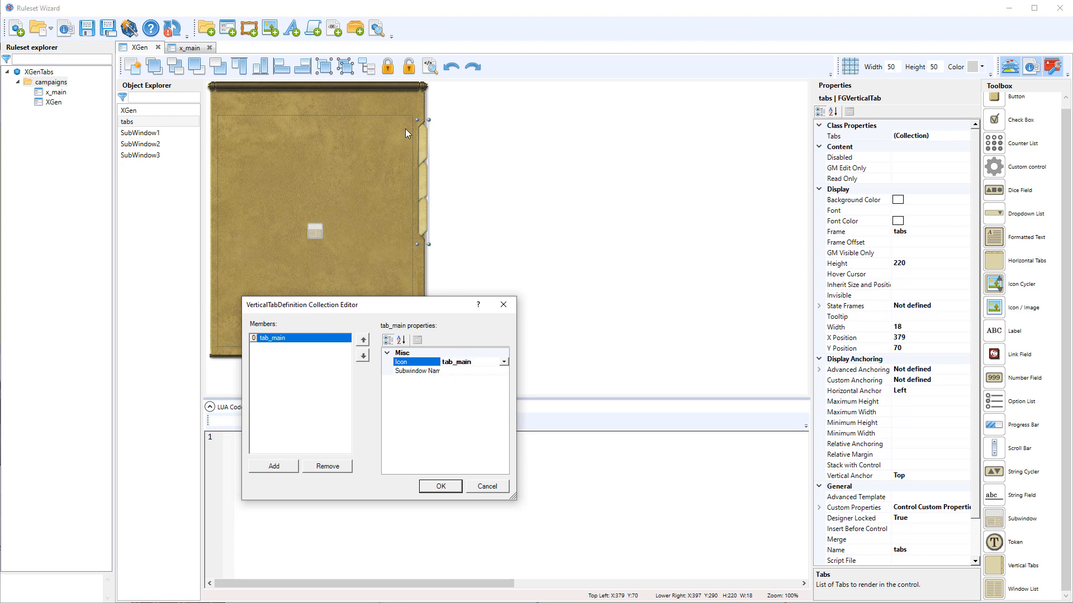
# Set the tab_main definition's subwindow name to SubWindow1 and accept the tab collection
pyautogui.click(481, 371)
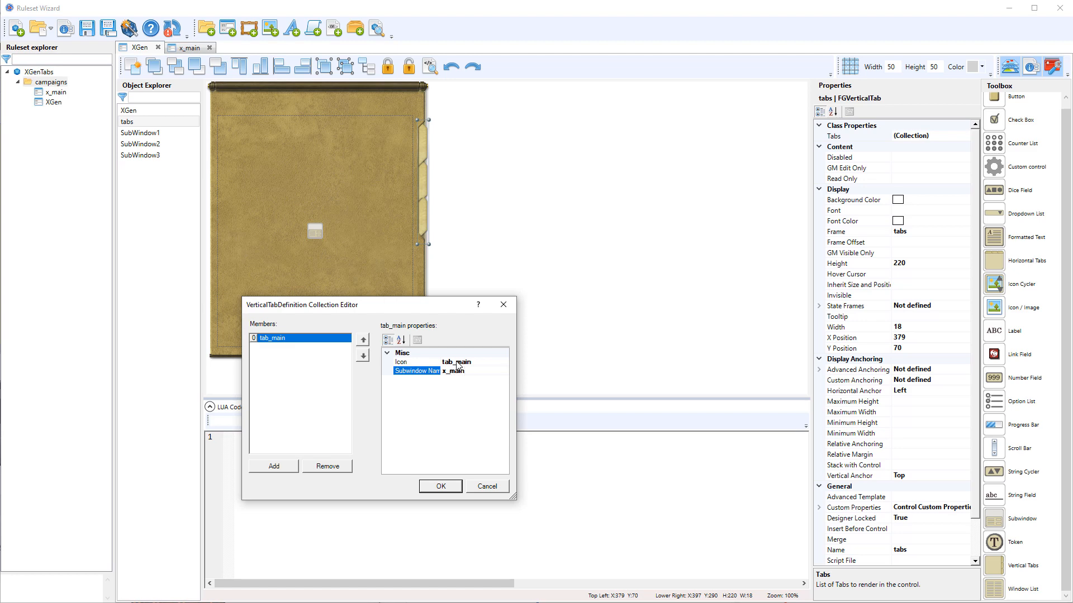
pyautogui.press('Return')
pyautogui.write('SubWindow1')
pyautogui.click(448, 489)
# Set SubWindow1's class name to x_main and generate the XGenTabs extension
pyautogui.click(344, 177)
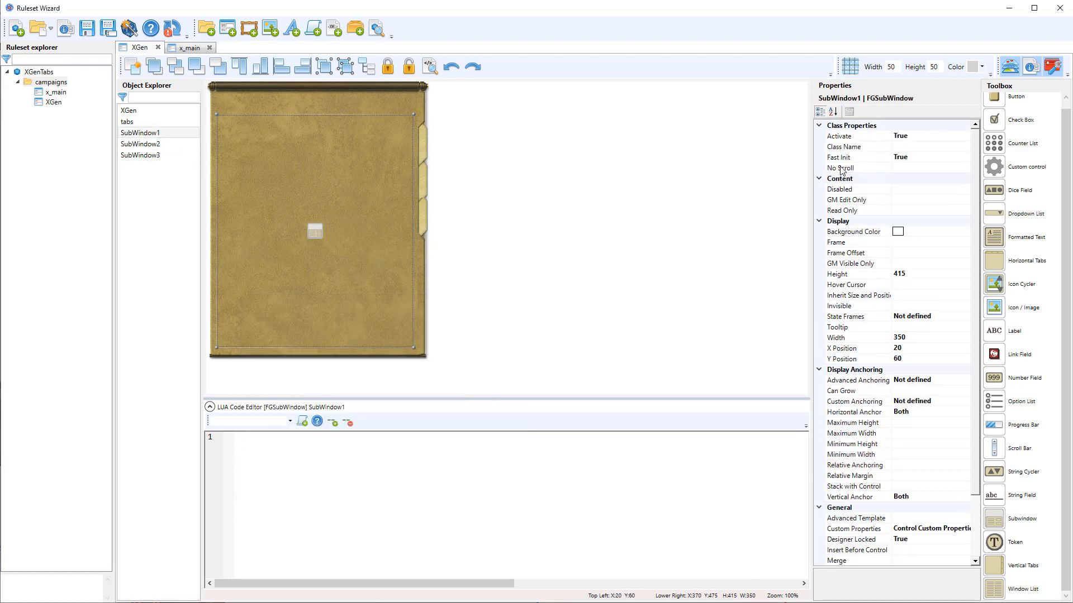
pyautogui.click(907, 146)
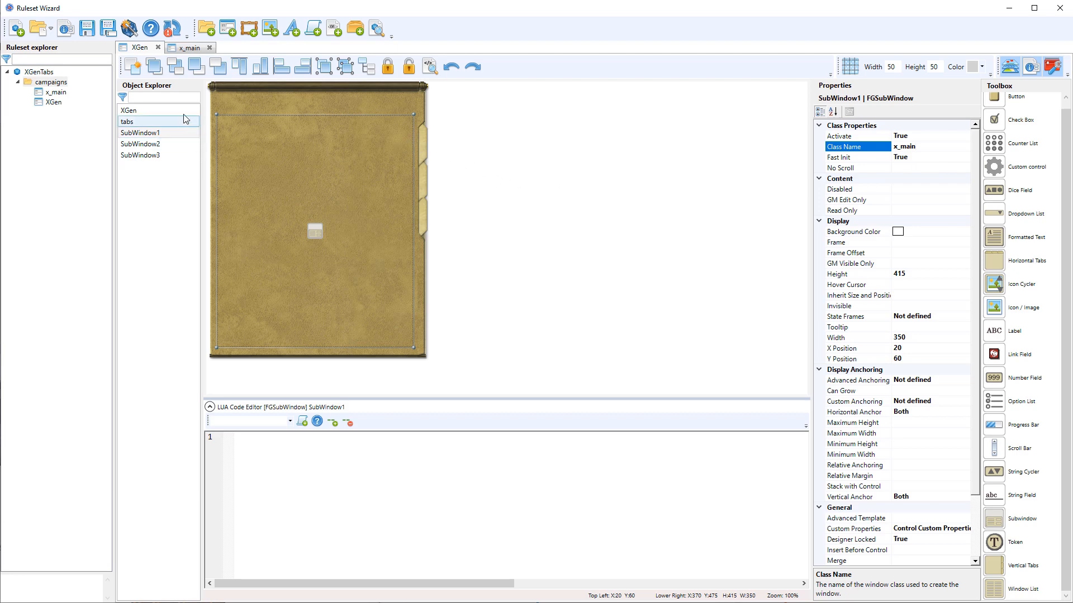
pyautogui.click(129, 28)
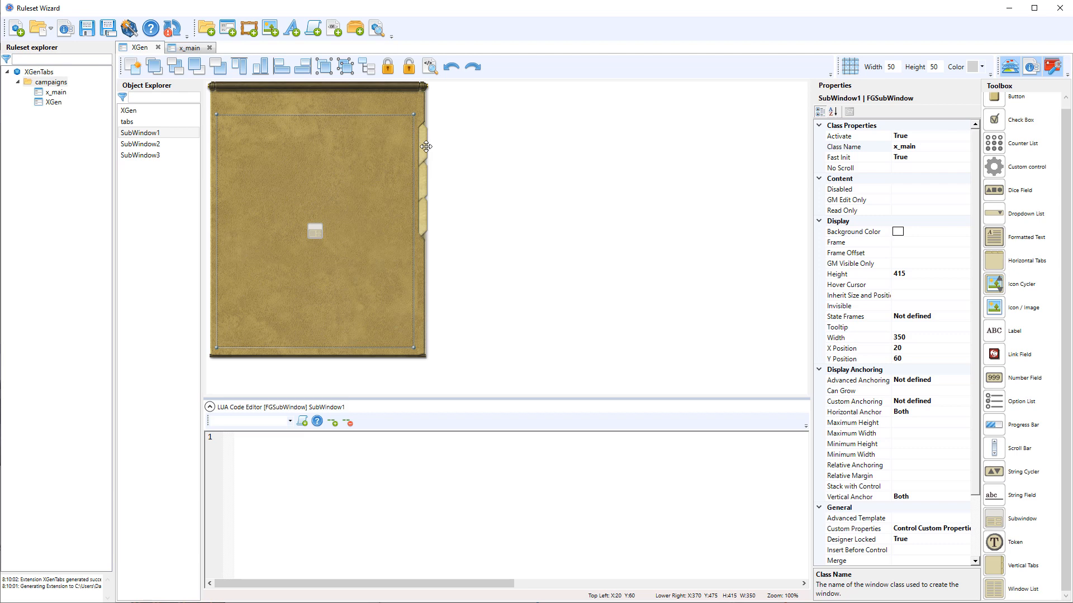
# Add two folders named scripts and strings under the XGenTabs root
pyautogui.click(37, 72)
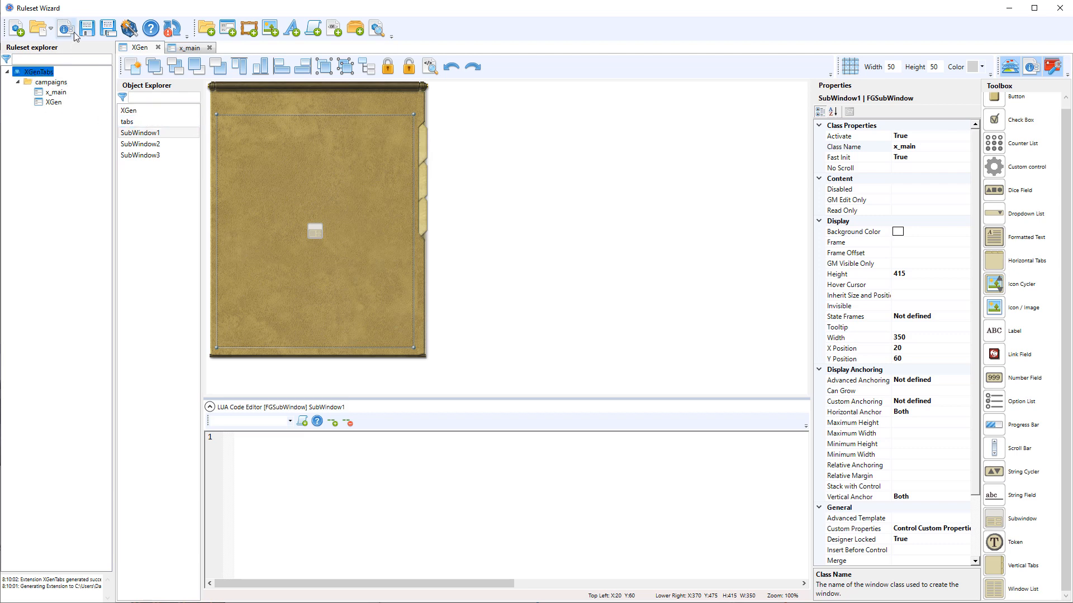
pyautogui.click(207, 34)
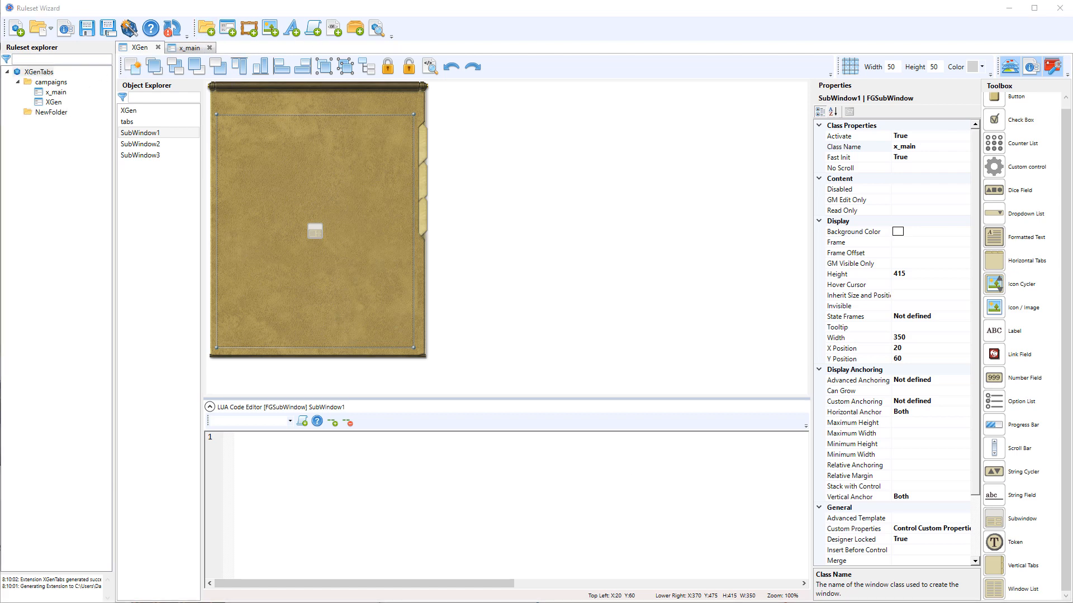
pyautogui.doubleClick(299, 398)
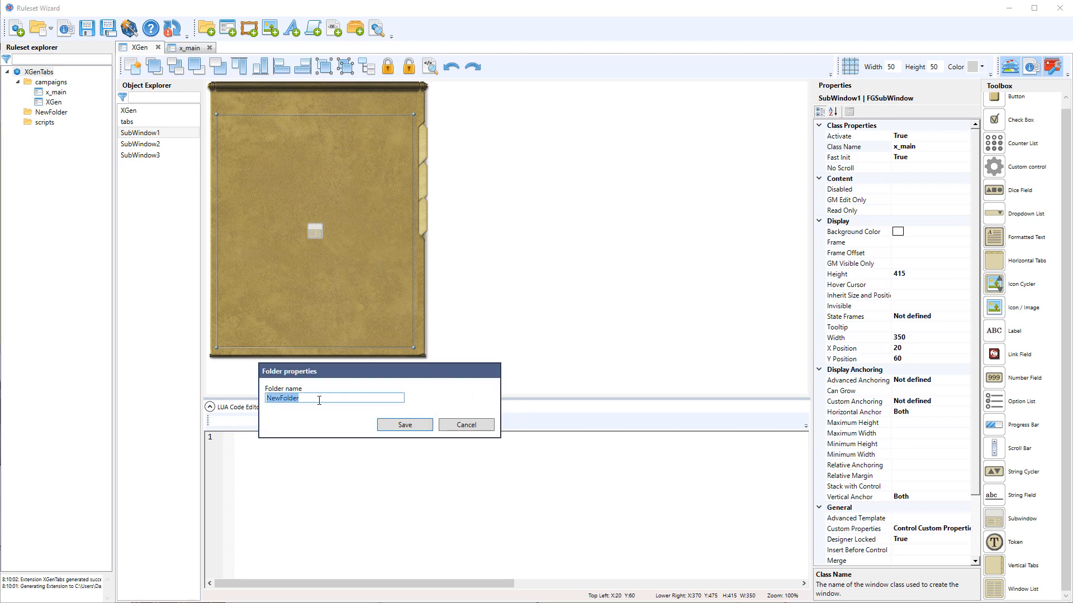
pyautogui.write('strings')
pyautogui.click(399, 425)
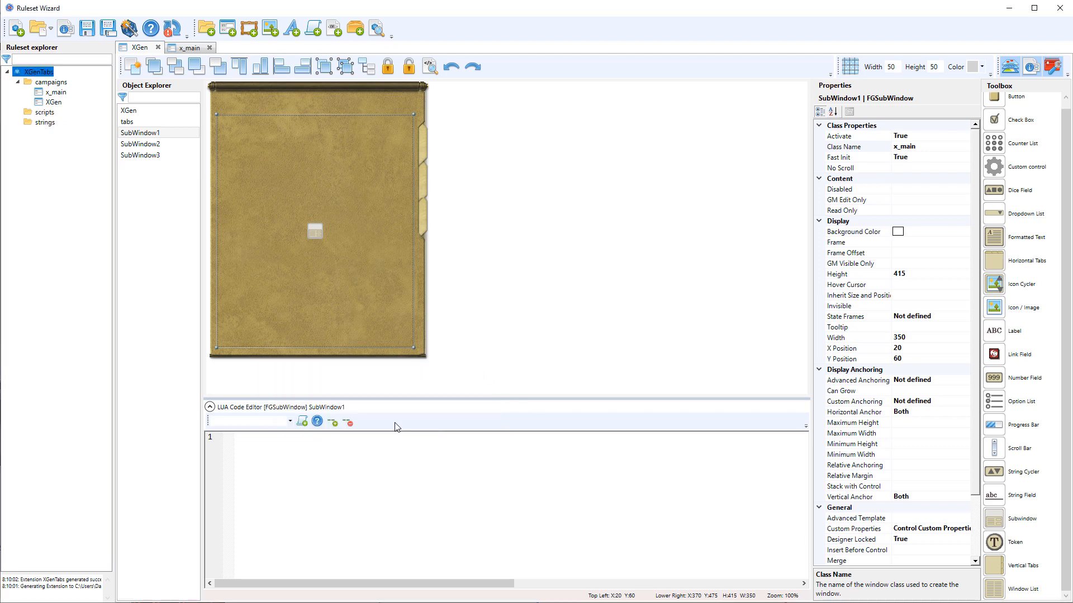
# Create a script named DataLibrary in the scripts folder and expand the folder
pyautogui.click(44, 114)
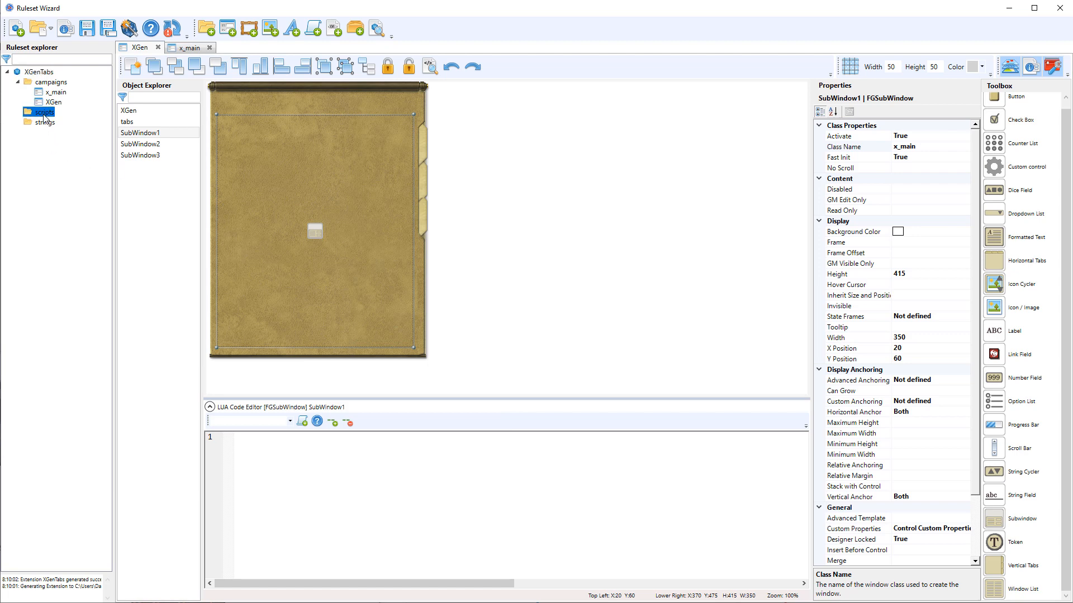
pyautogui.click(334, 32)
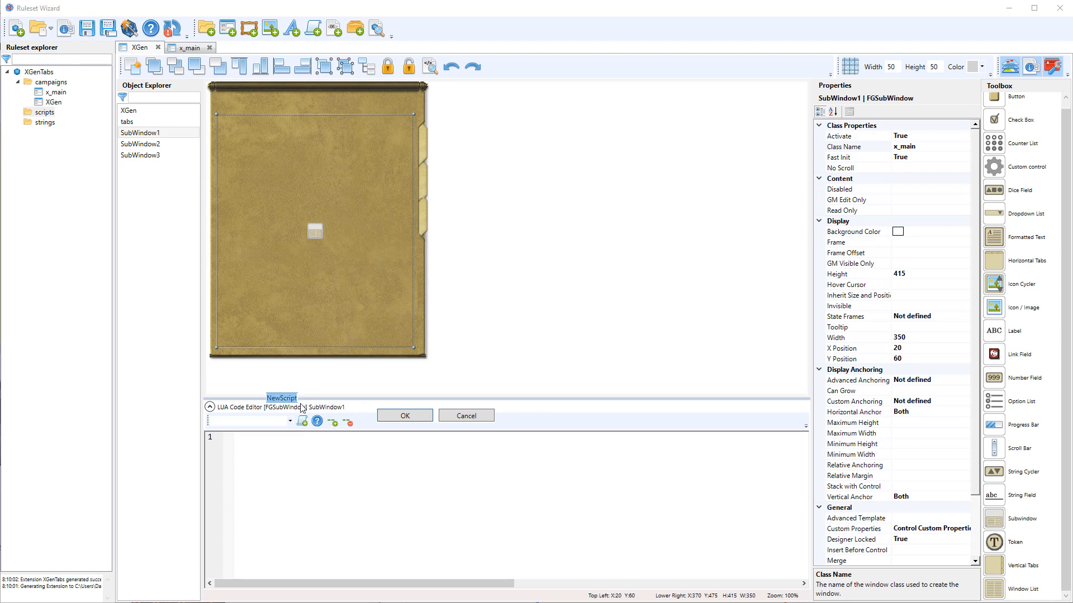
pyautogui.write('d')
pyautogui.press('BackSpace')
pyautogui.press('BackSpace')
pyautogui.press('BackSpace')
pyautogui.write('DataLibrary')
pyautogui.press('Return')
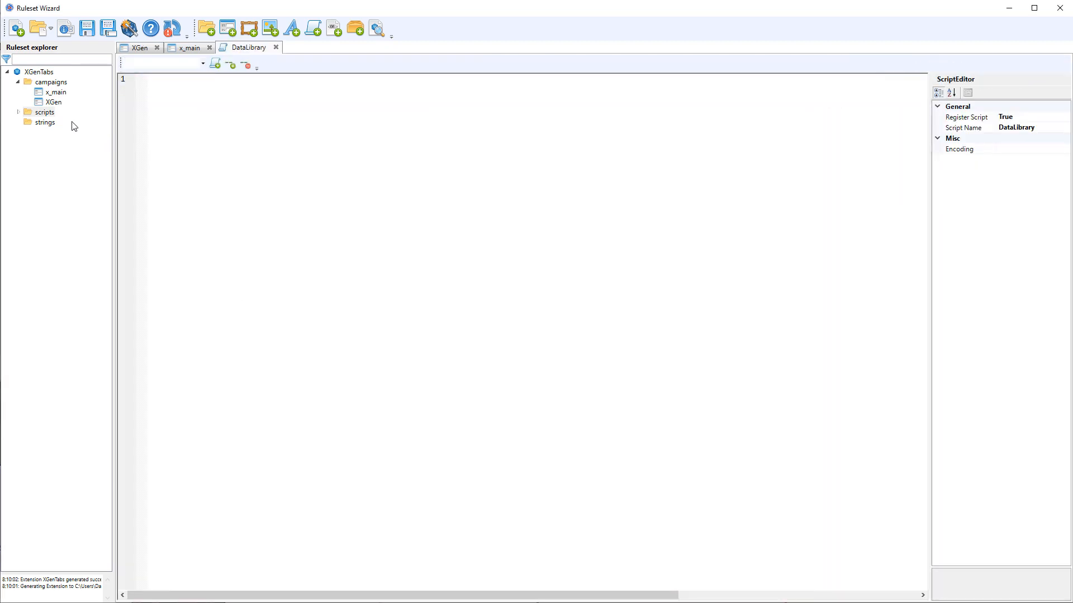
pyautogui.doubleClick(23, 112)
# Create an XML file named strings in the strings folder and expand the folder
pyautogui.click(43, 134)
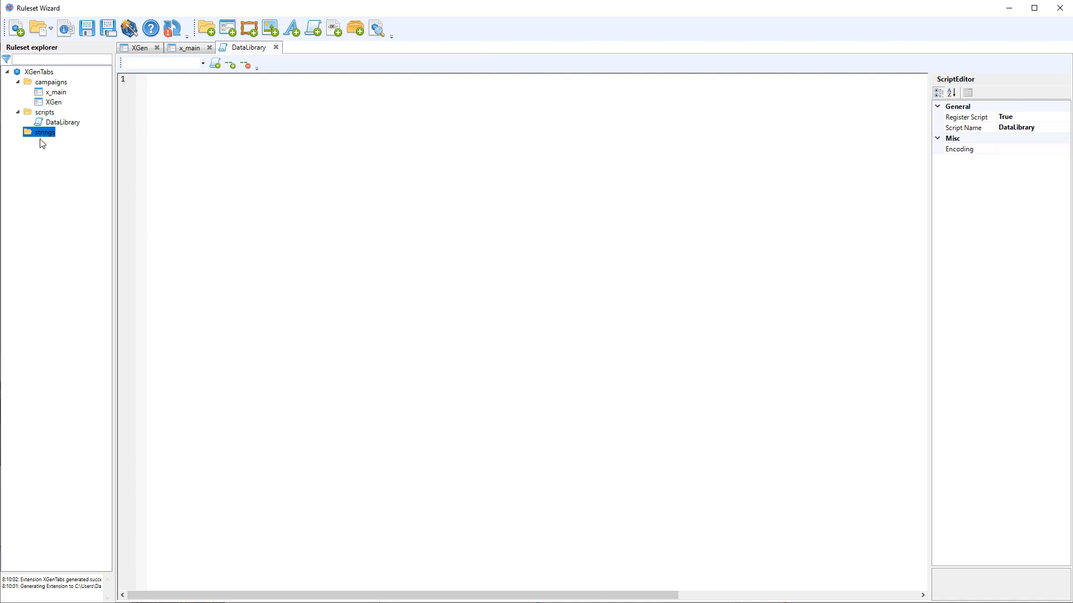
pyautogui.click(334, 31)
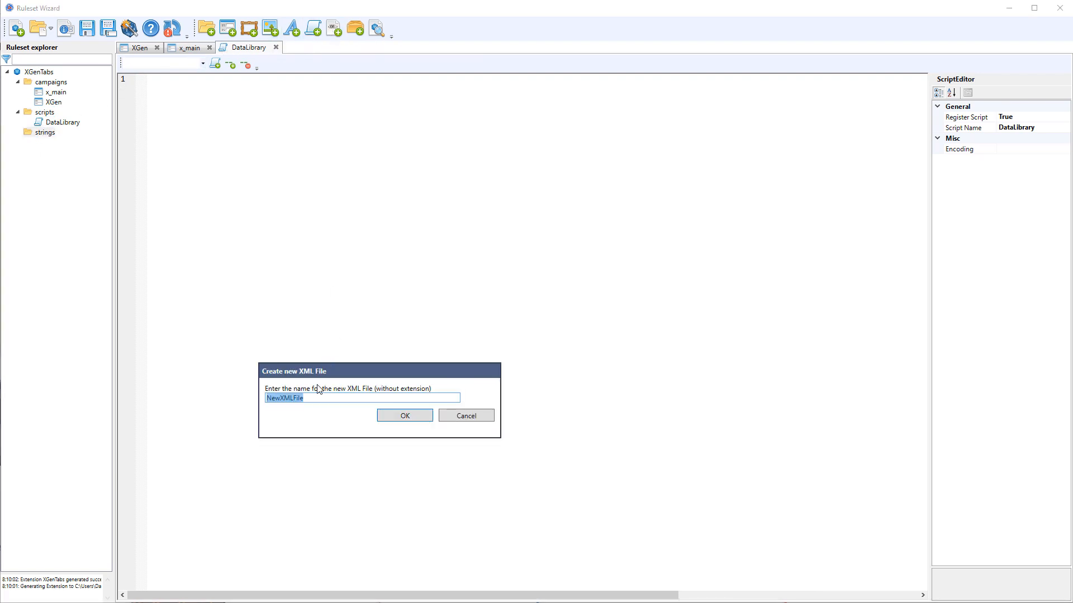
pyautogui.write('strings')
pyautogui.press('Return')
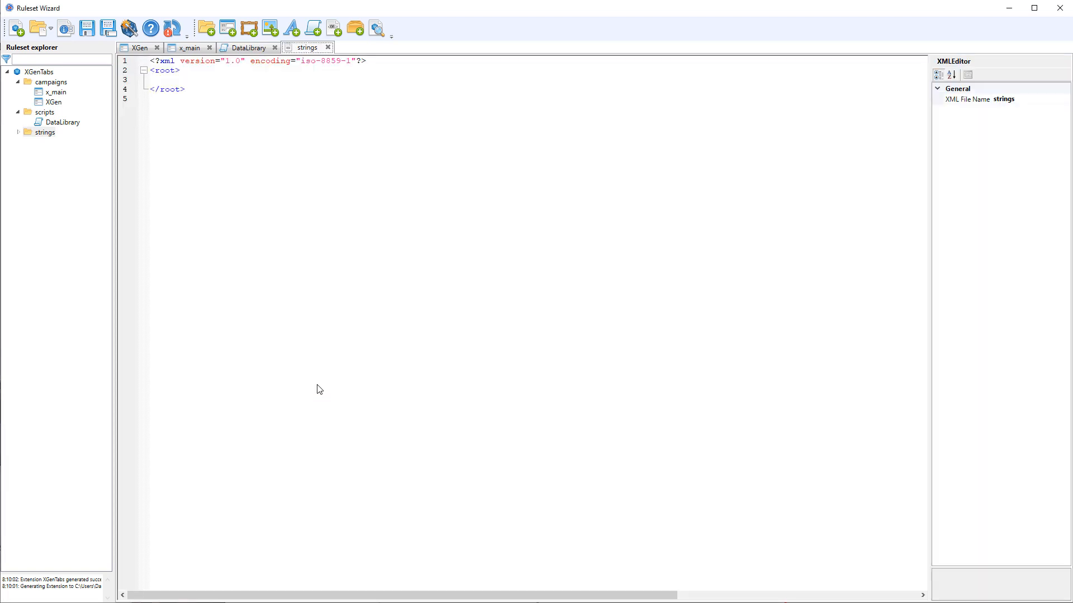
pyautogui.click(18, 133)
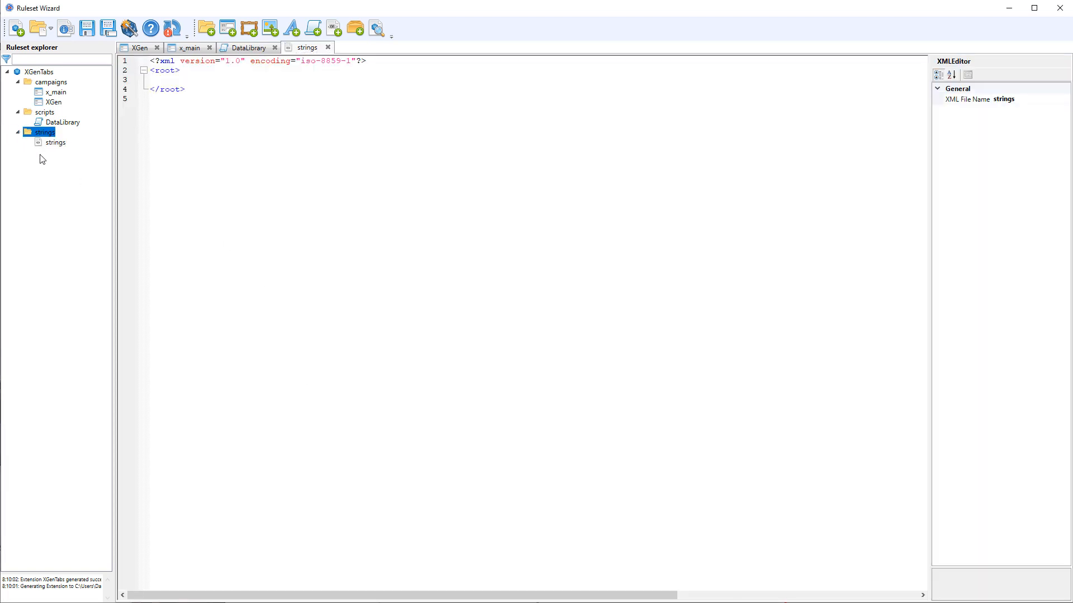
pyautogui.click(61, 124)
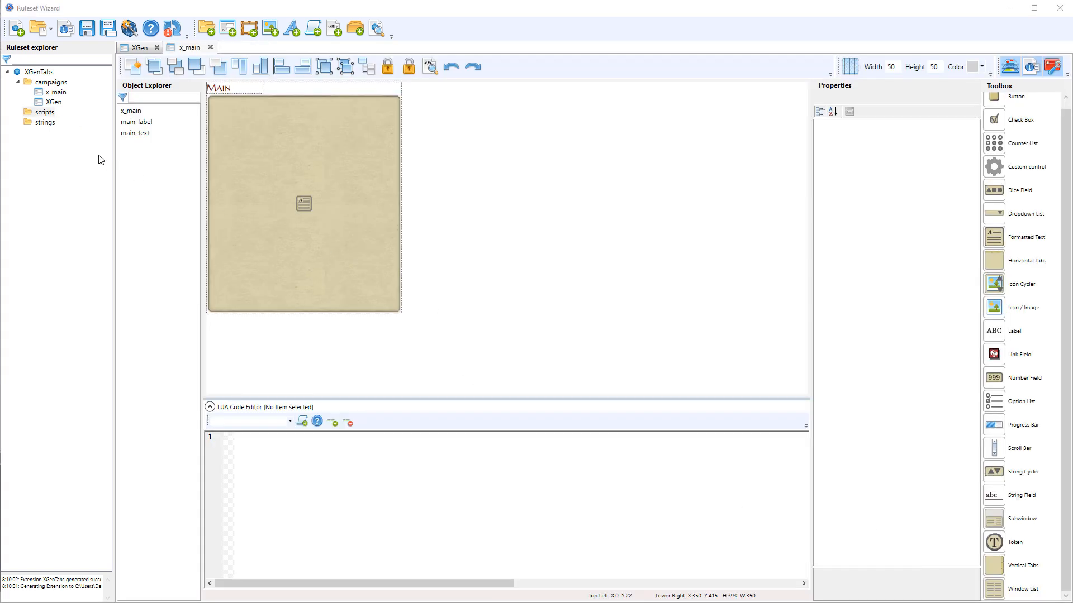
# Add a new script named DataLibrary to the empty scripts folder
pyautogui.click(47, 113)
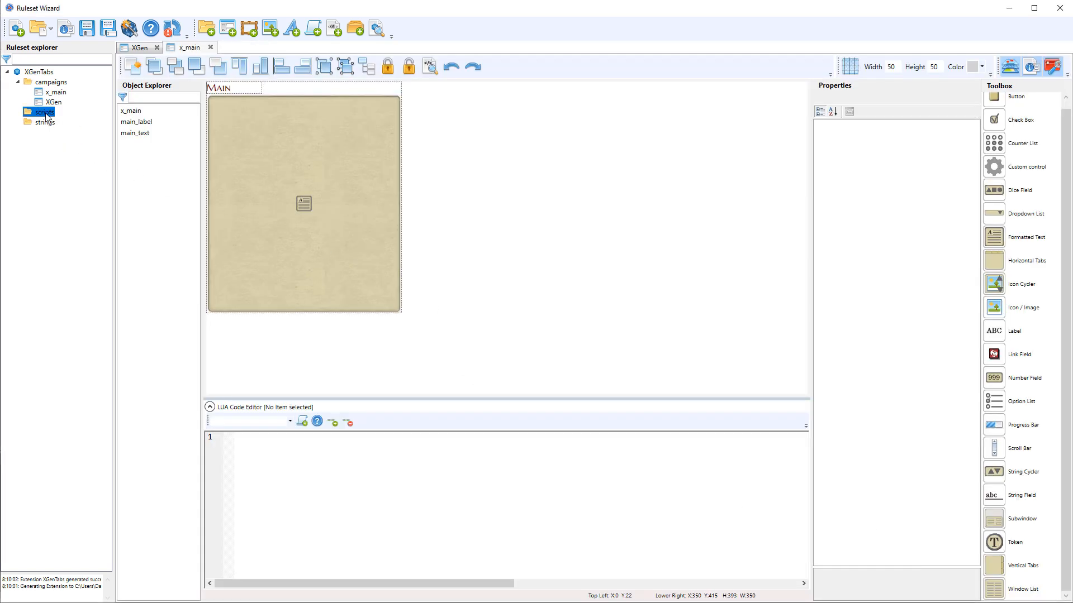
pyautogui.click(313, 29)
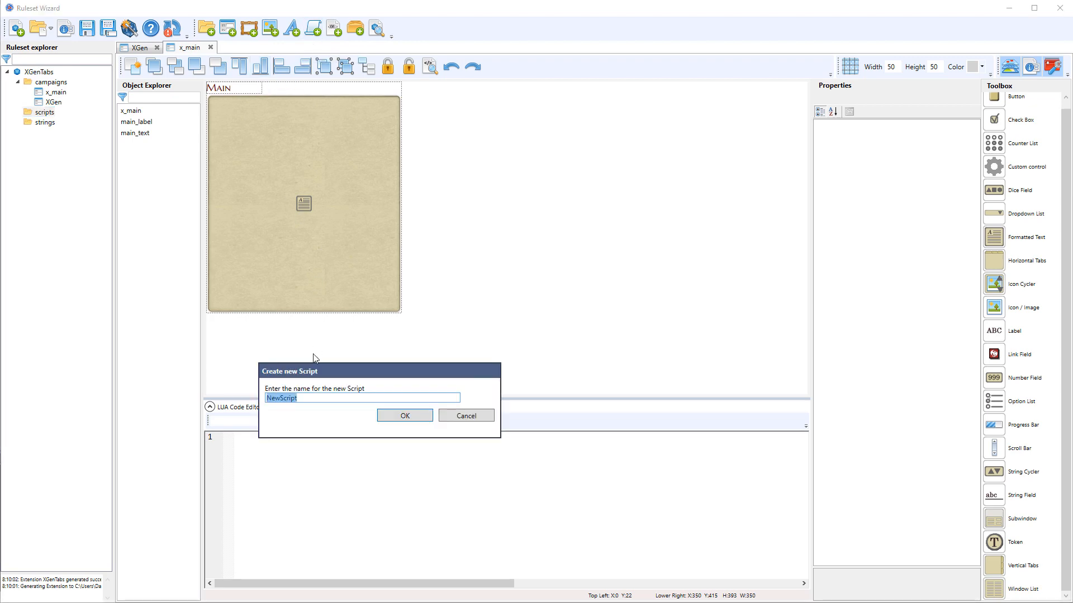
pyautogui.write('DataLibrary')
pyautogui.press('Return')
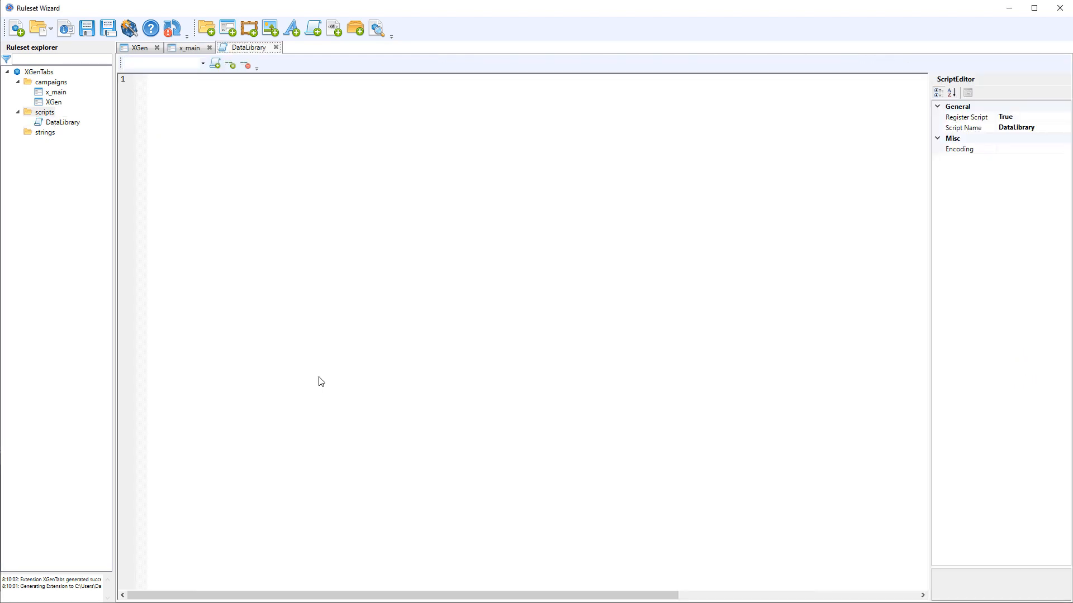
# Write an onInit function defining the LibraryData.aRecords "merit" record with bExport true, its data map, display class and sidebar category "create"
pyautogui.click(238, 271)
pyautogui.write('function onInit()')
pyautogui.press('Return')
pyautogui.write('LibraryData.aRecords["merit"] = { \tbExport = true, \taDataMap = { "merit", "reference.merit" }, \tsRecordDisplayClass = "merit", \tsSidebarCategory = "create", \t}')
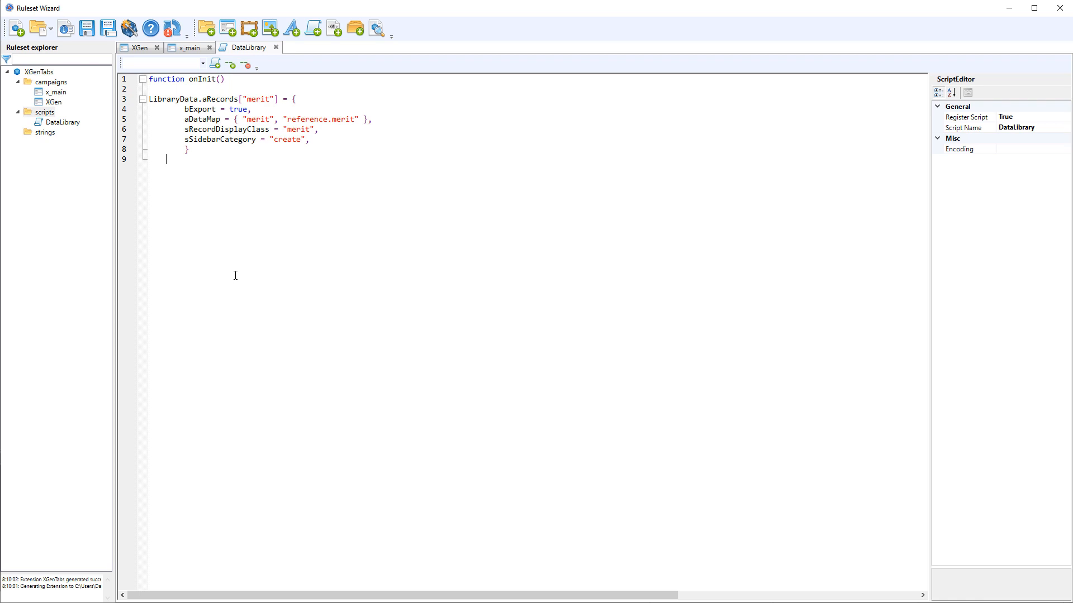
pyautogui.press('Return')
pyautogui.write('end')
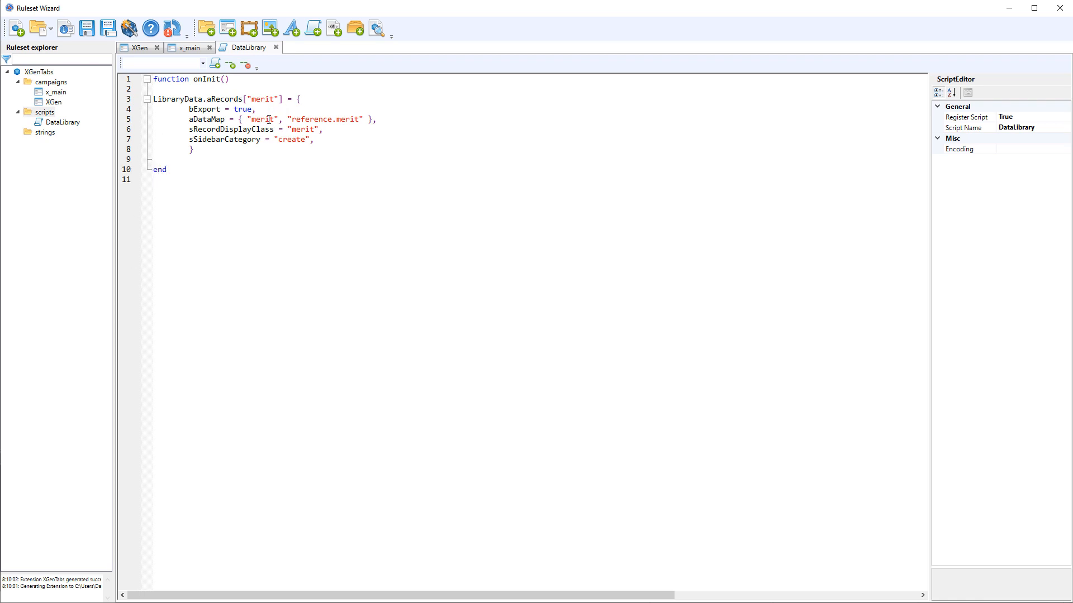
# Replace merit with XGen in the record key, both data map entries and the display class, and close the script
pyautogui.doubleClick(261, 99)
pyautogui.write('XGen')
pyautogui.doubleClick(263, 100)
pyautogui.hotkey('ctrl', 'c')
pyautogui.doubleClick(258, 122)
pyautogui.hotkey('ctrl', 'v')
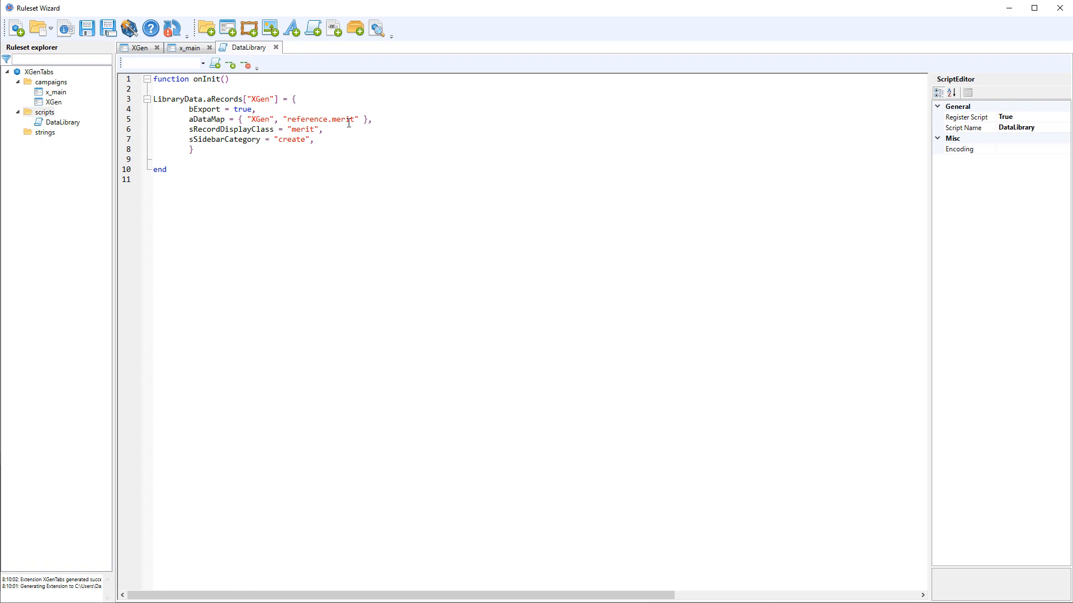
pyautogui.doubleClick(343, 121)
pyautogui.hotkey('ctrl', 'v')
pyautogui.doubleClick(306, 130)
pyautogui.hotkey('ctrl', 'v')
pyautogui.click(276, 48)
# Add an XML file named strings to the strings folder
pyautogui.click(45, 132)
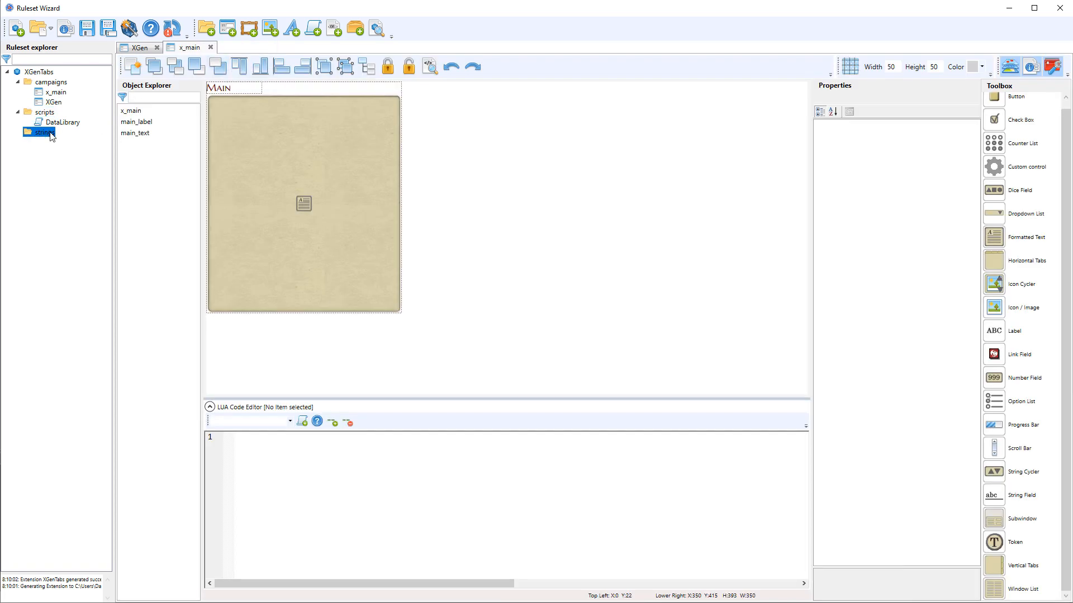
pyautogui.click(336, 33)
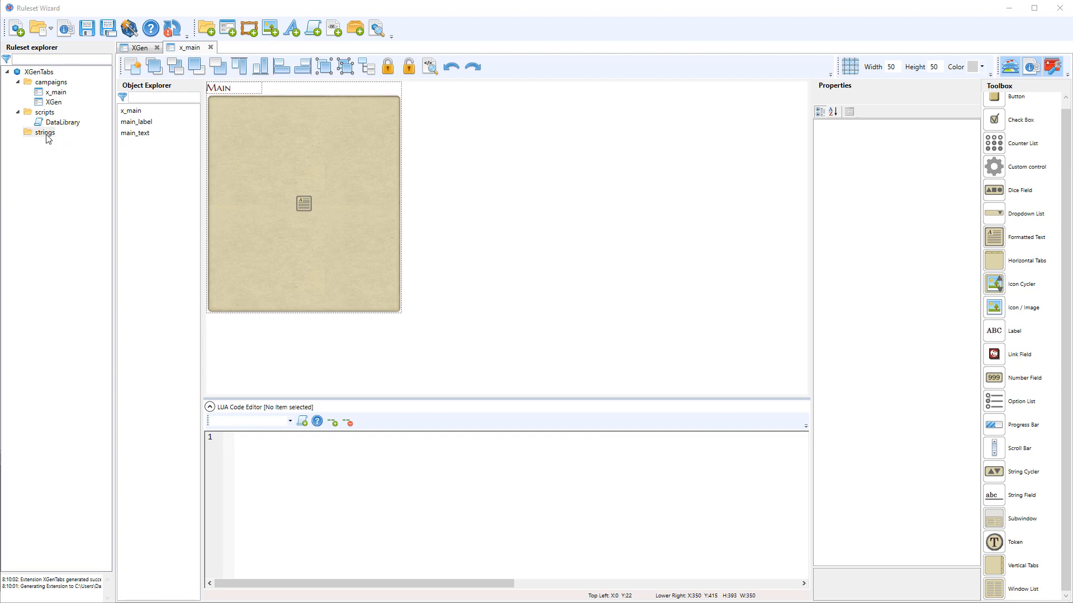
pyautogui.press('Return')
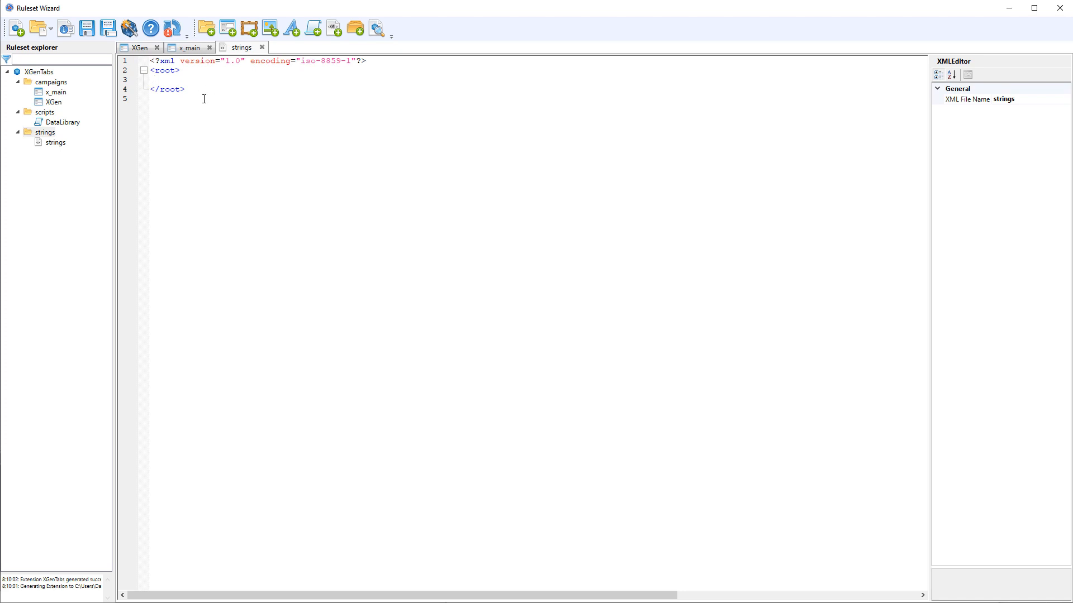
# Add a string named library_recordtype_label_XGen with the text XGen inside the root element of the strings file
pyautogui.write('<string name="library_recordtype_label_')
pyautogui.write('XG')
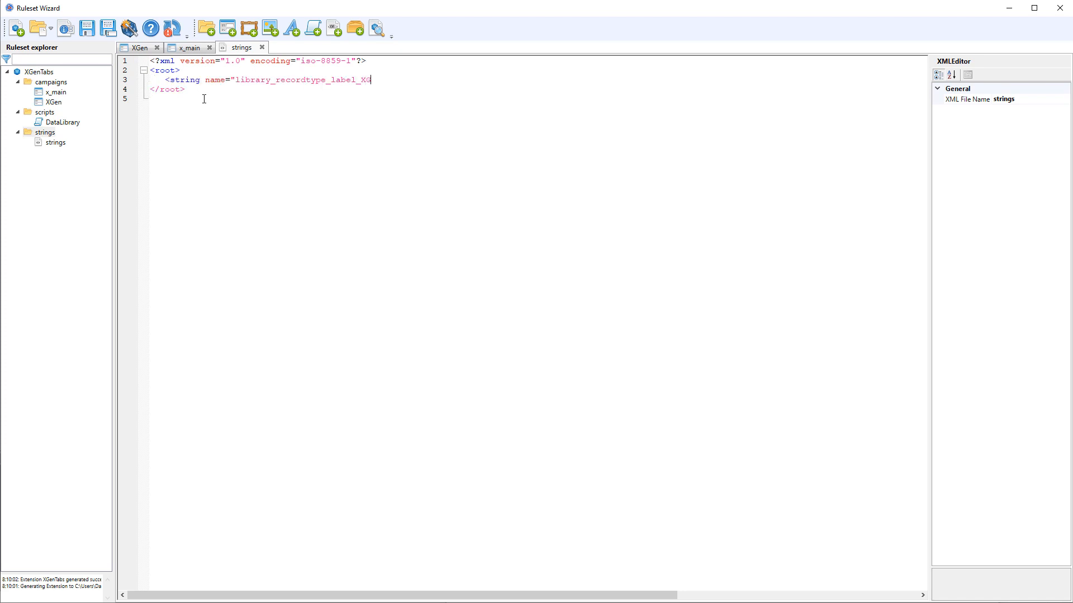
pyautogui.write('en">XGen</string>')
# Open the DataLibrary script for a check and generate the XGenTabs extension
pyautogui.doubleClick(58, 124)
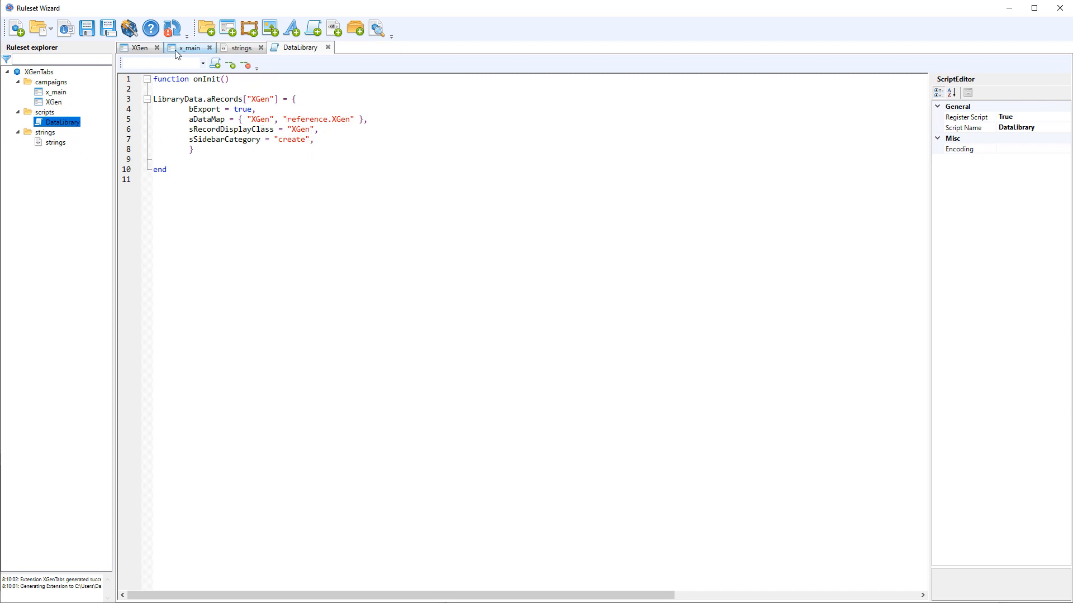
pyautogui.click(136, 33)
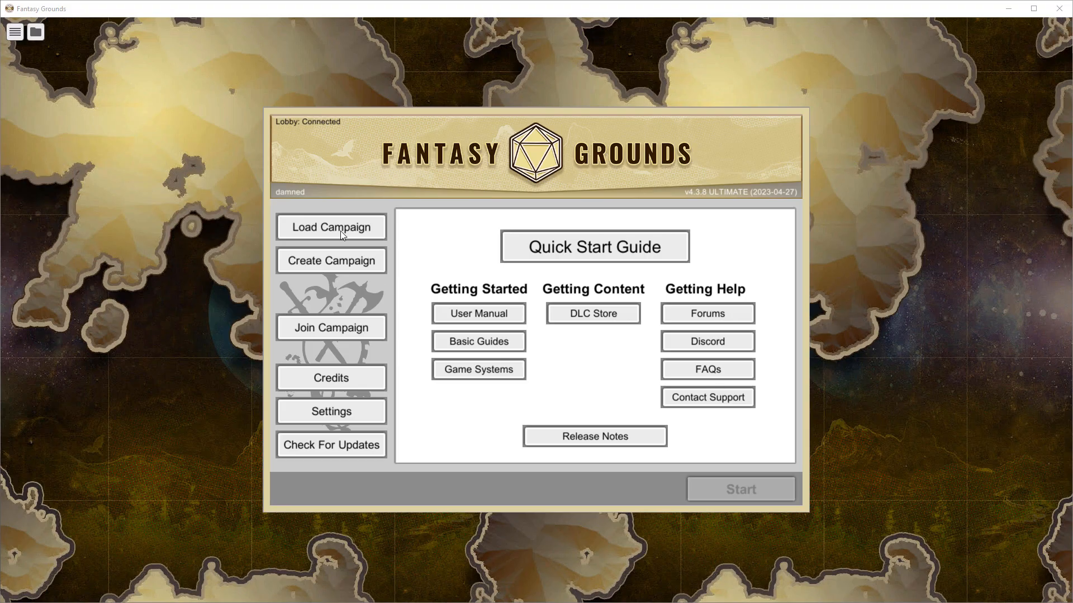
# Start the 00Core campaign in Fantasy Grounds with the XGenTabs extension enabled
pyautogui.click(340, 230)
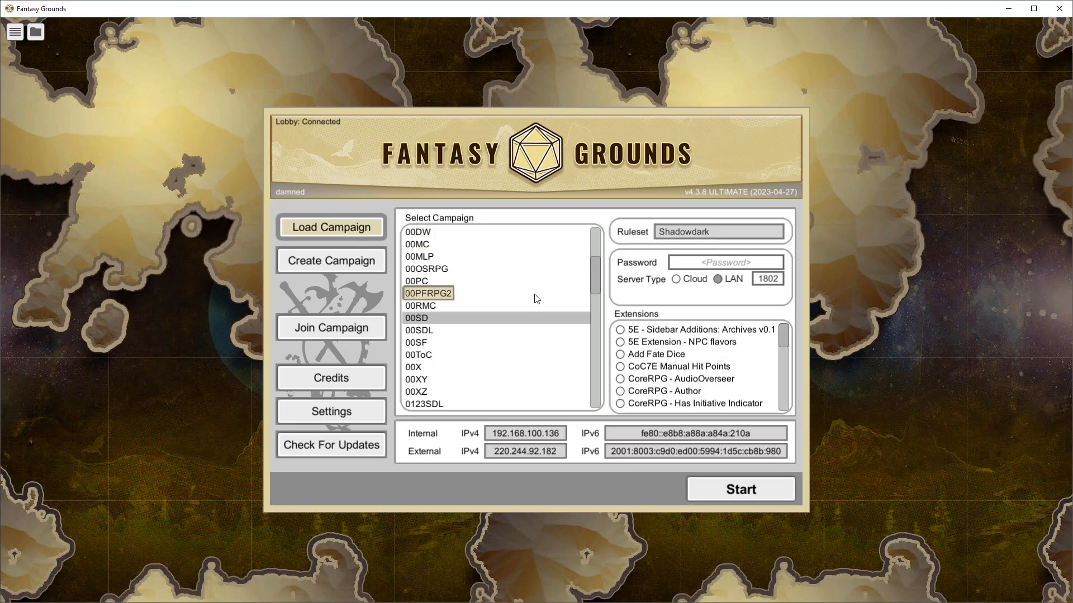
pyautogui.scroll(5, 531, 297)
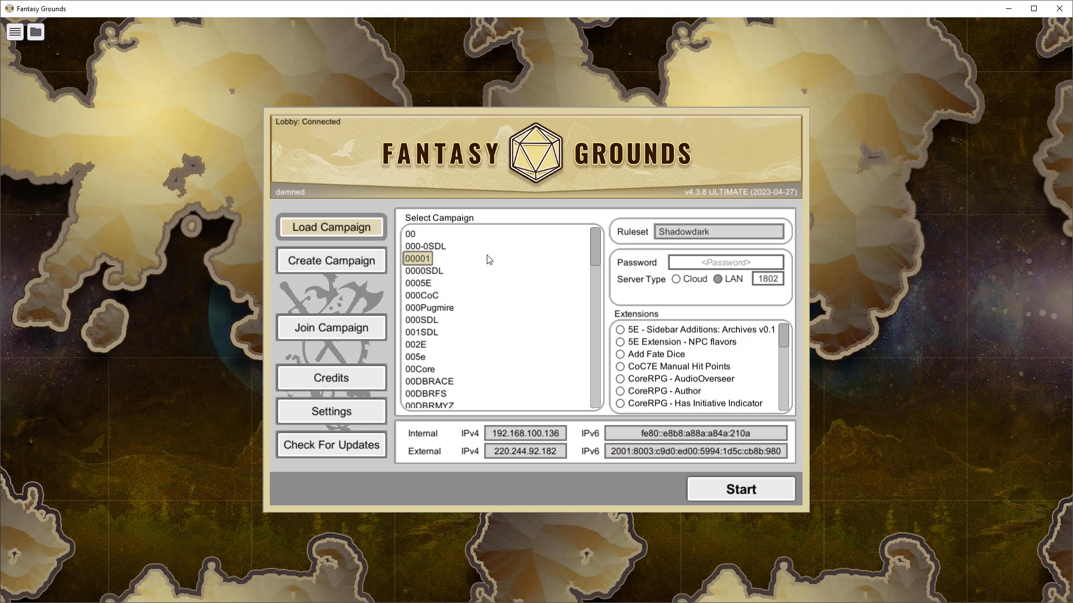
pyautogui.click(481, 370)
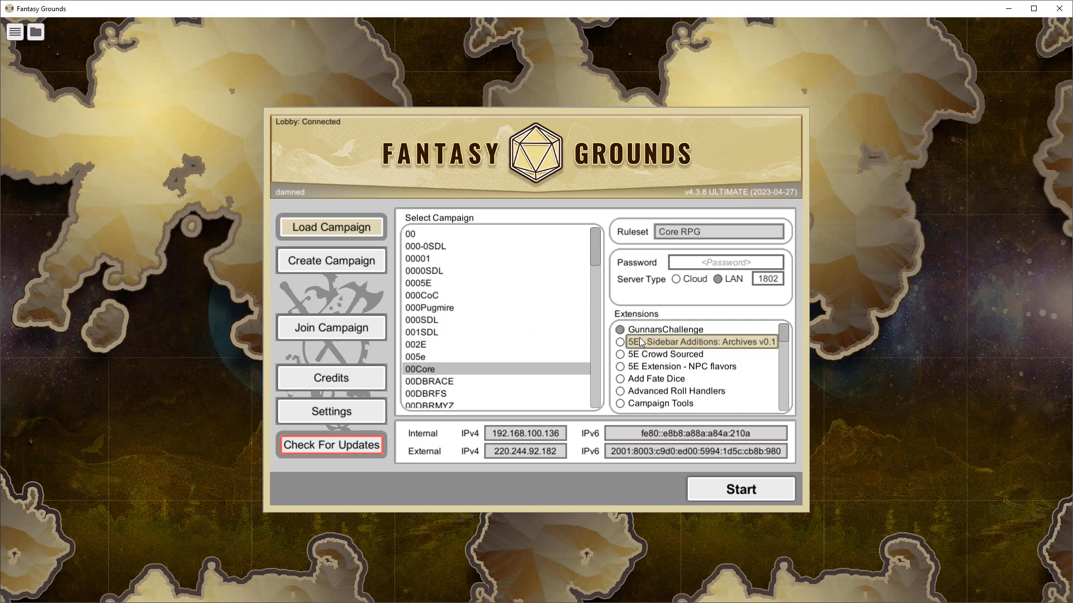
pyautogui.scroll(-2, 679, 369)
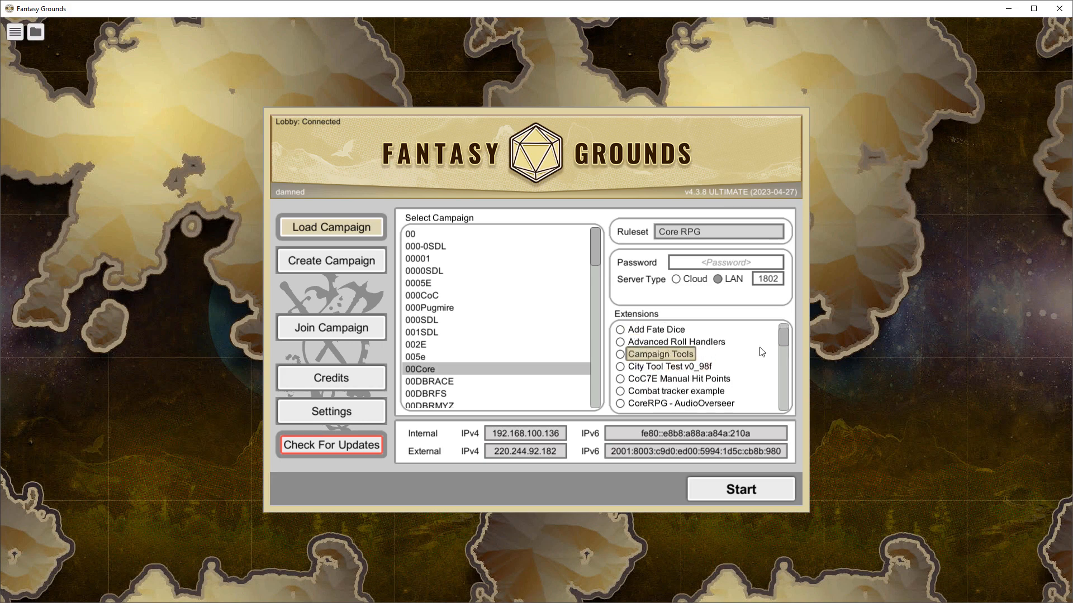
pyautogui.moveTo(786, 339); pyautogui.dragTo(786, 410)
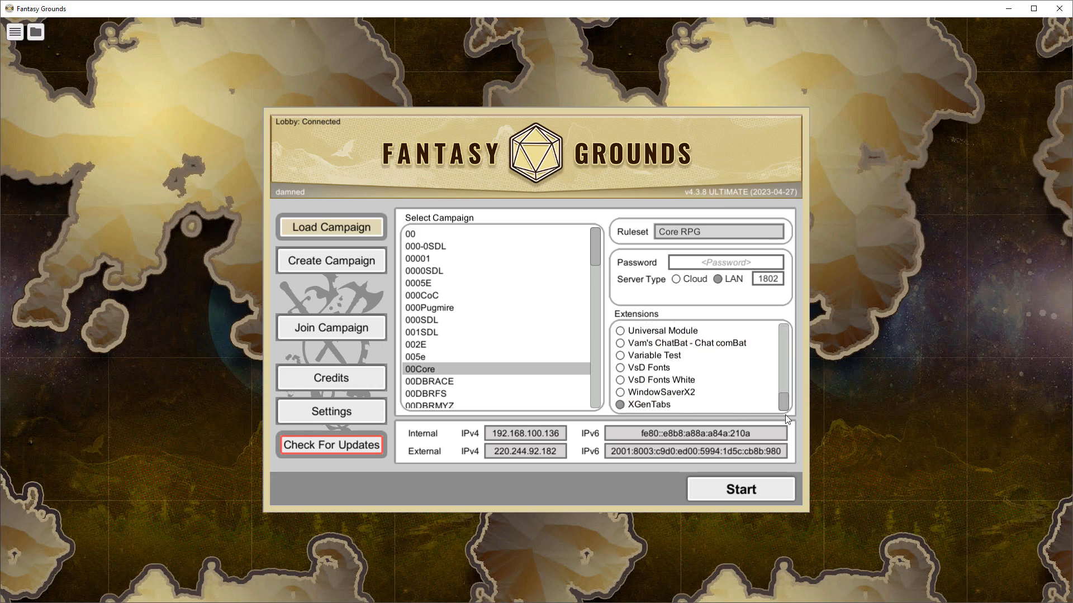
pyautogui.click(750, 491)
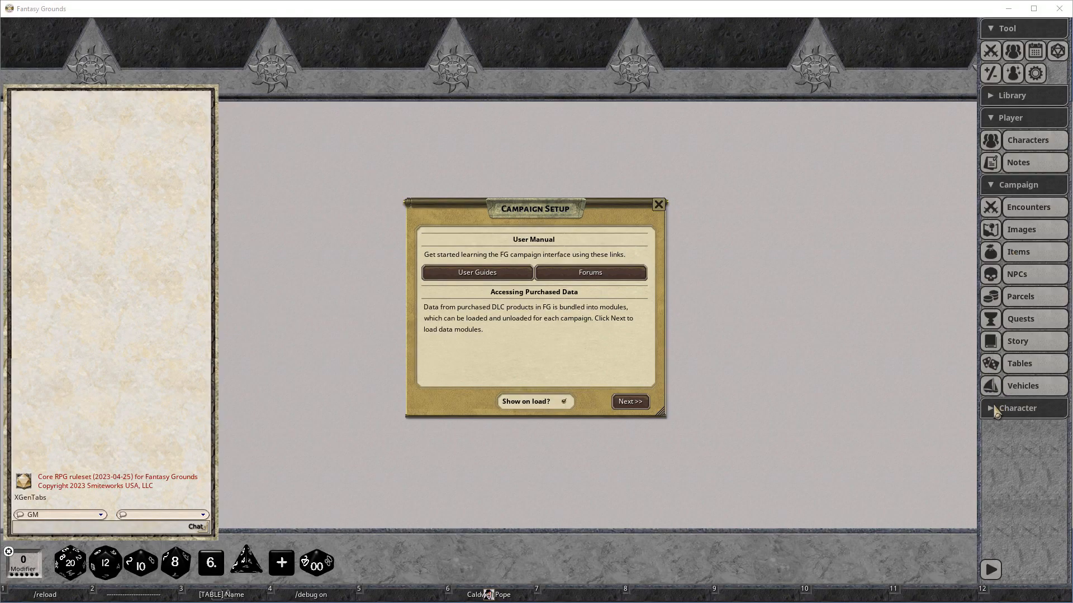
# Open the XGen record list from the Character category and create a new XGen record
pyautogui.click(996, 410)
pyautogui.click(1019, 435)
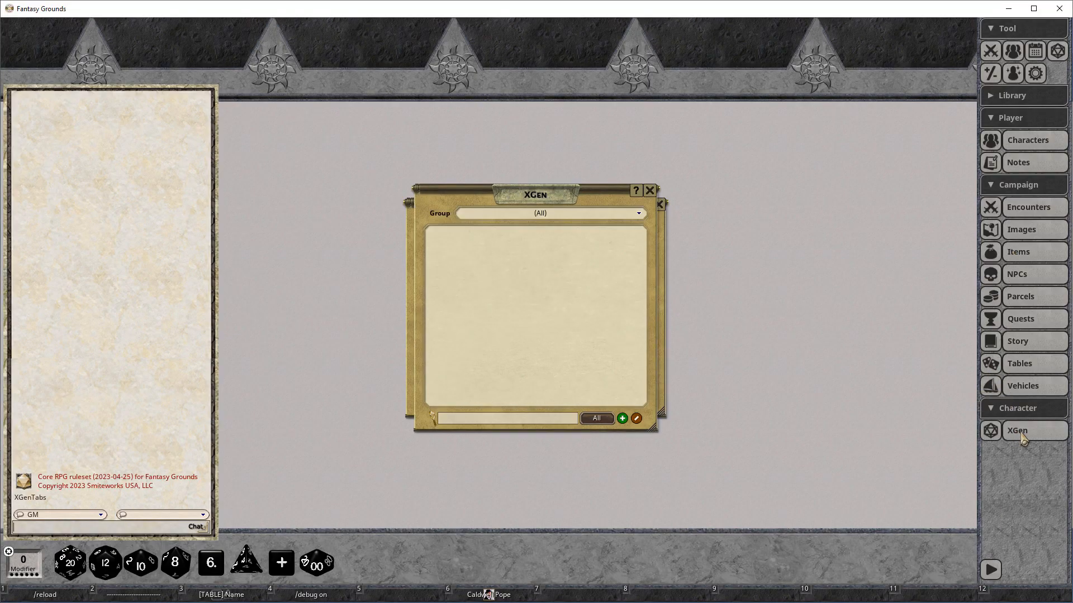
pyautogui.click(621, 419)
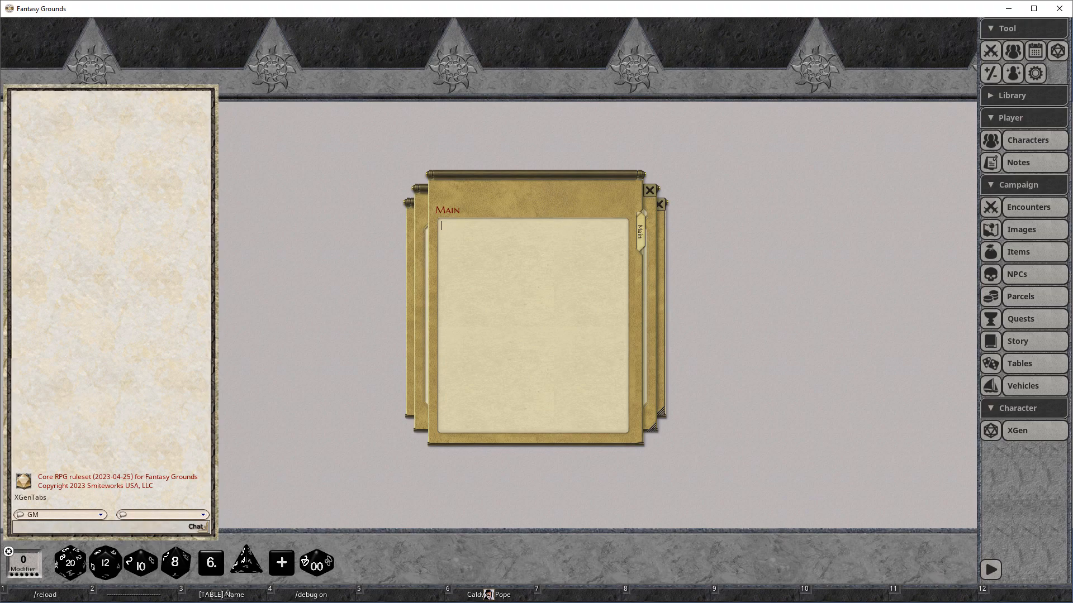
# Switch back to Ruleset Wizard, duplicate the x_main window and rename the copy x_stats
pyautogui.hotkey('alt', 'Tab')
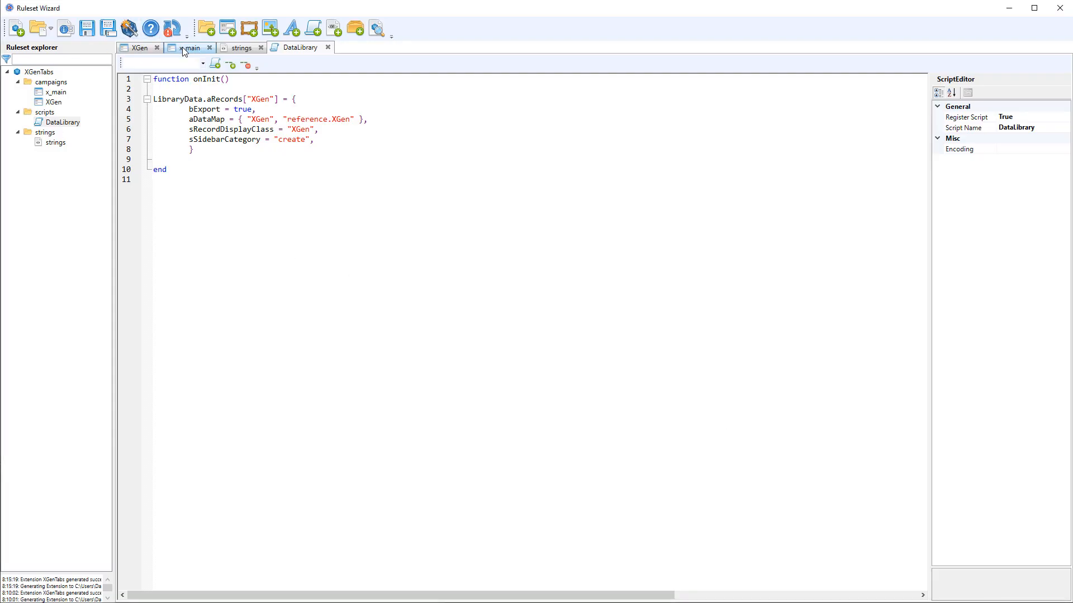
pyautogui.click(50, 95)
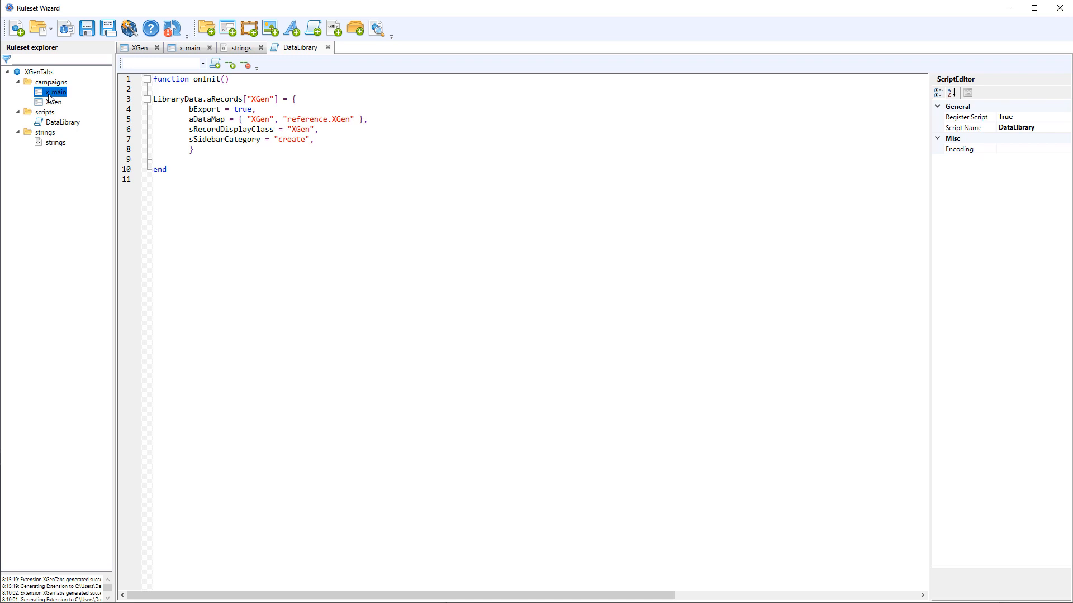
pyautogui.rightClick(49, 94)
pyautogui.click(86, 114)
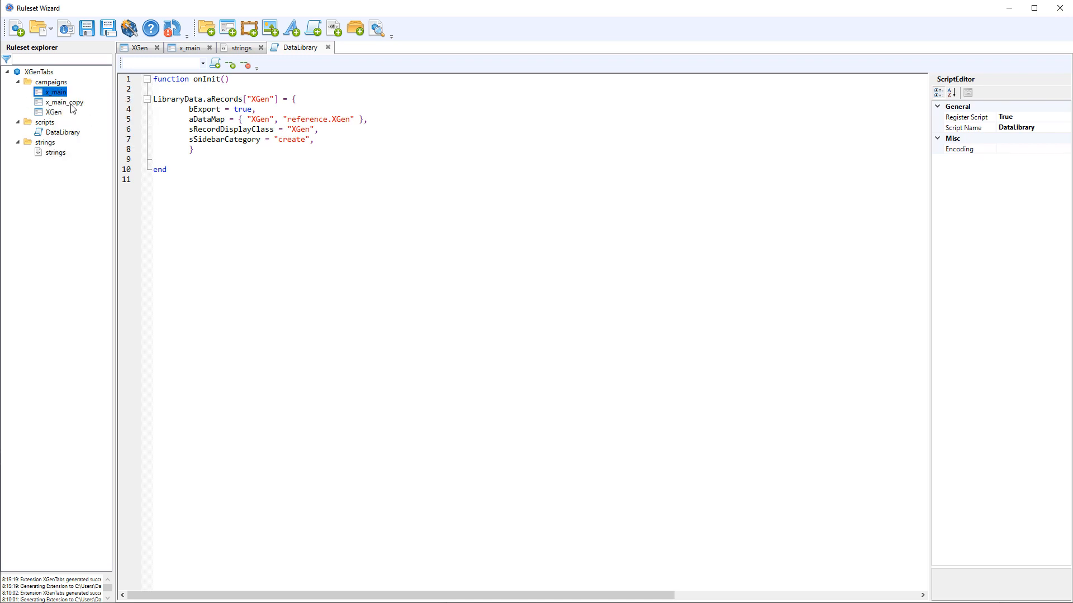
pyautogui.click(68, 106)
pyautogui.doubleClick(66, 106)
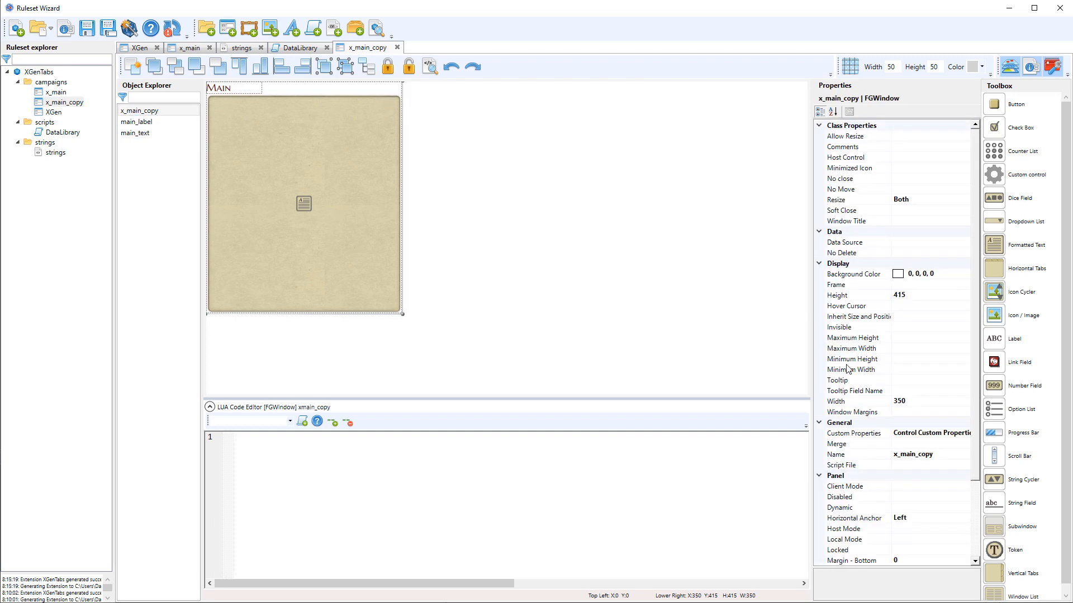
pyautogui.click(911, 455)
pyautogui.moveTo(902, 454); pyautogui.dragTo(957, 452)
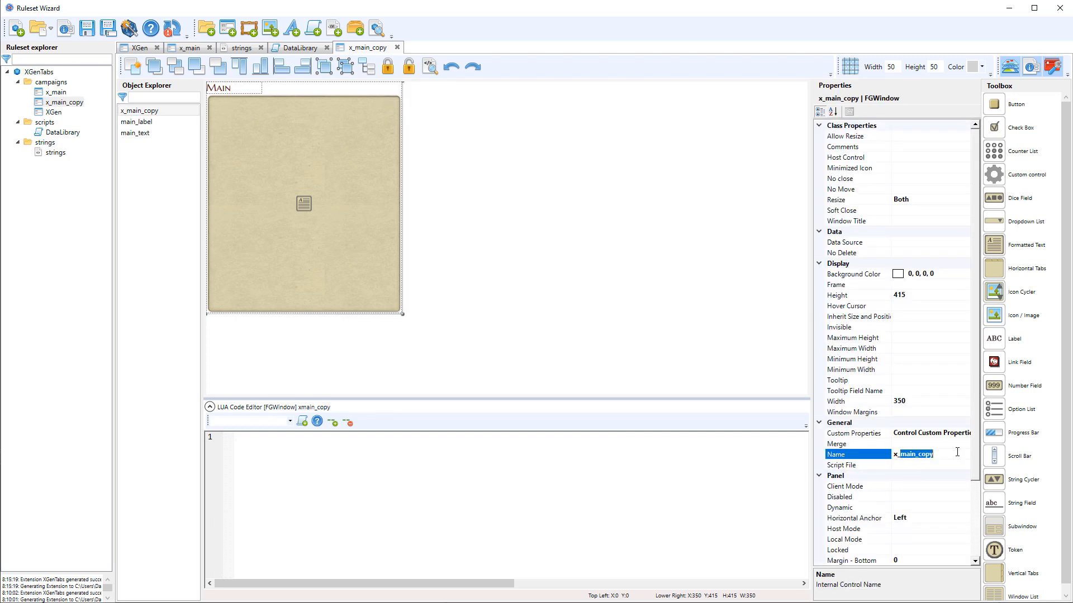
pyautogui.write('stats')
pyautogui.click(304, 90)
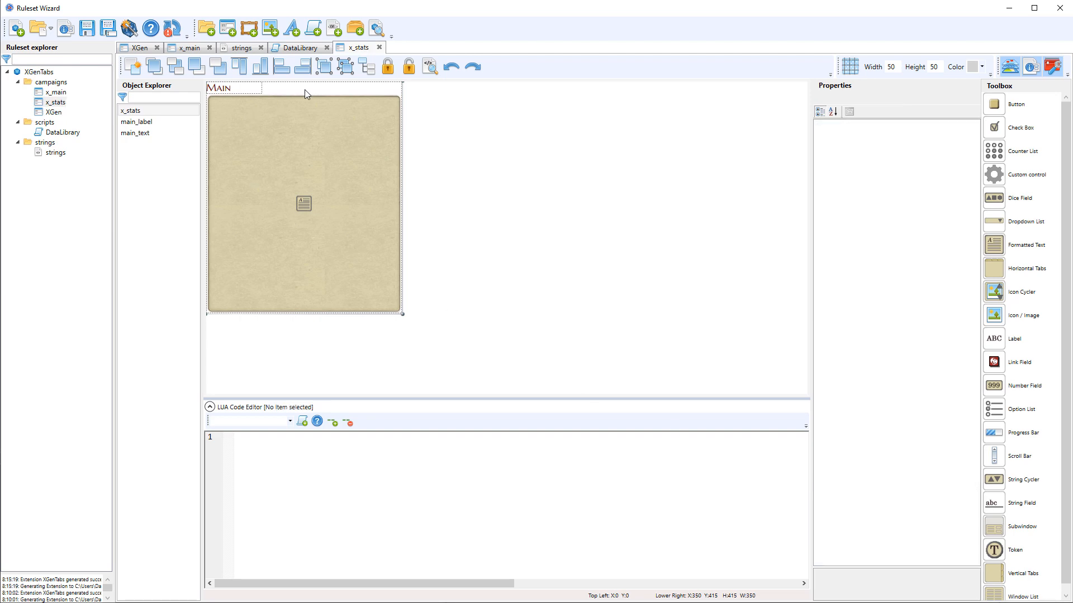
# Set the heading label's text to Stats in x_stats and delete the main_text formatted text control
pyautogui.click(248, 89)
pyautogui.click(936, 156)
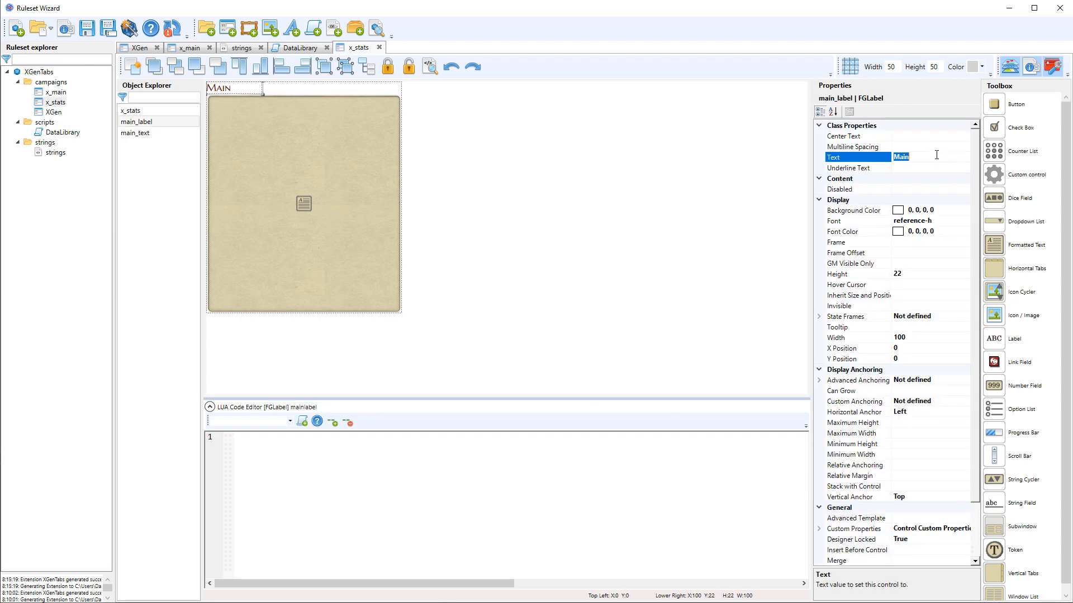
pyautogui.write('Stats')
pyautogui.click(468, 194)
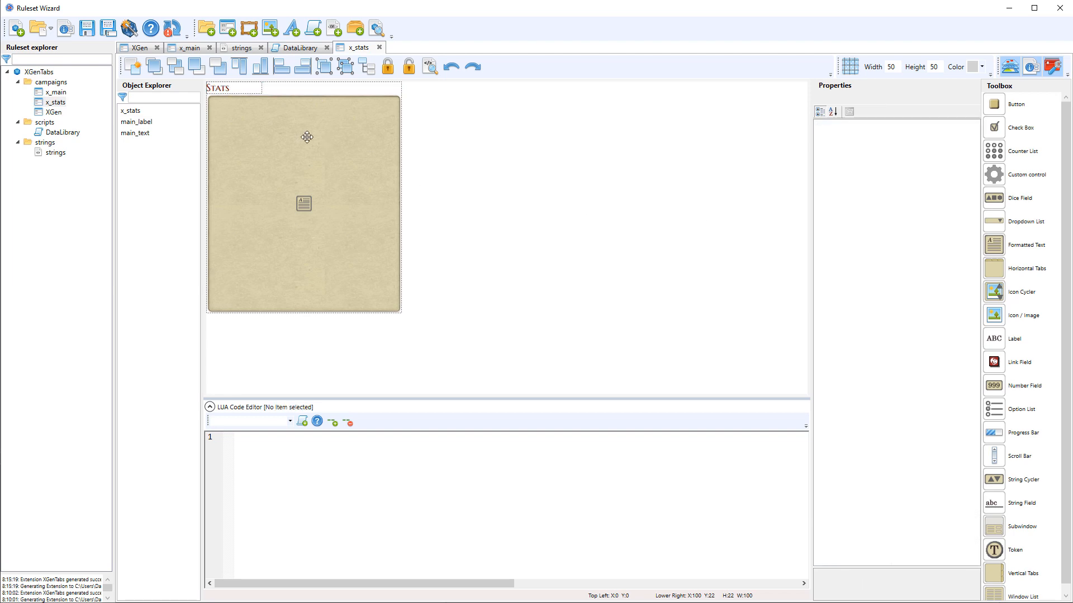
pyautogui.click(240, 121)
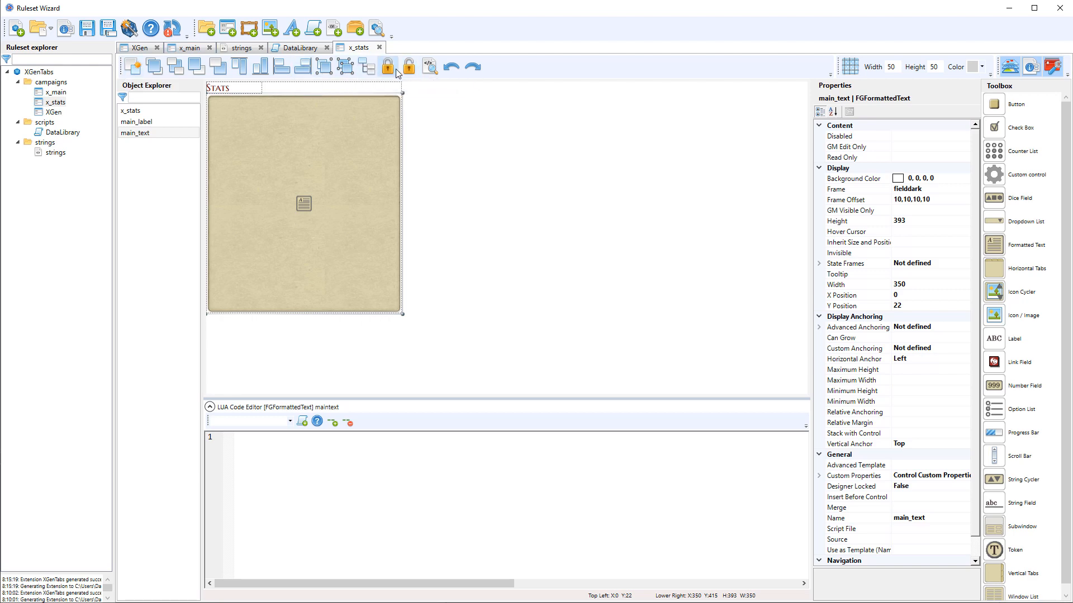
pyautogui.press('Delete')
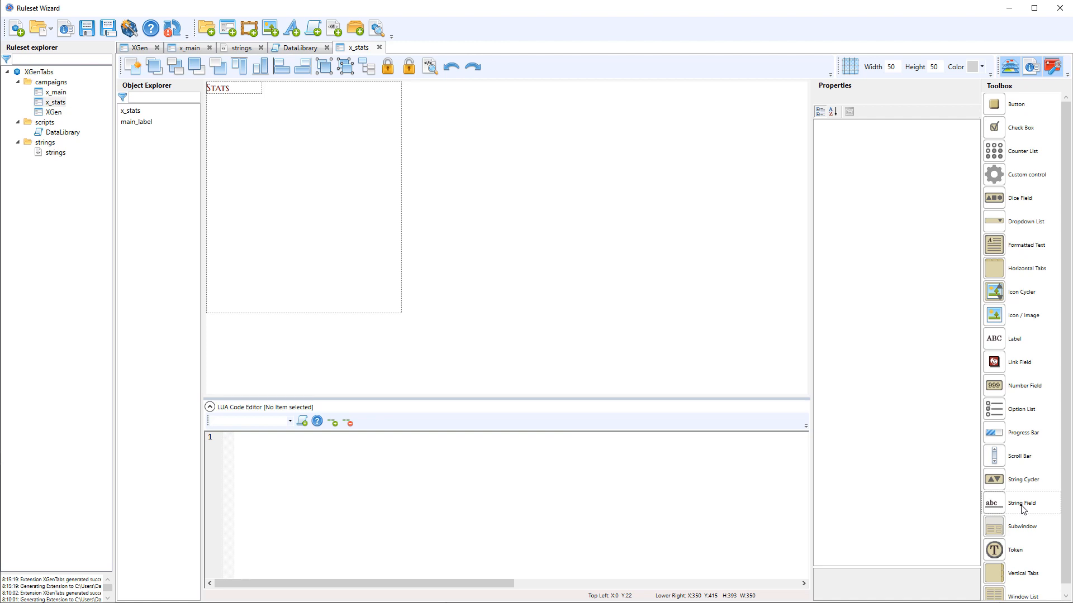
# Place a string field at X 0, Y 30 under the Stats label and a number field at X 158, Y 25 beside it
pyautogui.moveTo(1024, 510); pyautogui.dragTo(237, 105)
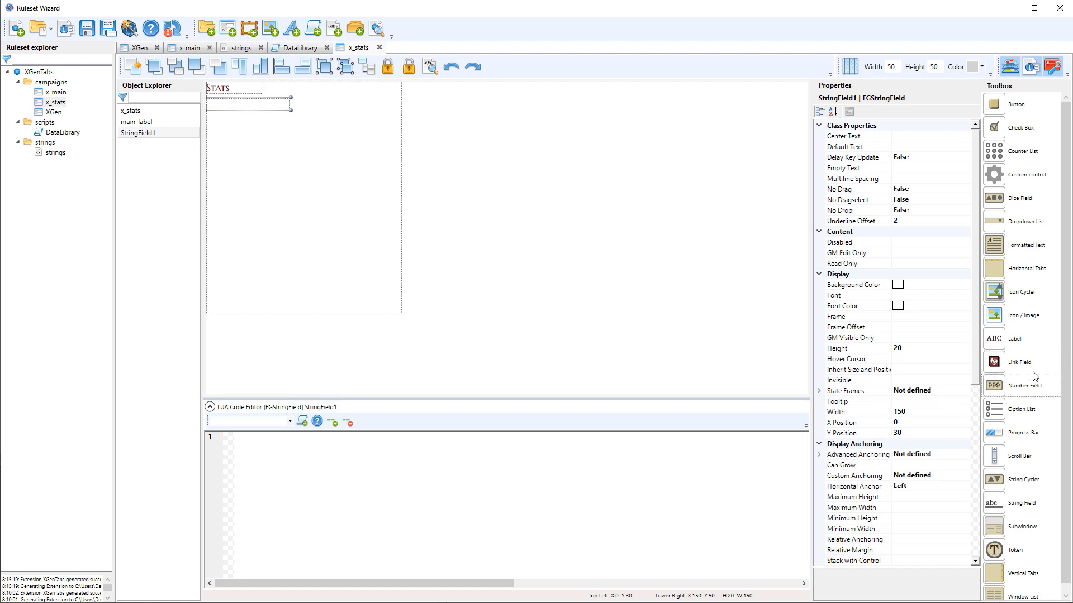
pyautogui.moveTo(1039, 387); pyautogui.dragTo(309, 104)
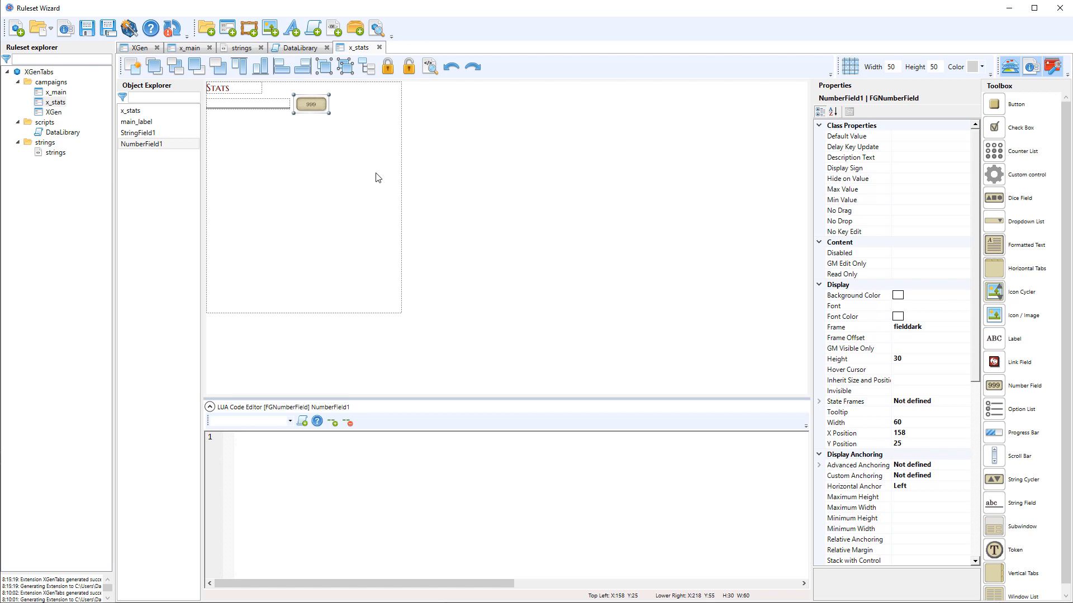
# Duplicate the string and number field pair directly below the original, with the number field at X 158, Y 55
pyautogui.moveTo(467, 137); pyautogui.dragTo(197, 92)
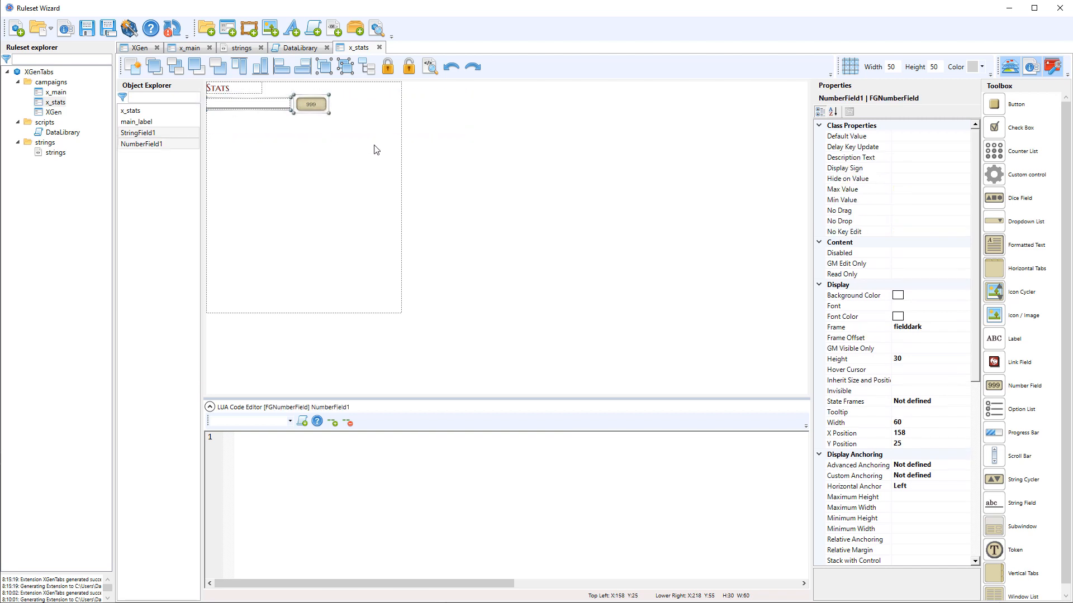
pyautogui.hotkey('ctrl', 'v')
pyautogui.press('Left')
pyautogui.press('Down')
pyautogui.press('Down')
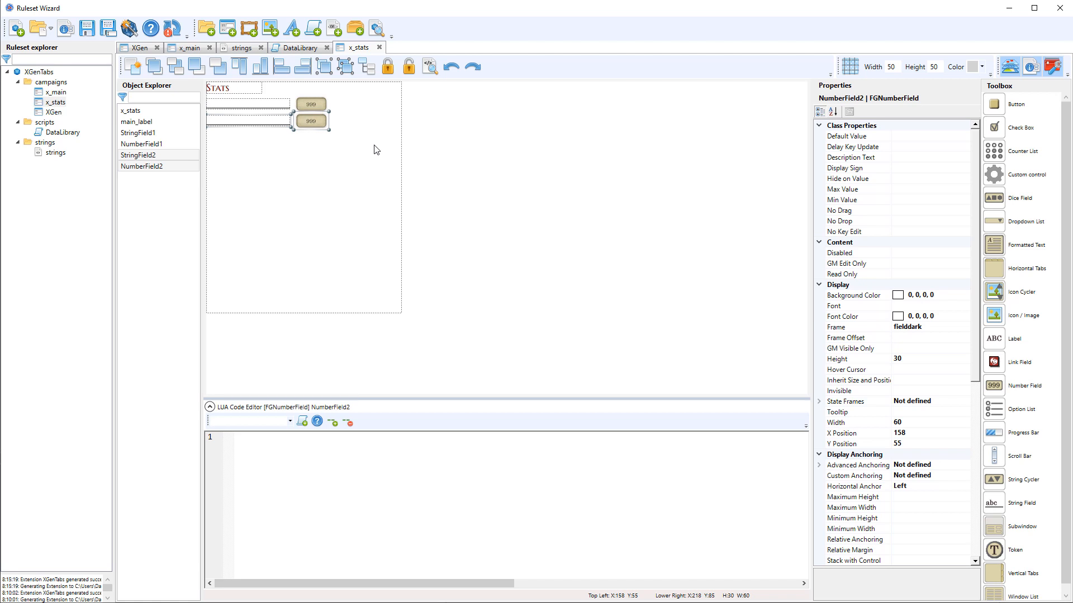
# Paste a third string and number field pair below the second, with its number field at X 158, Y 85
pyautogui.hotkey('ctrl', 'v')
pyautogui.press('Left')
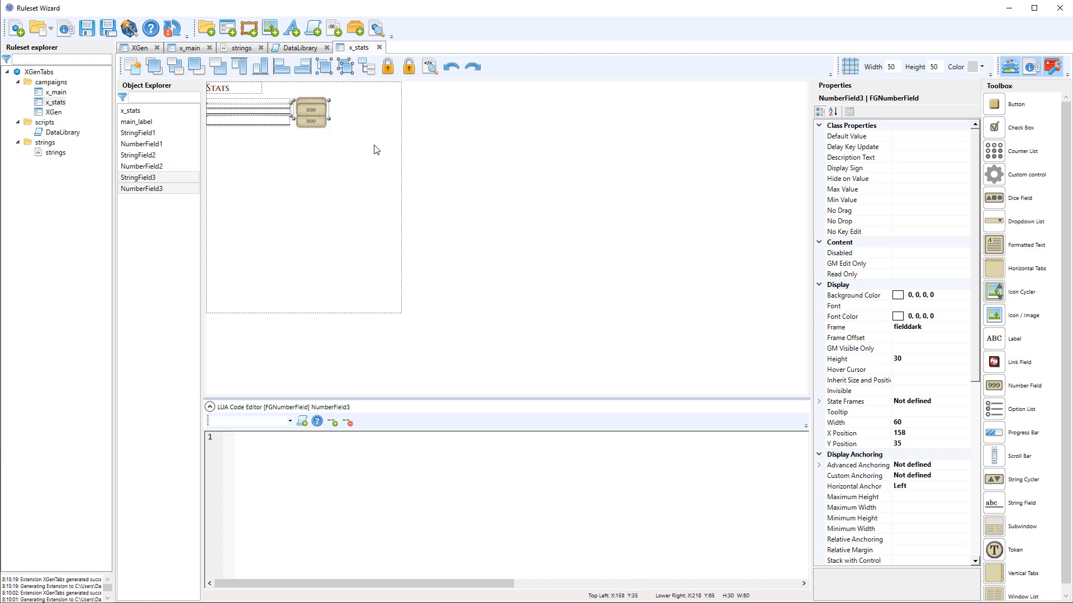
pyautogui.press('Down')
pyautogui.press('Down')
pyautogui.press('Down')
pyautogui.press('Down')
pyautogui.press('Down')
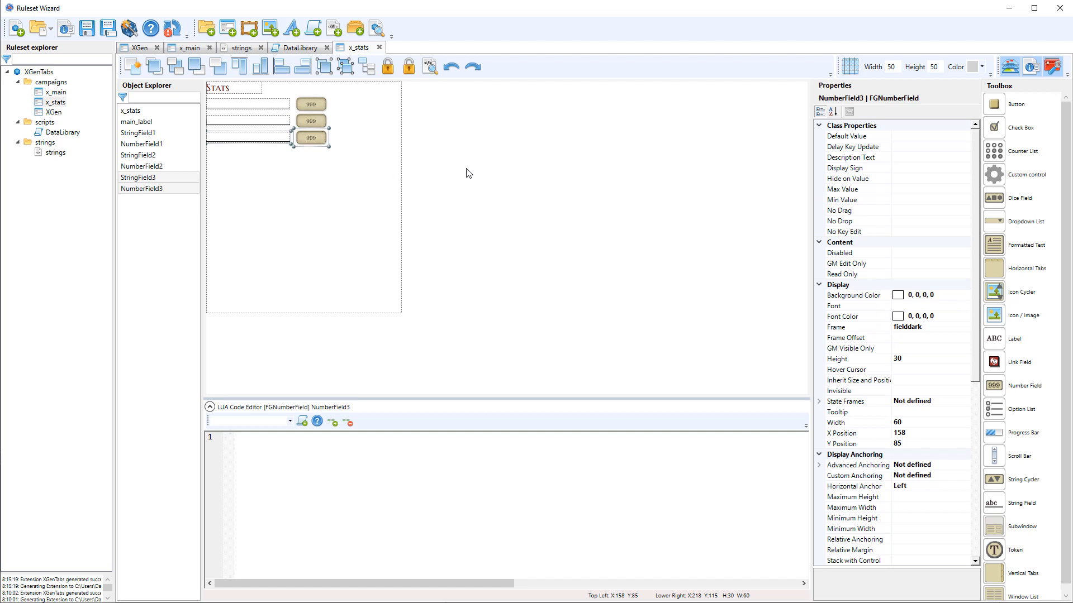
# Select all three string and number field pairs and lock them in the designer
pyautogui.moveTo(477, 182); pyautogui.dragTo(198, 96)
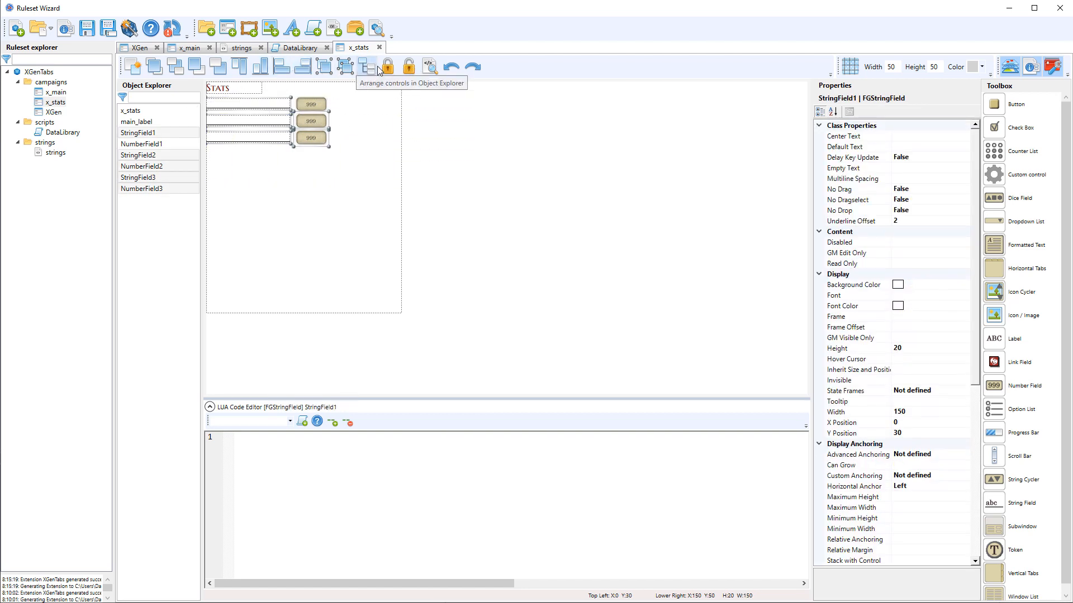
pyautogui.click(408, 160)
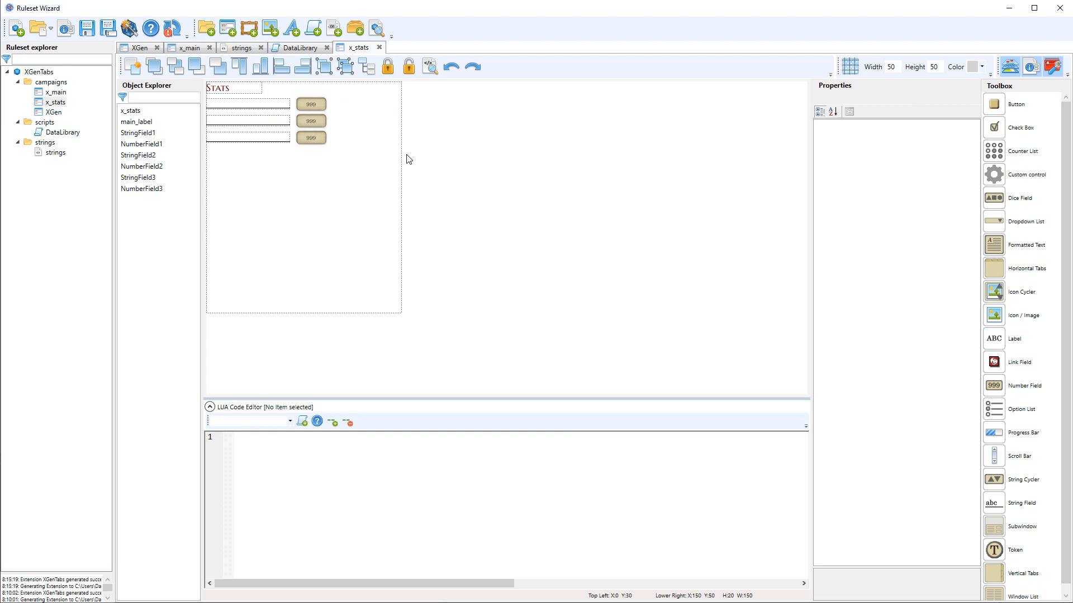
# Set the first string field's default text to Strength and its name to strength_label
pyautogui.click(276, 105)
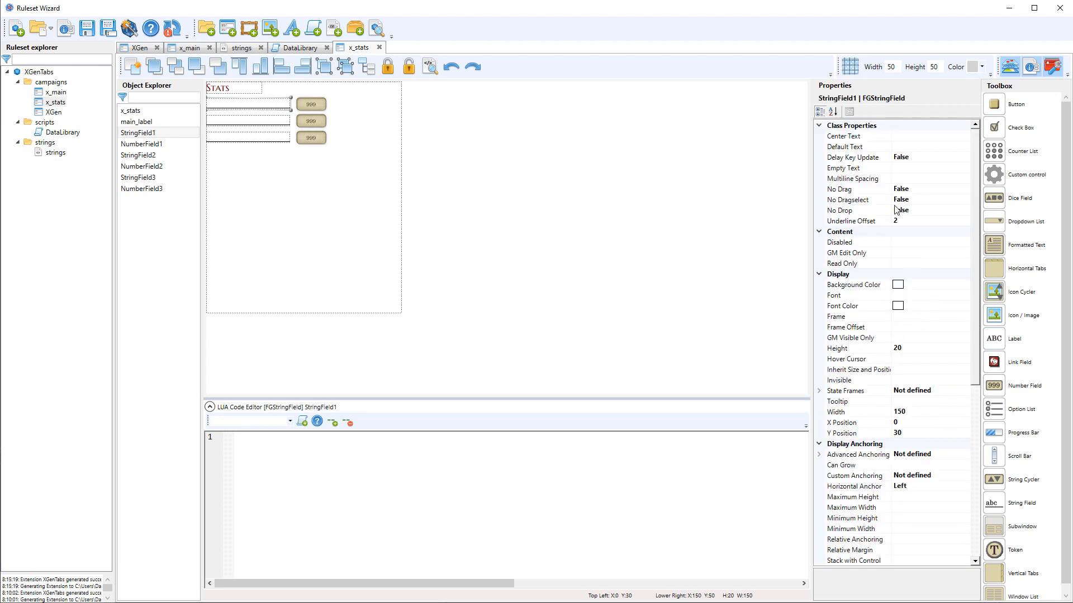
pyautogui.click(905, 147)
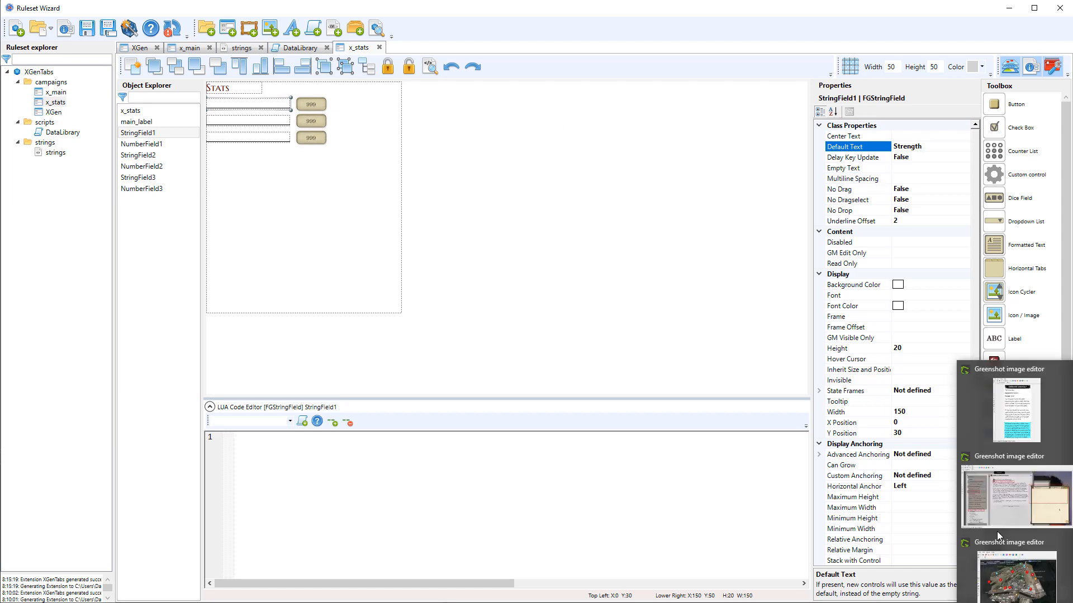
pyautogui.scroll(-4, 904, 514)
pyautogui.click(924, 518)
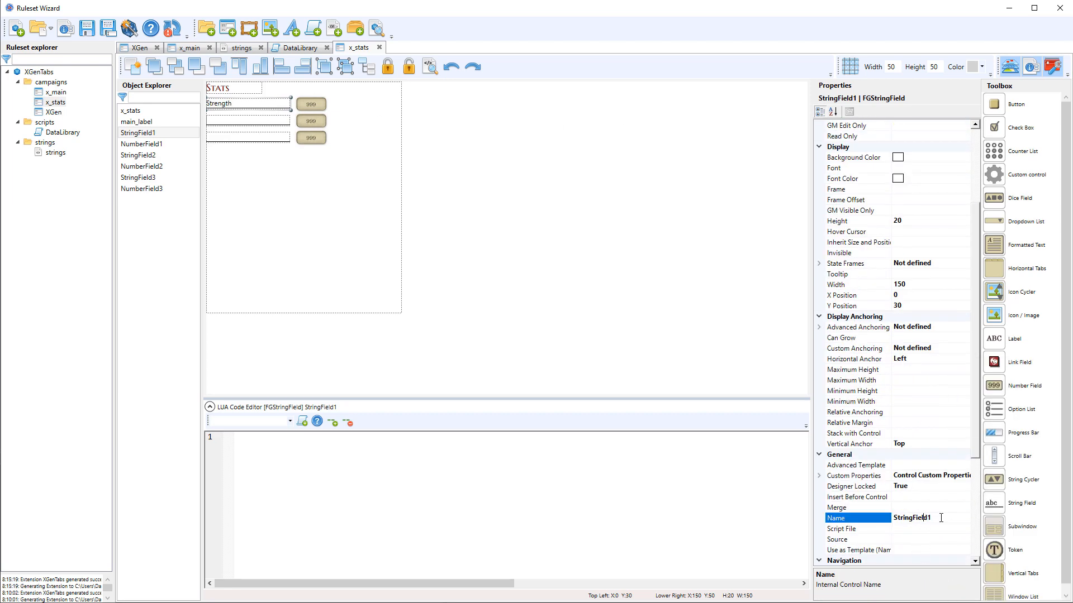
pyautogui.click(924, 518)
pyautogui.write('strength_lab')
# Rename the second string field as agility_label
pyautogui.click(259, 121)
pyautogui.scroll(-2, 920, 510)
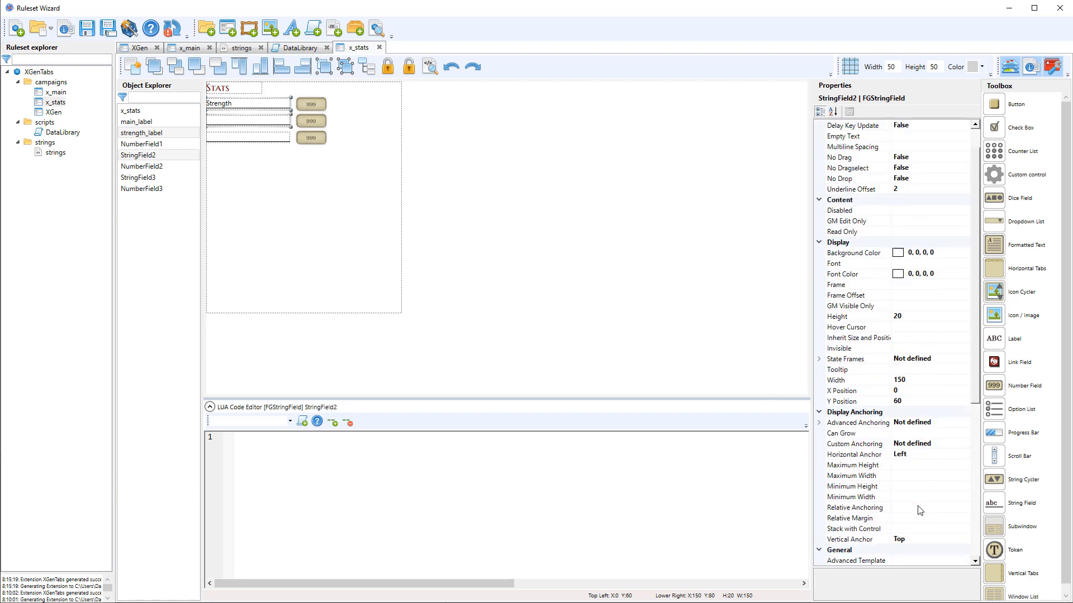
pyautogui.scroll(-2, 920, 511)
pyautogui.click(939, 550)
pyautogui.doubleClick(911, 549)
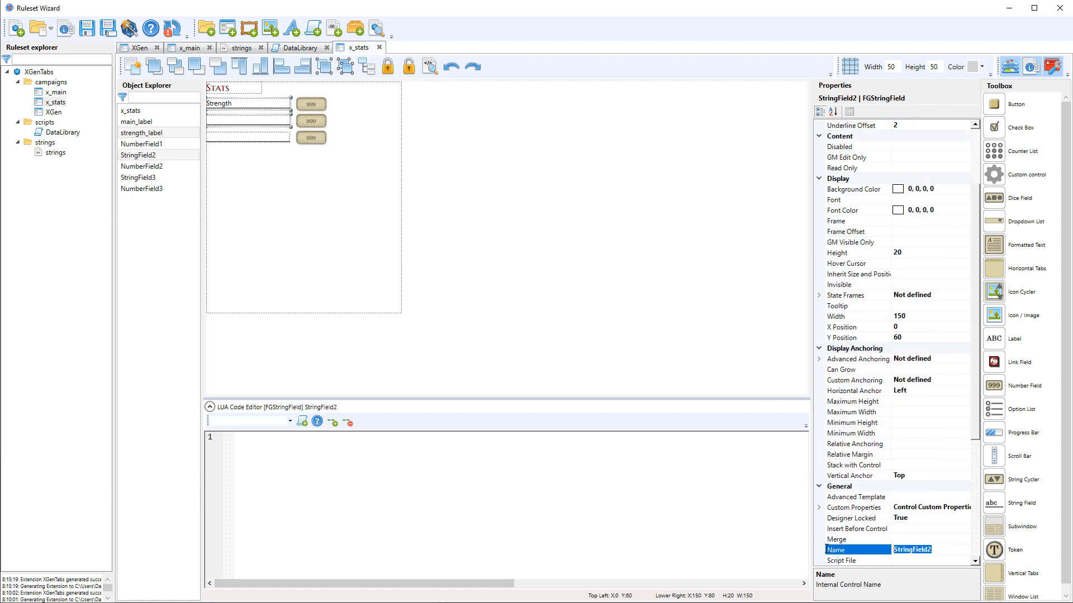
pyautogui.write('agility_label')
pyautogui.press('Return')
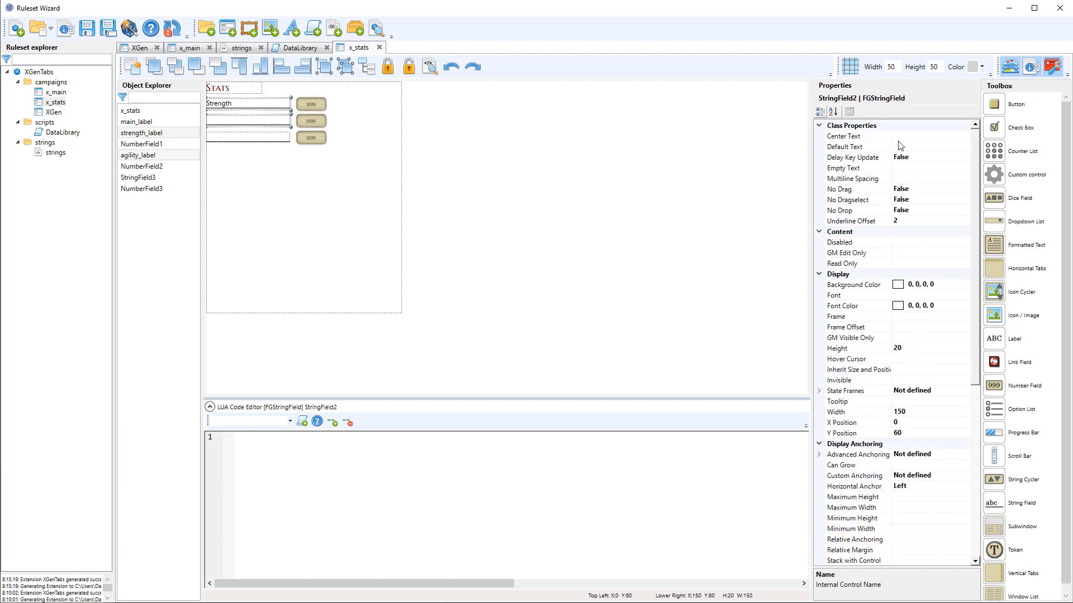
# Set the second string field's default text to Agility and the third string field's default text to Mind
pyautogui.click(898, 148)
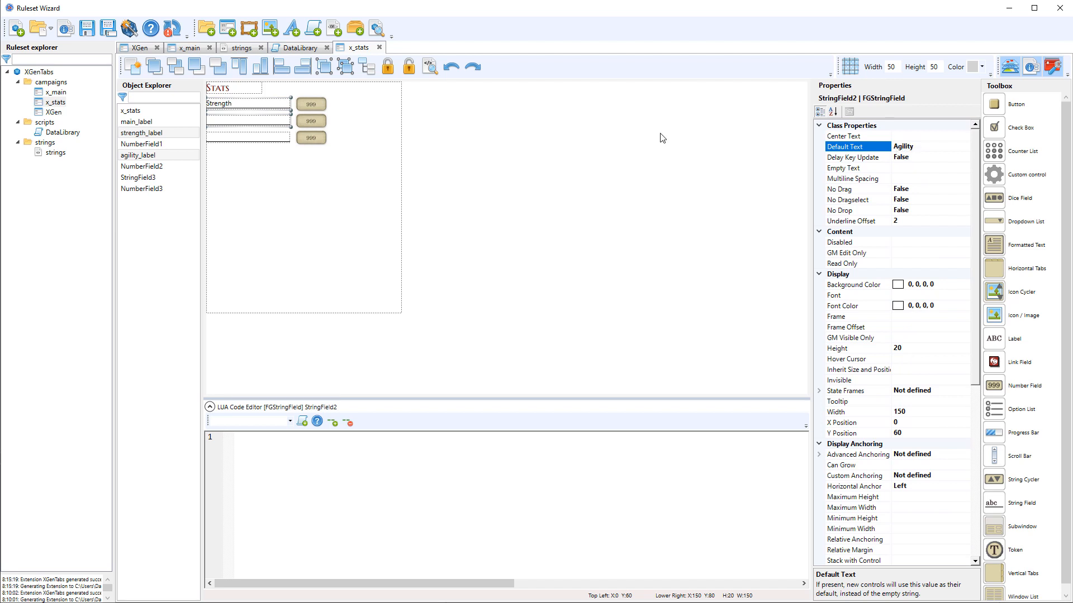
pyautogui.click(297, 156)
pyautogui.click(140, 177)
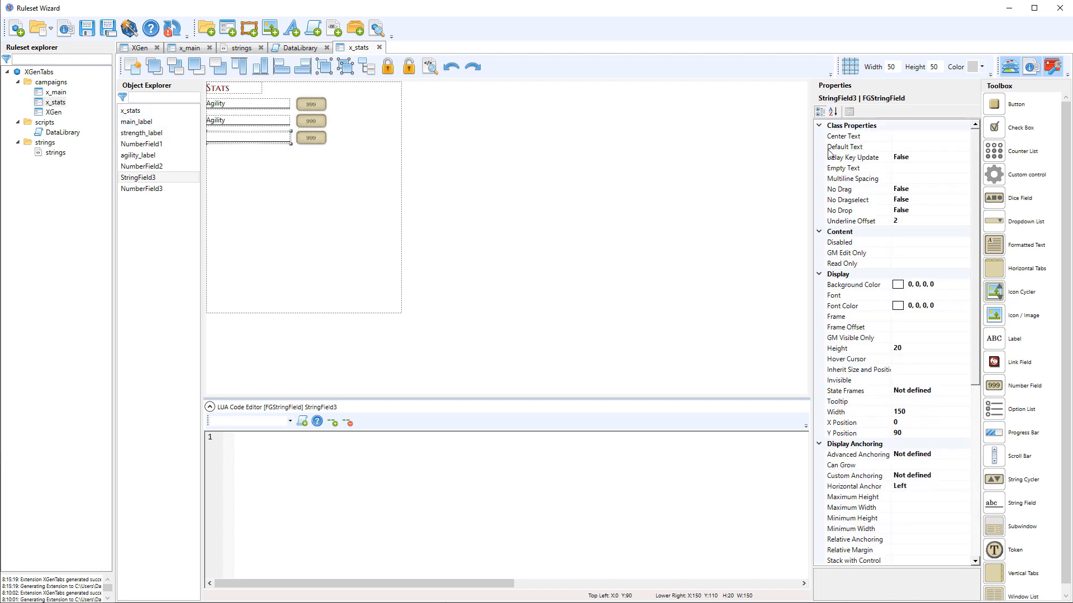
pyautogui.click(924, 149)
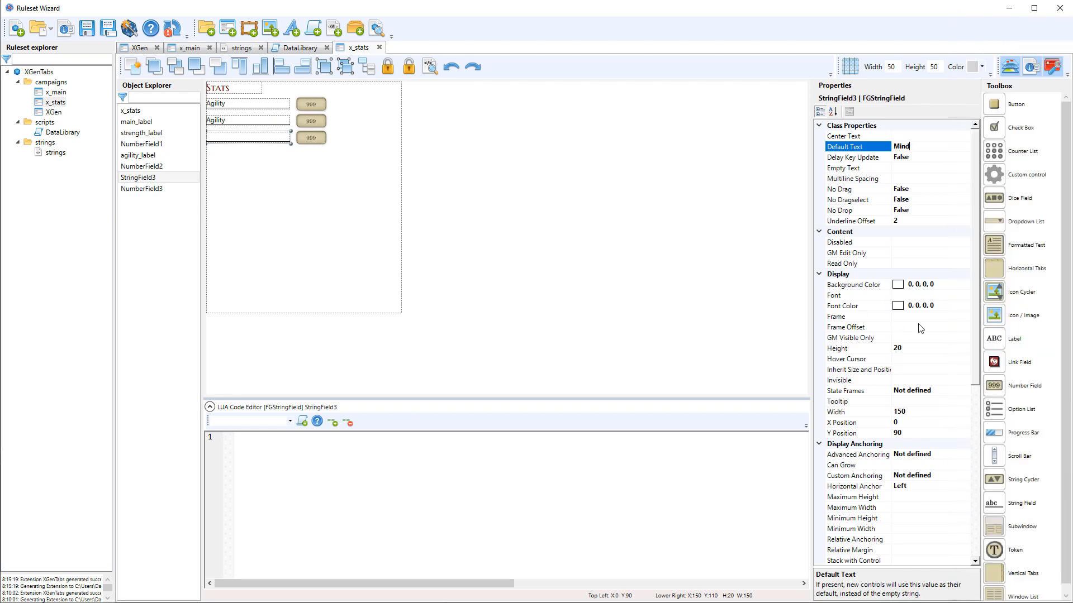
pyautogui.press('Return')
# Rename the third string field as mind_label
pyautogui.scroll(-9, 938, 335)
pyautogui.click(949, 348)
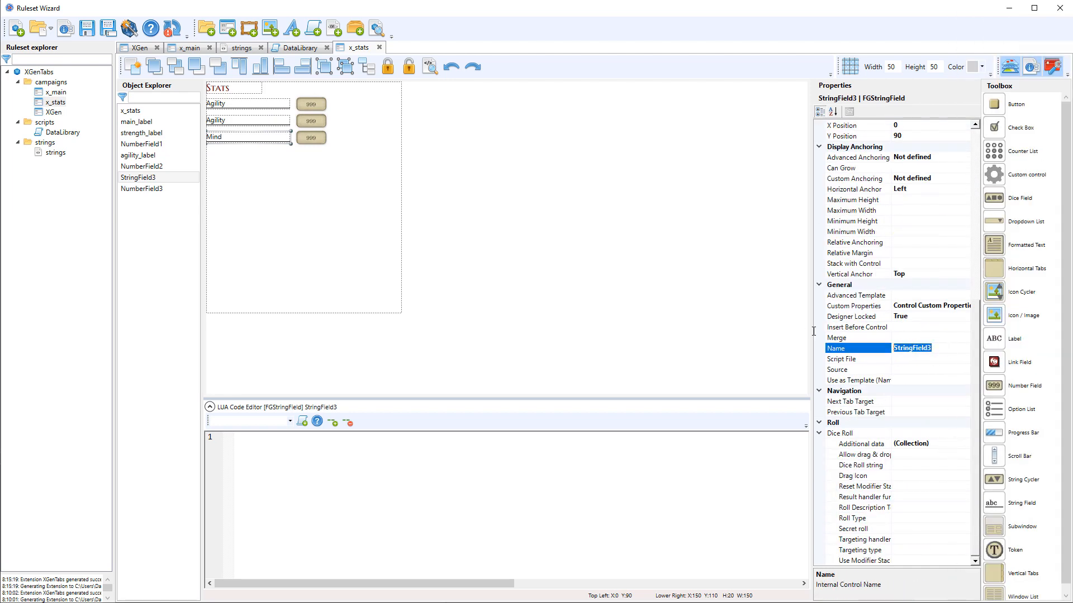
pyautogui.write('mind_label')
pyautogui.click(347, 204)
# Rename the number field beside the Mind label as mind
pyautogui.click(318, 140)
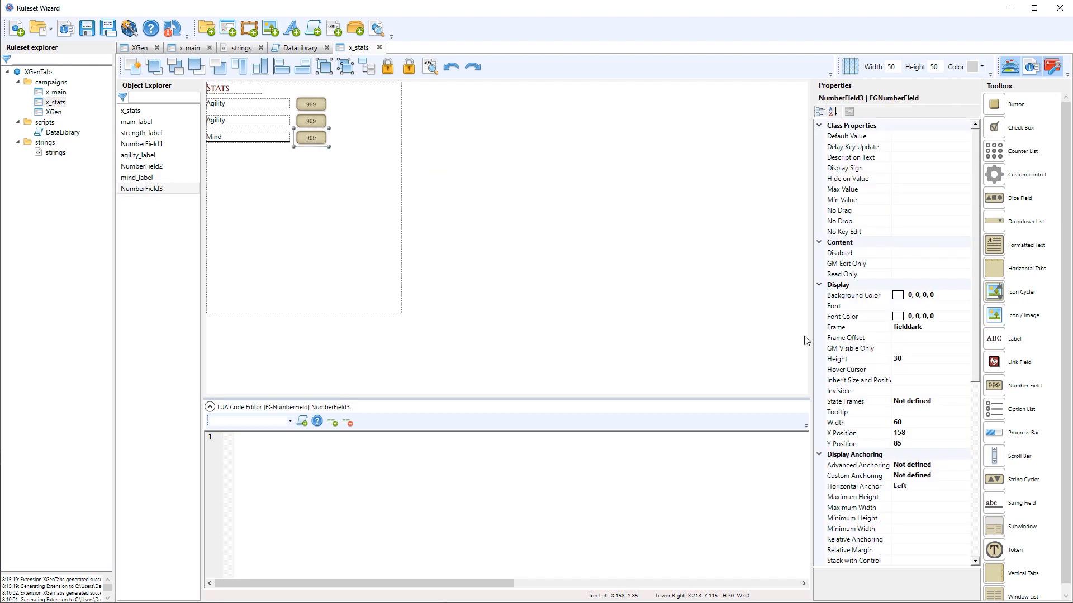
pyautogui.scroll(-7, 913, 495)
pyautogui.click(935, 424)
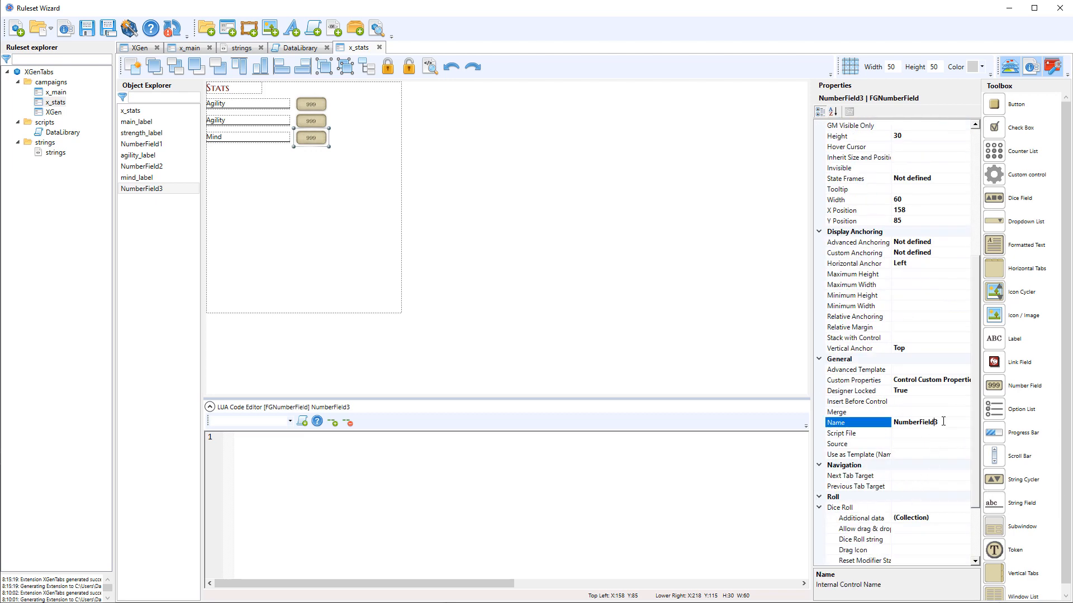
pyautogui.write('mind')
# Rename the number field in the second row as agility
pyautogui.click(311, 121)
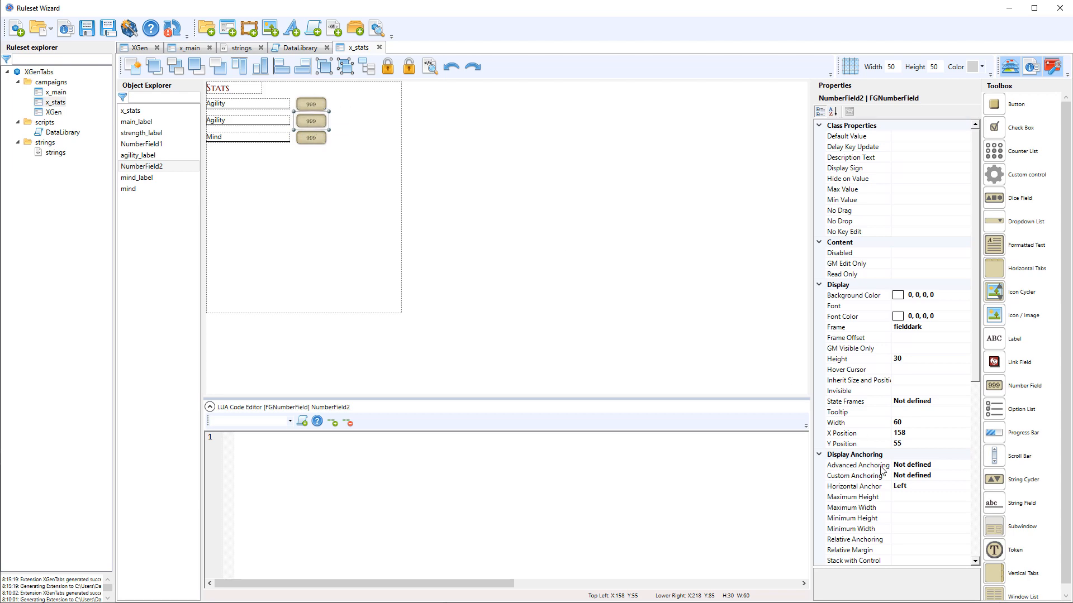
pyautogui.scroll(-1, 954, 513)
pyautogui.click(946, 454)
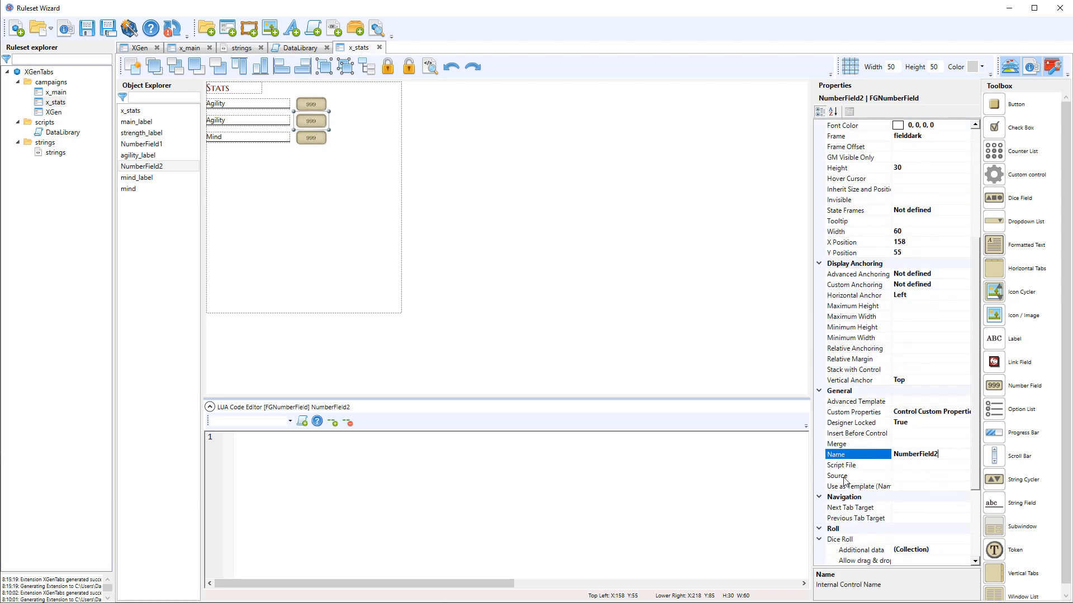
pyautogui.click(946, 454)
pyautogui.write('agility')
# Rename the number field in the first row as strength
pyautogui.moveTo(369, 120); pyautogui.dragTo(284, 92)
pyautogui.scroll(-4, 946, 511)
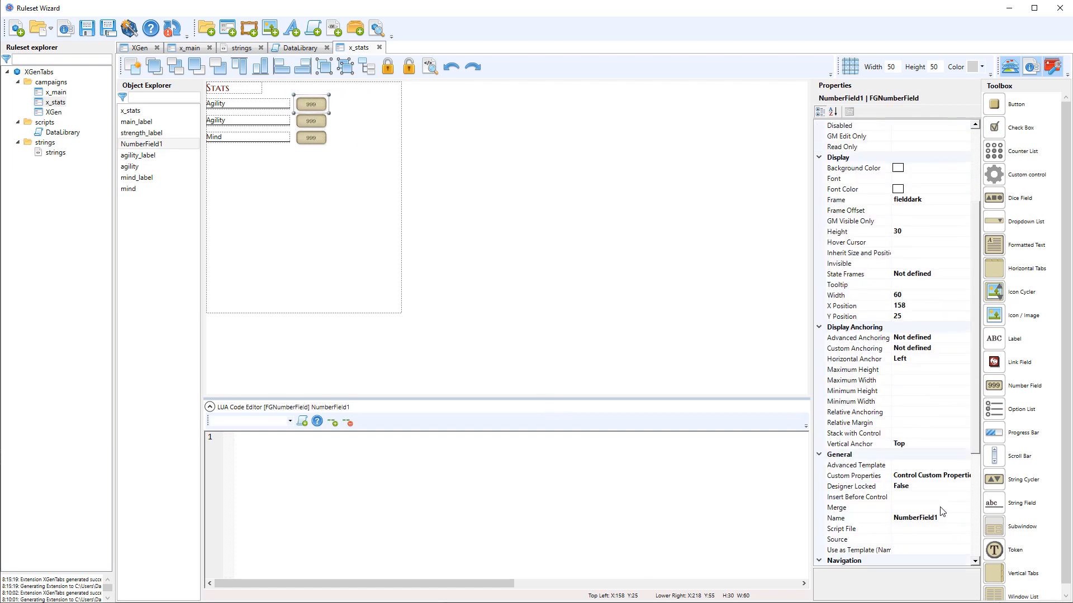
pyautogui.click(938, 520)
pyautogui.moveTo(939, 520); pyautogui.dragTo(826, 514)
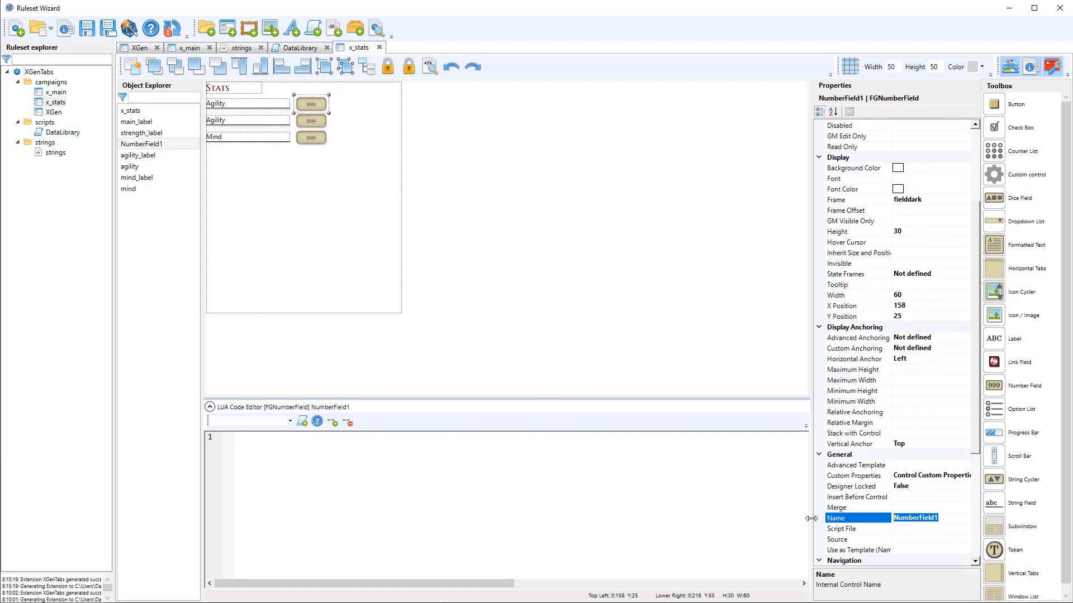
pyautogui.write('strength')
pyautogui.click(461, 166)
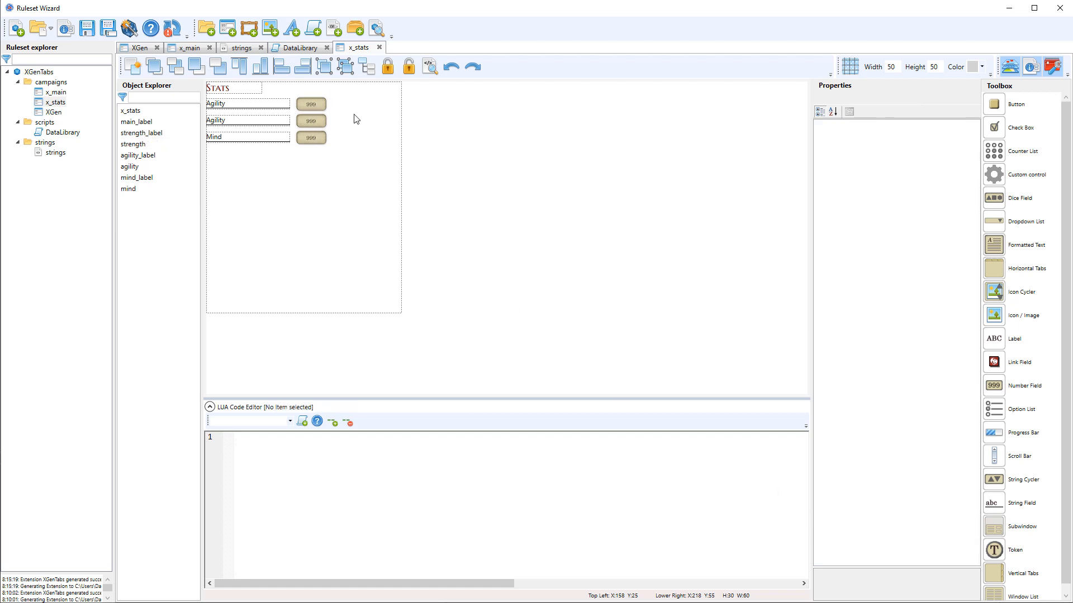
# Set the strength number field's Dice Roll string to (self)d6 and copy that string for reuse
pyautogui.click(297, 100)
pyautogui.scroll(-1, 943, 458)
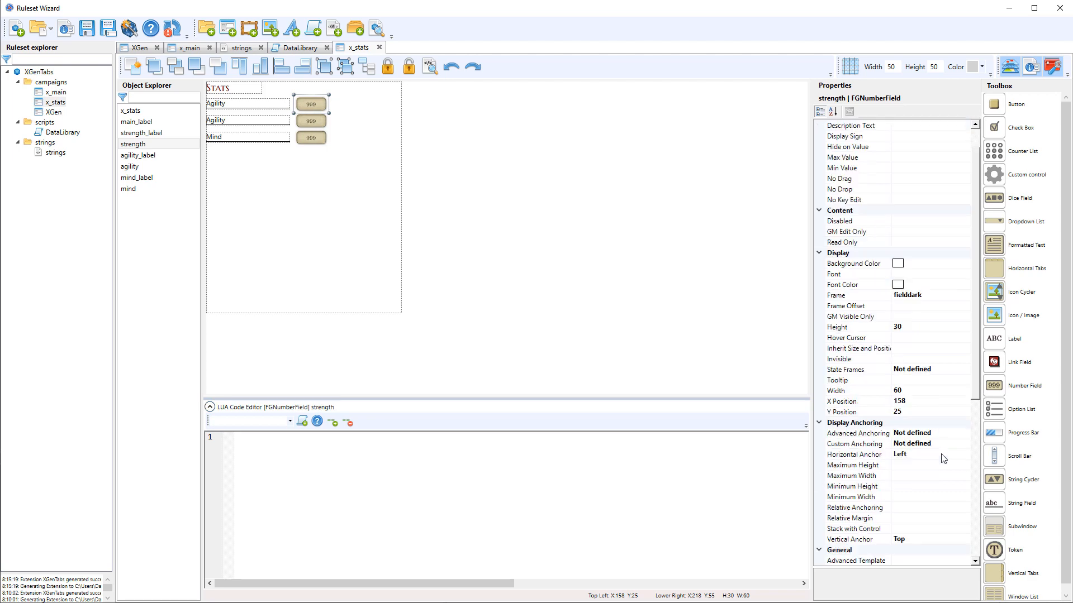
pyautogui.scroll(-9, 943, 458)
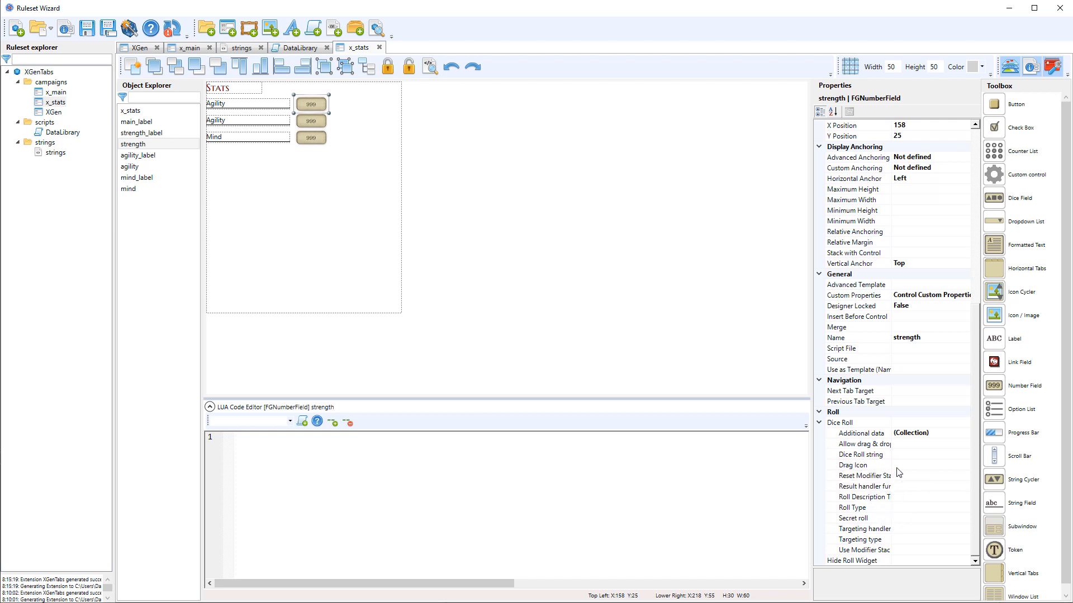
pyautogui.click(911, 454)
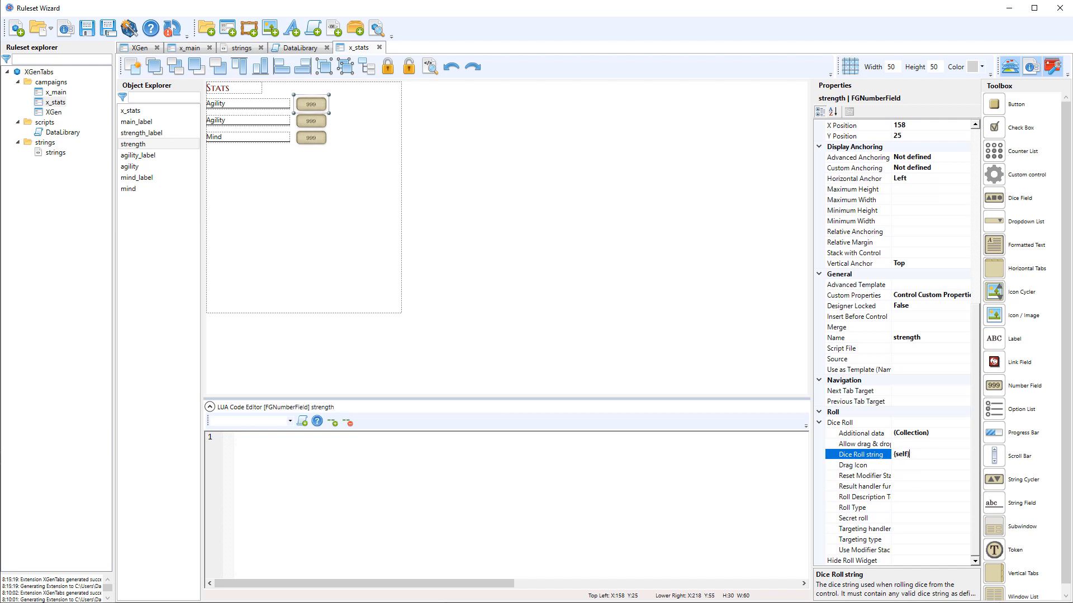
pyautogui.press('Return')
pyautogui.hotkey('ctrl', 'c')
# Set the agility number field's Dice Roll string to (self)d6
pyautogui.moveTo(411, 142); pyautogui.dragTo(289, 110)
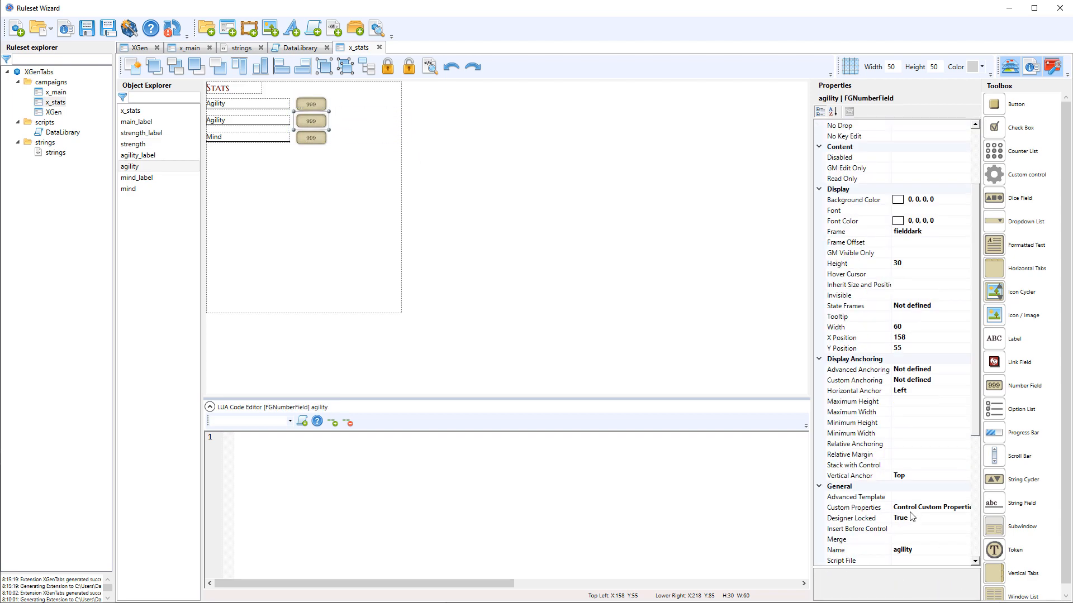
pyautogui.scroll(-9, 914, 520)
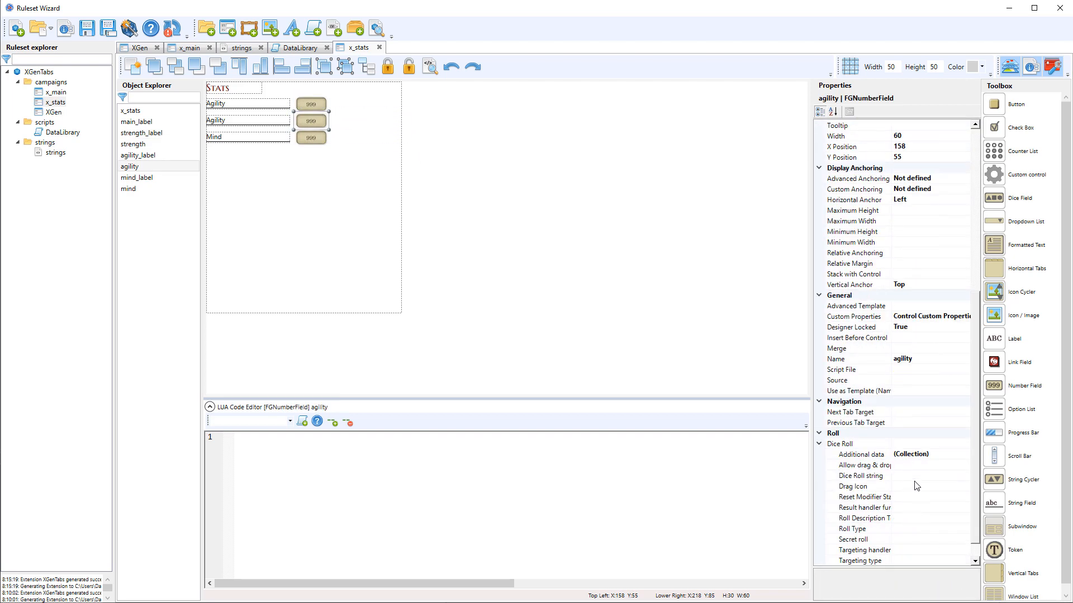
pyautogui.click(918, 478)
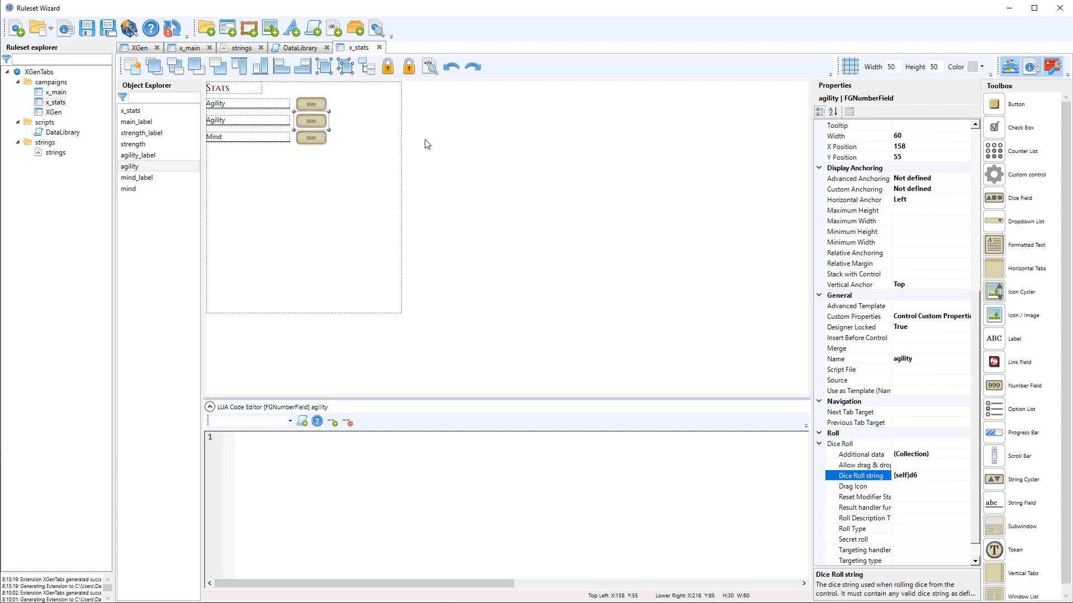
# Set the mind number field's Dice Roll string to (self)d6
pyautogui.moveTo(434, 160); pyautogui.dragTo(263, 116)
pyautogui.scroll(-10, 944, 480)
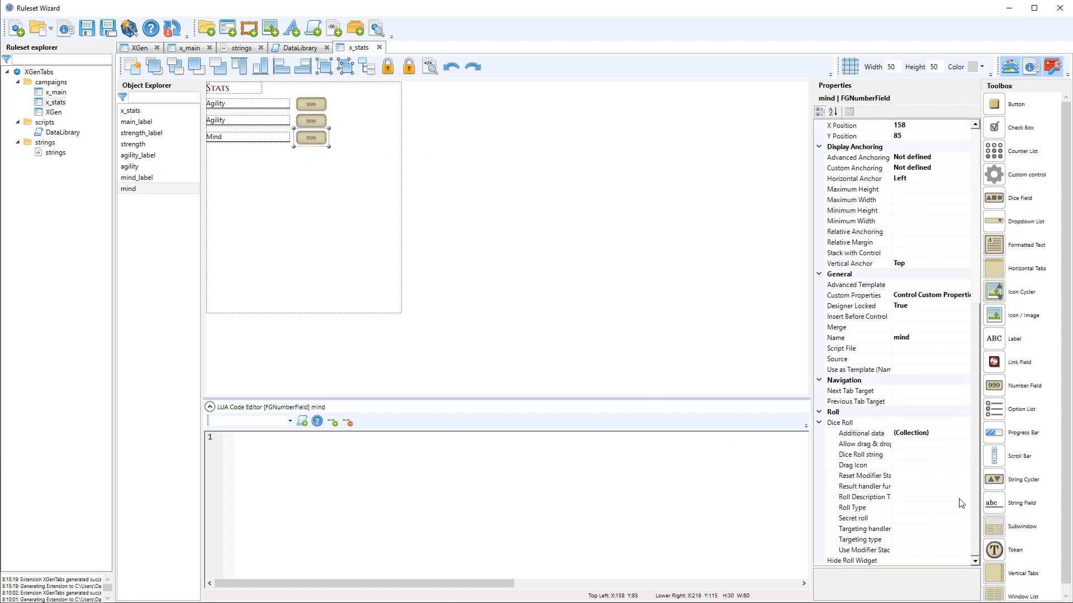
pyautogui.click(918, 454)
pyautogui.hotkey('ctrl', 'v')
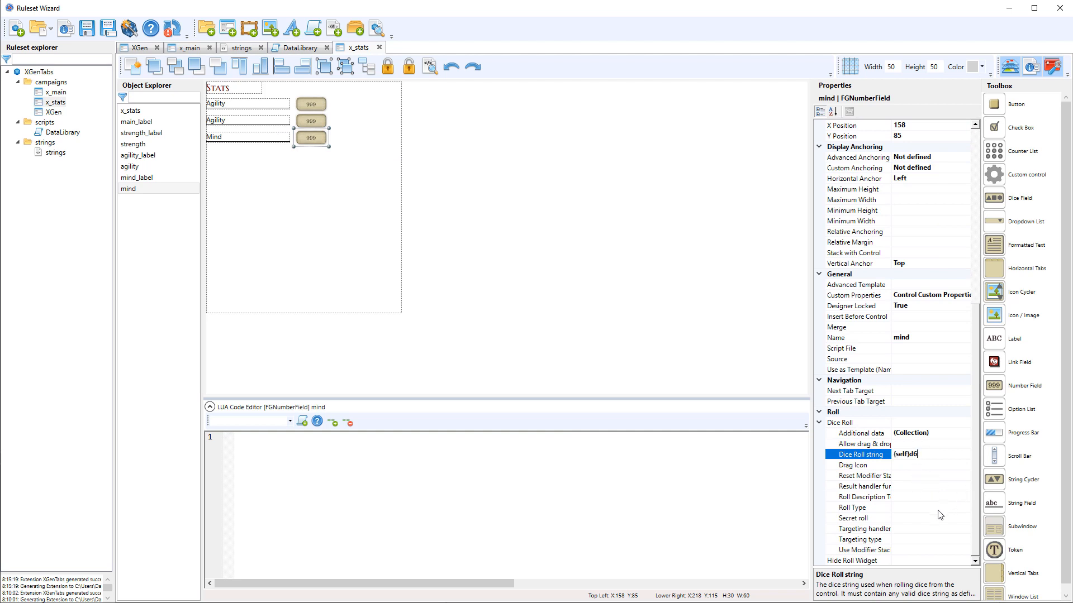
pyautogui.click(562, 247)
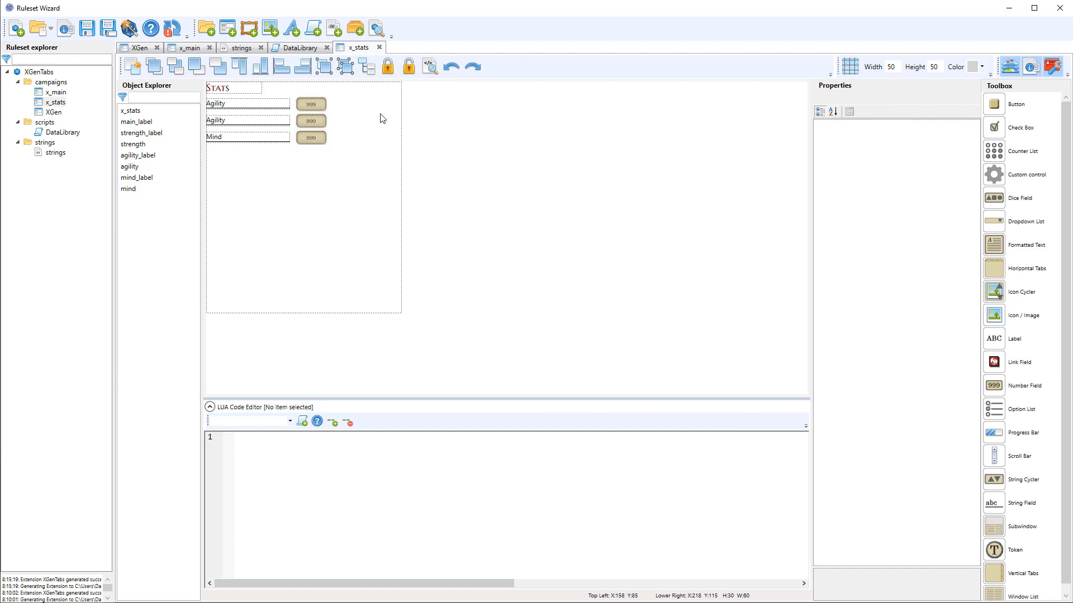
# Switch to File Explorer and check the available tab icon names in CoreRPG's graphics/tabs folder, then return to Ruleset Wizard
pyautogui.click(129, 111)
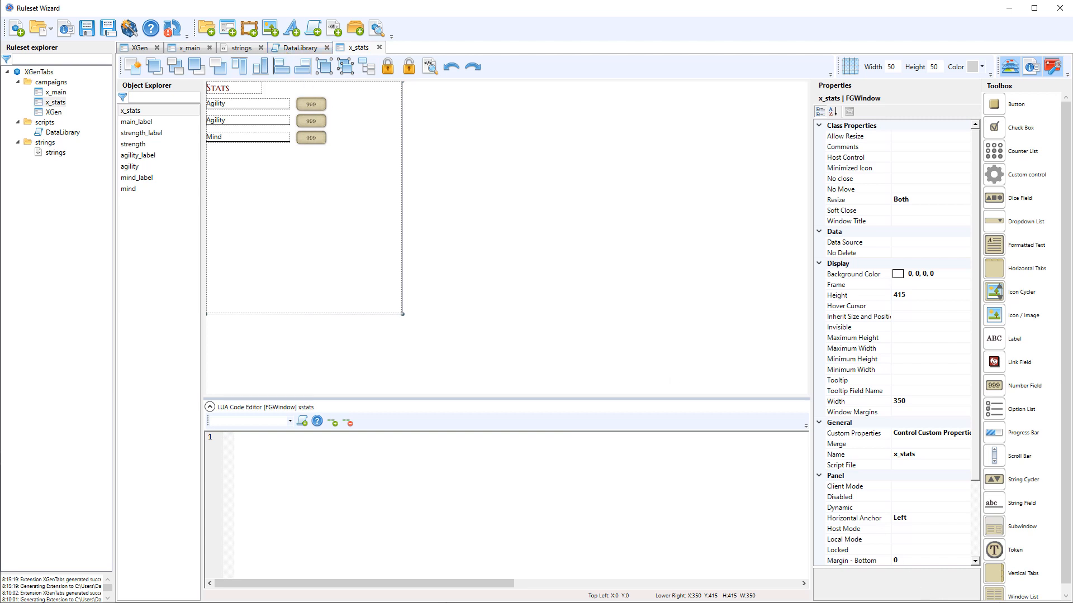
pyautogui.hotkey('alt', 'Tab')
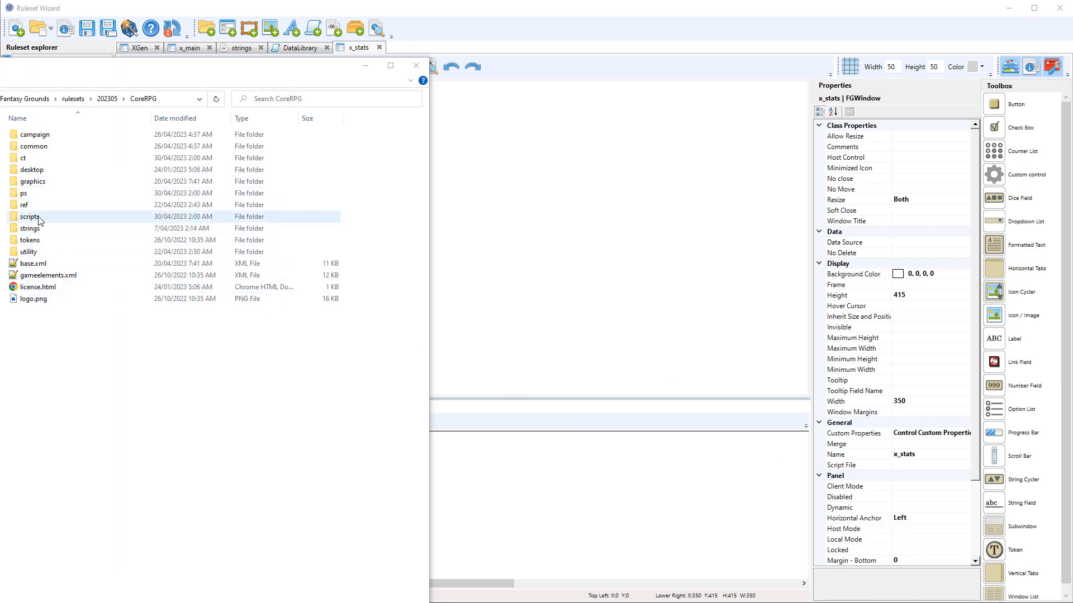
pyautogui.doubleClick(34, 181)
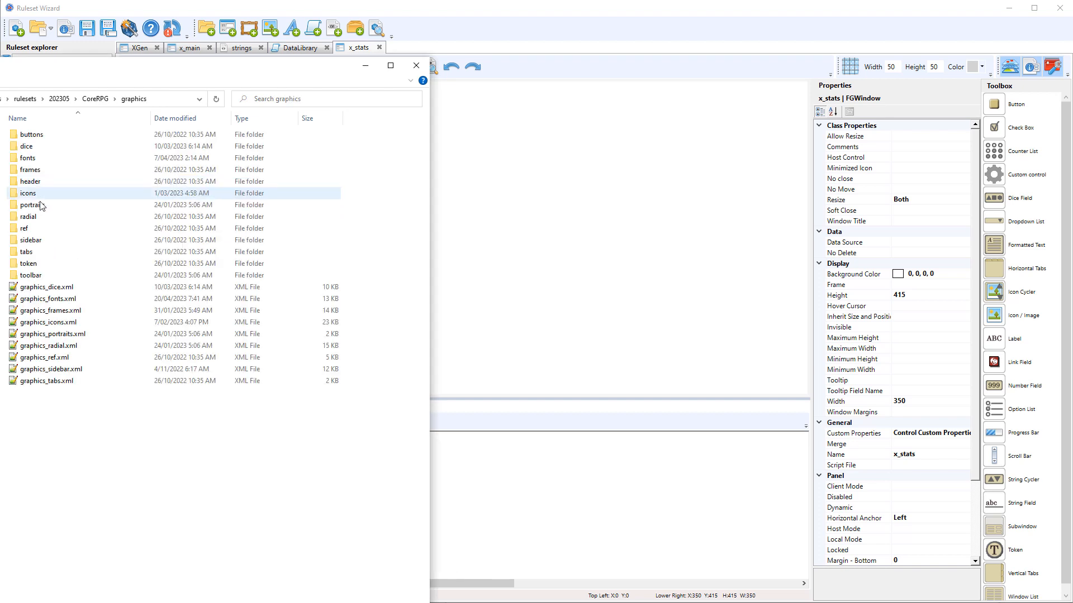
pyautogui.doubleClick(35, 252)
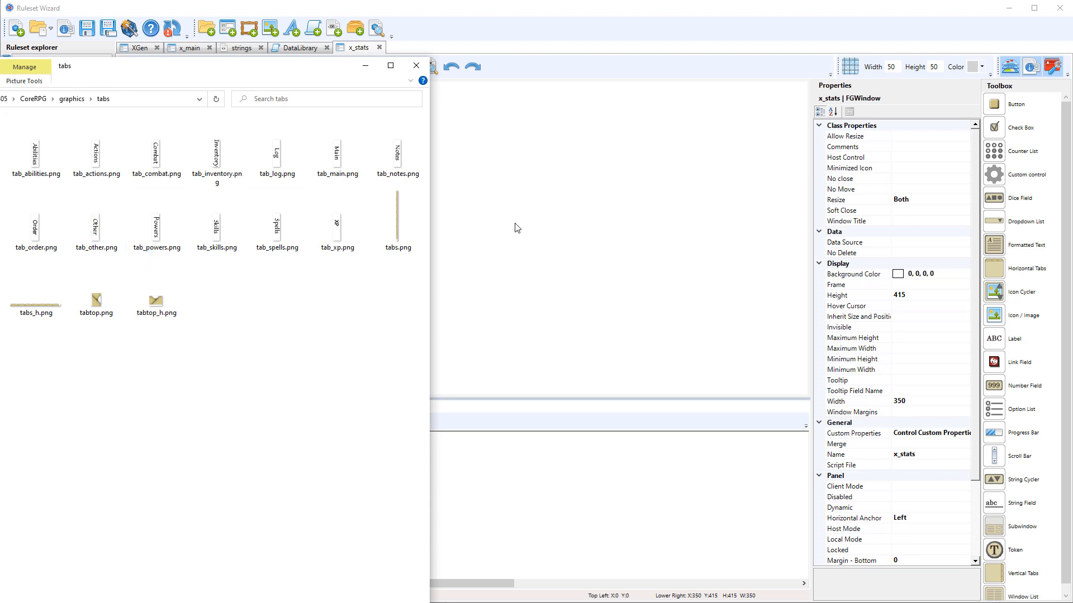
pyautogui.click(492, 226)
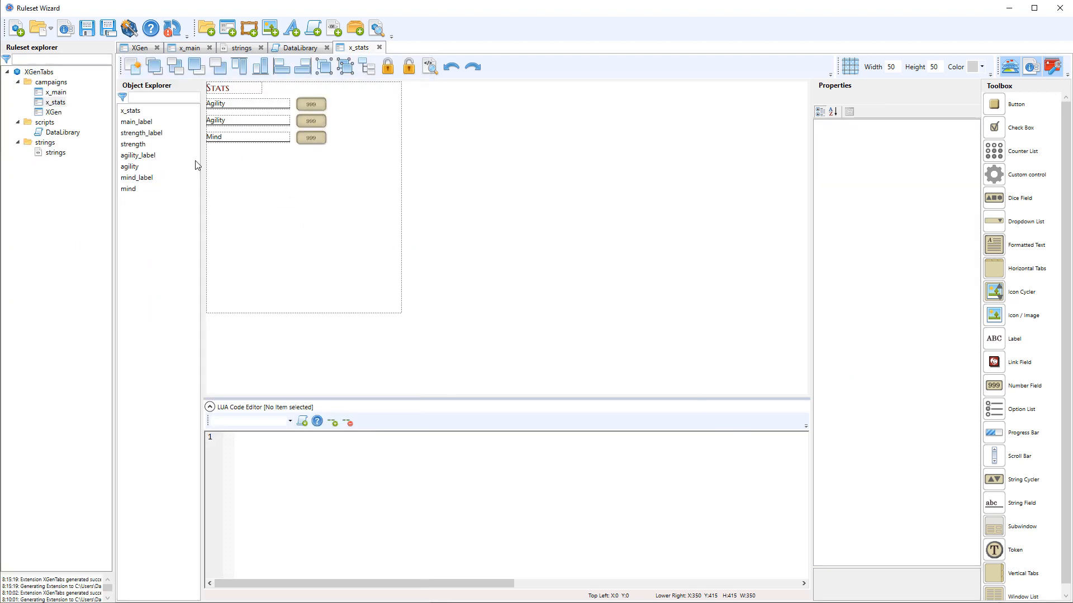
# In the XGen window's vertical tabs control, add a second tab with icon tab_abilities linked to SubWindow2
pyautogui.click(149, 52)
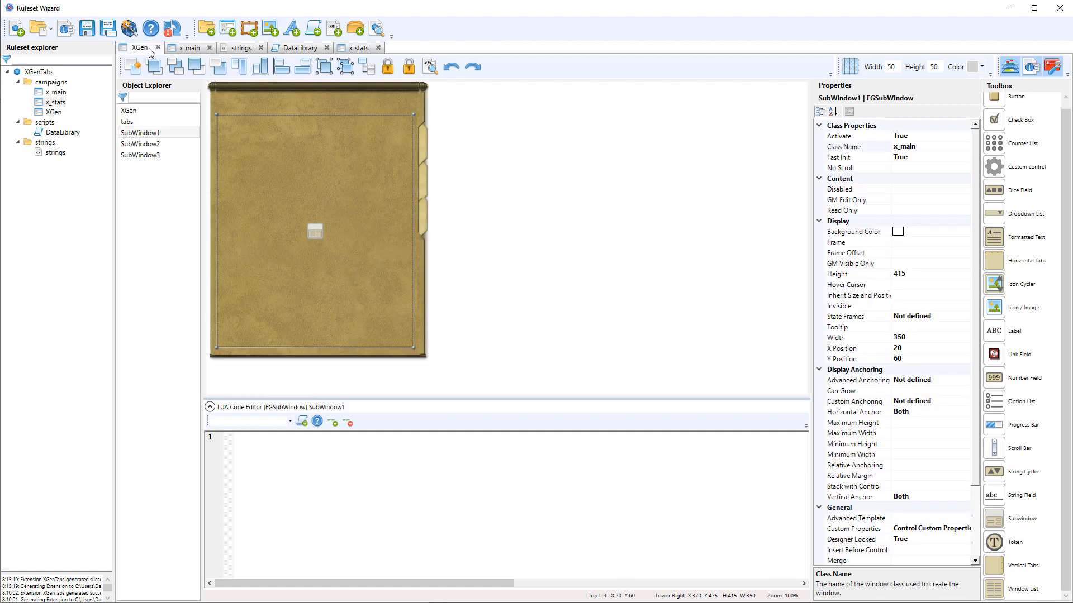
pyautogui.click(420, 141)
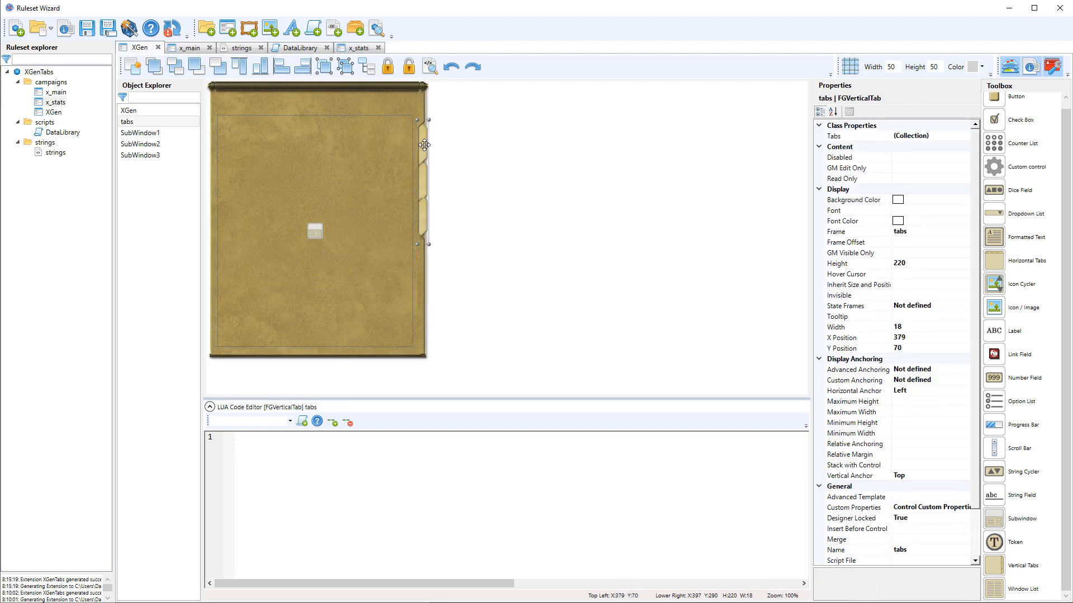
pyautogui.click(931, 139)
pyautogui.click(965, 137)
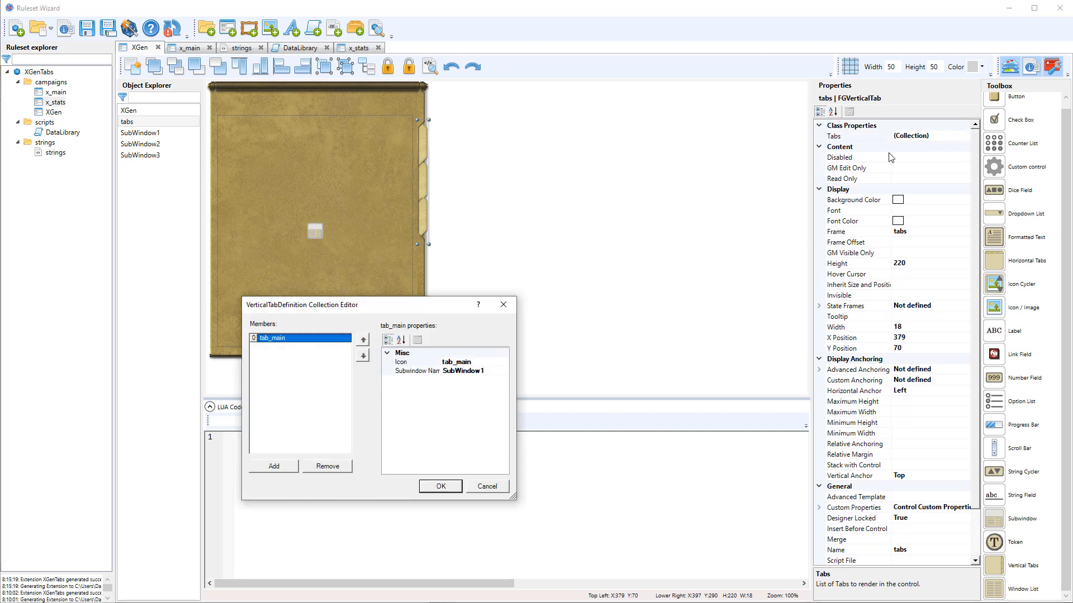
pyautogui.click(274, 465)
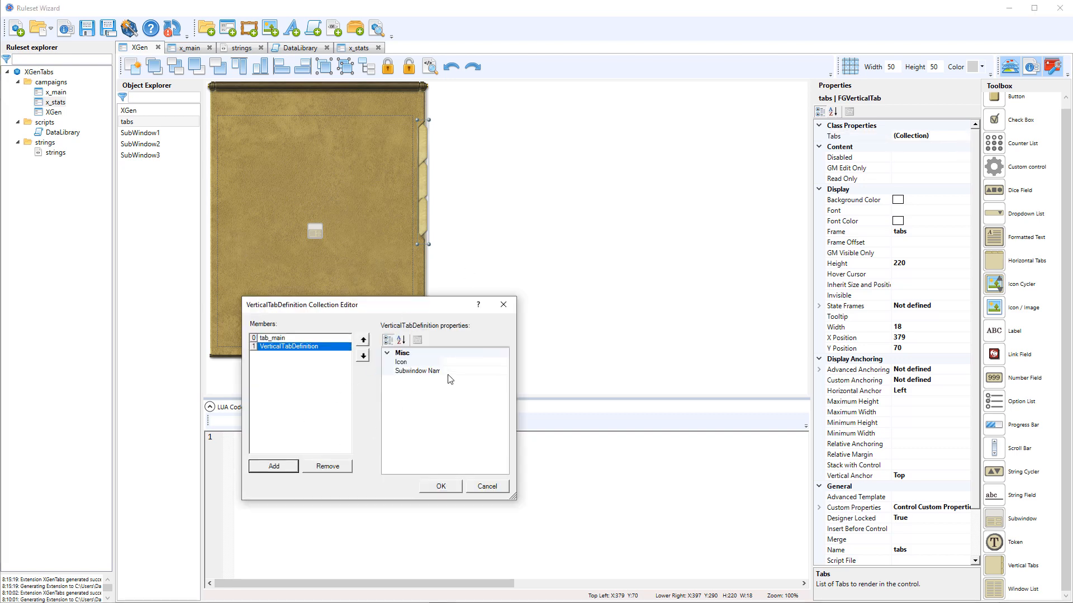
pyautogui.click(473, 361)
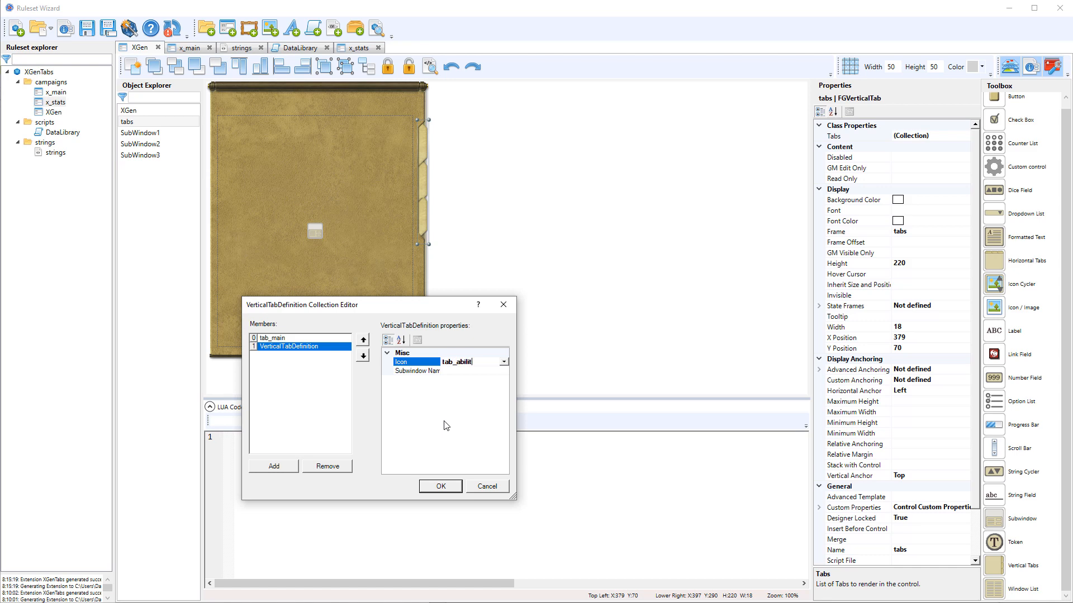
pyautogui.click(470, 371)
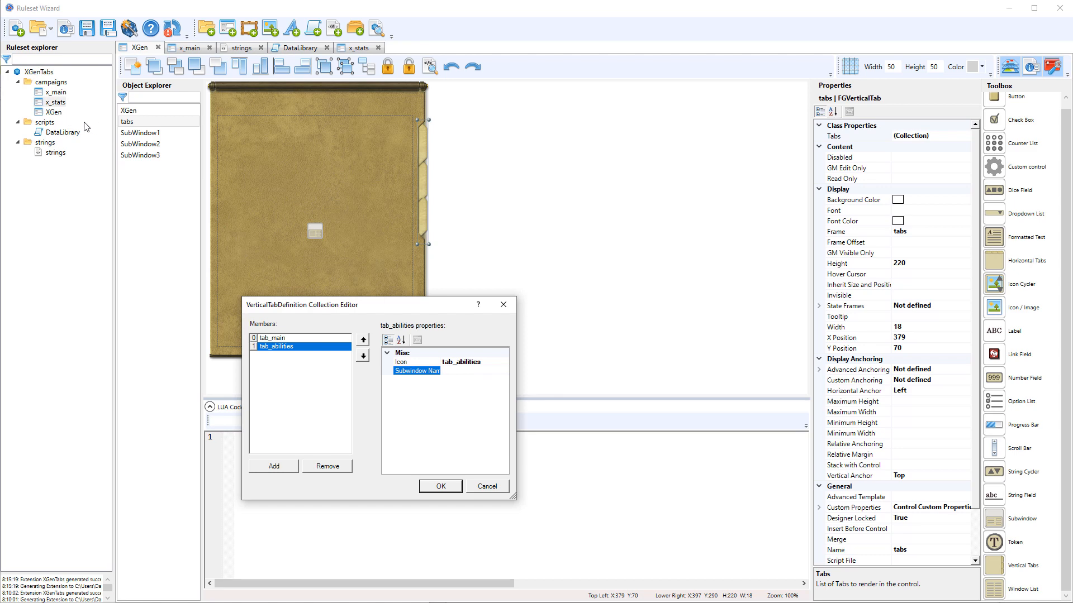
pyautogui.write('SubWindow2')
# Add a third tab with icon tab_other linked to SubWindow3 and accept the tab collection
pyautogui.click(282, 467)
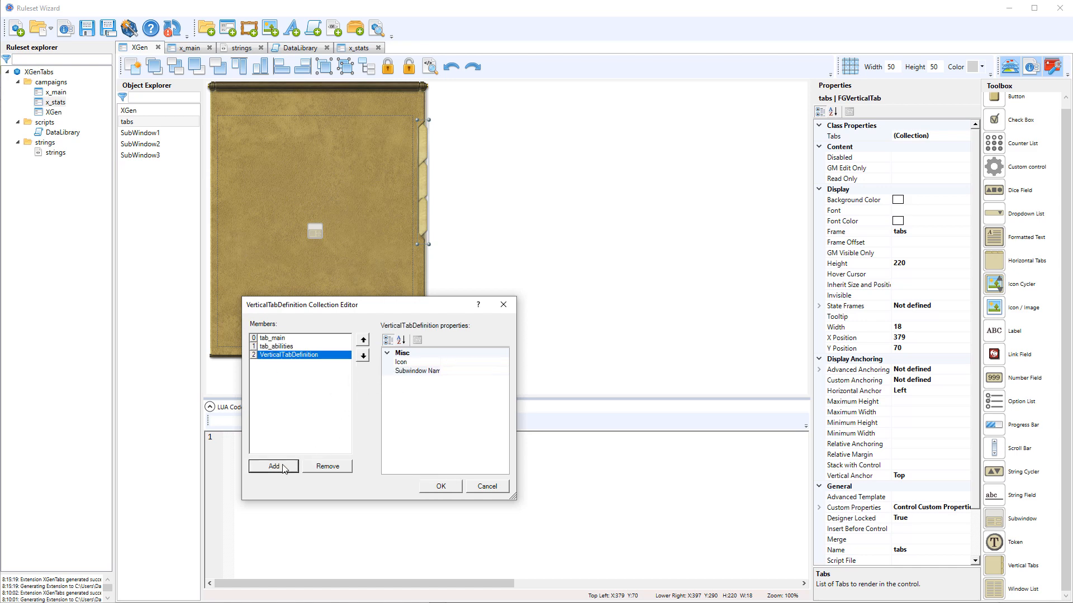
pyautogui.click(487, 362)
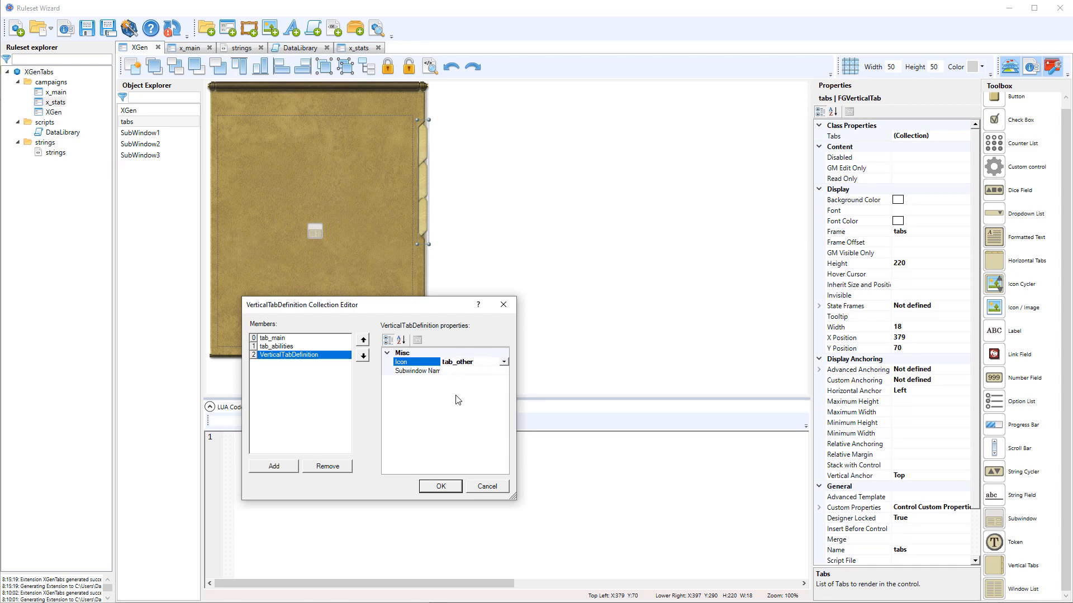
pyautogui.click(459, 372)
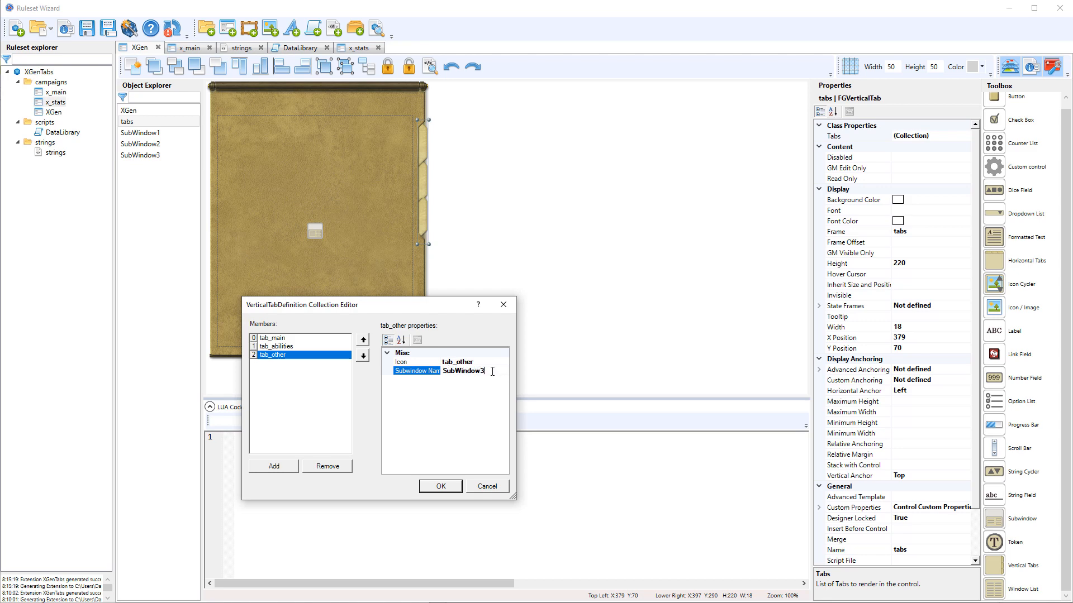
pyautogui.click(441, 487)
pyautogui.click(487, 233)
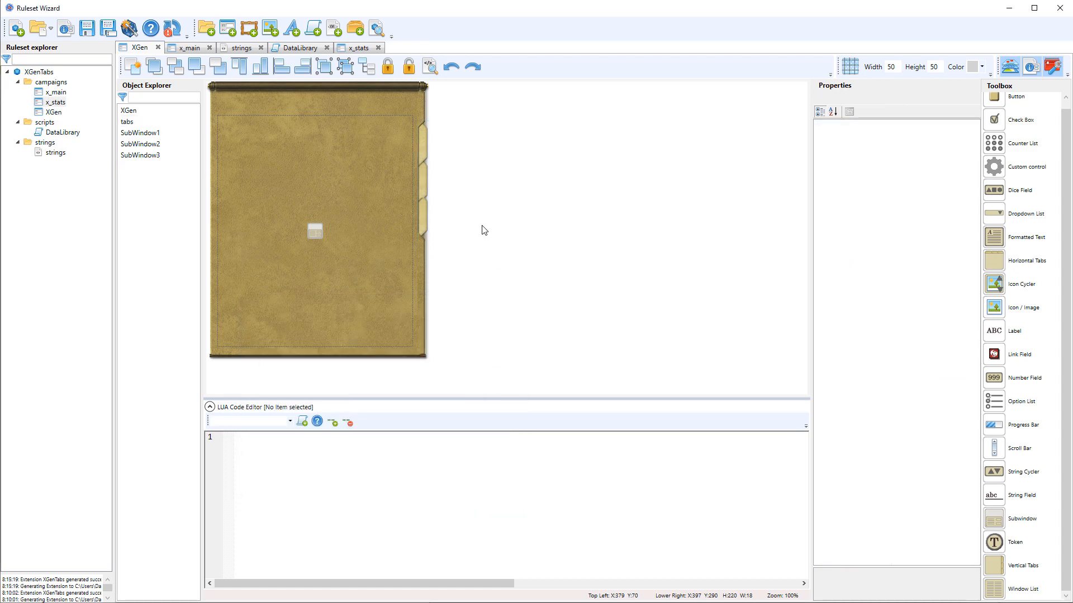
# Set the Class Name of SubWindow2 in the XGen window to x_stats
pyautogui.click(148, 146)
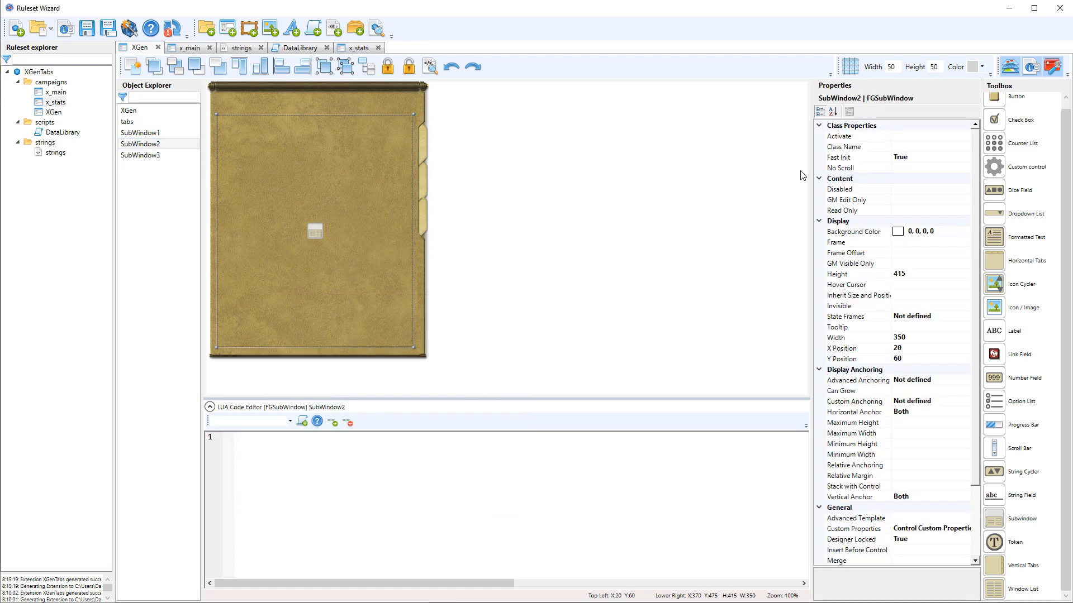
pyautogui.click(917, 147)
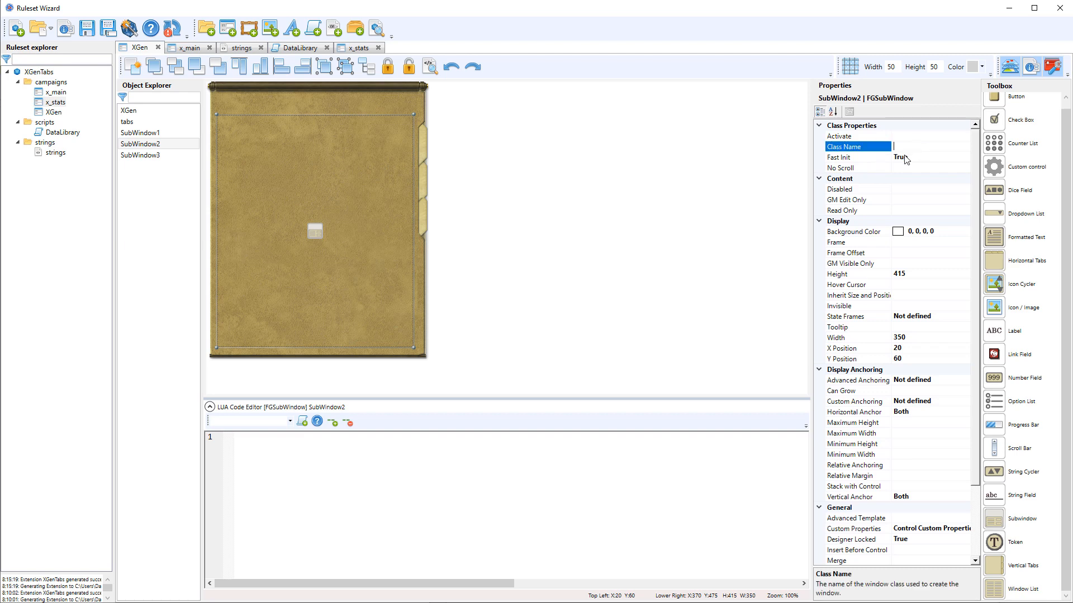
pyautogui.write('x_stats')
pyautogui.click(534, 161)
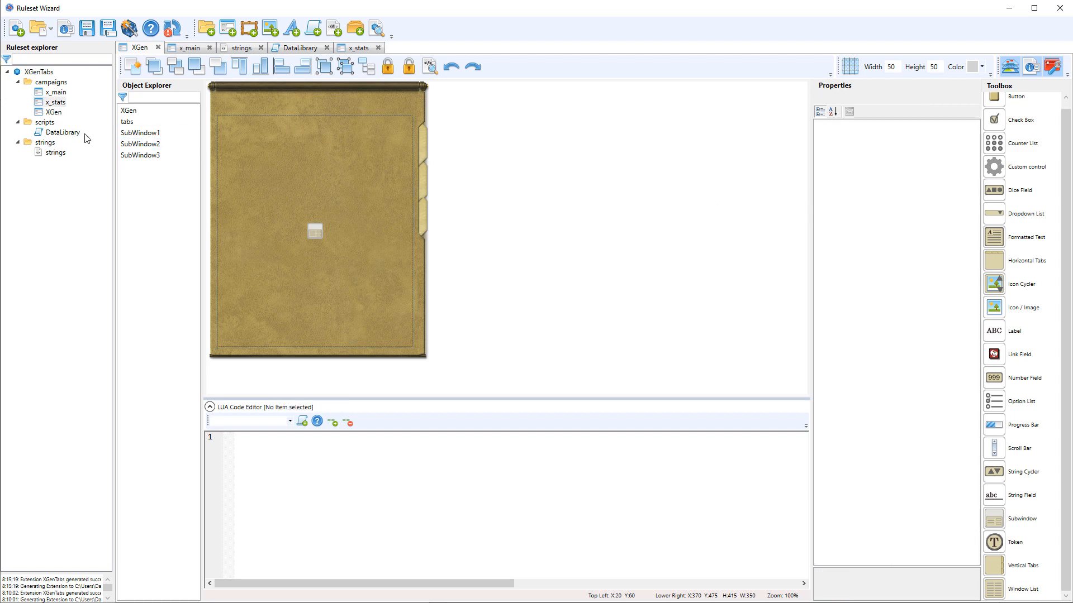
# Duplicate the x_stats window class and rename the copy x_other
pyautogui.click(190, 50)
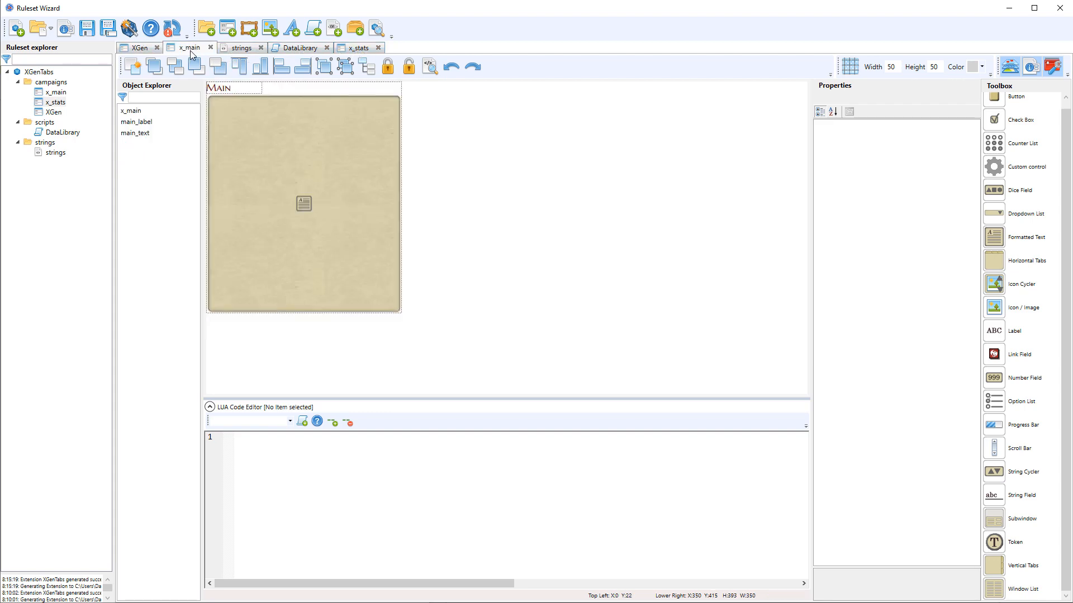
pyautogui.rightClick(54, 104)
pyautogui.click(103, 124)
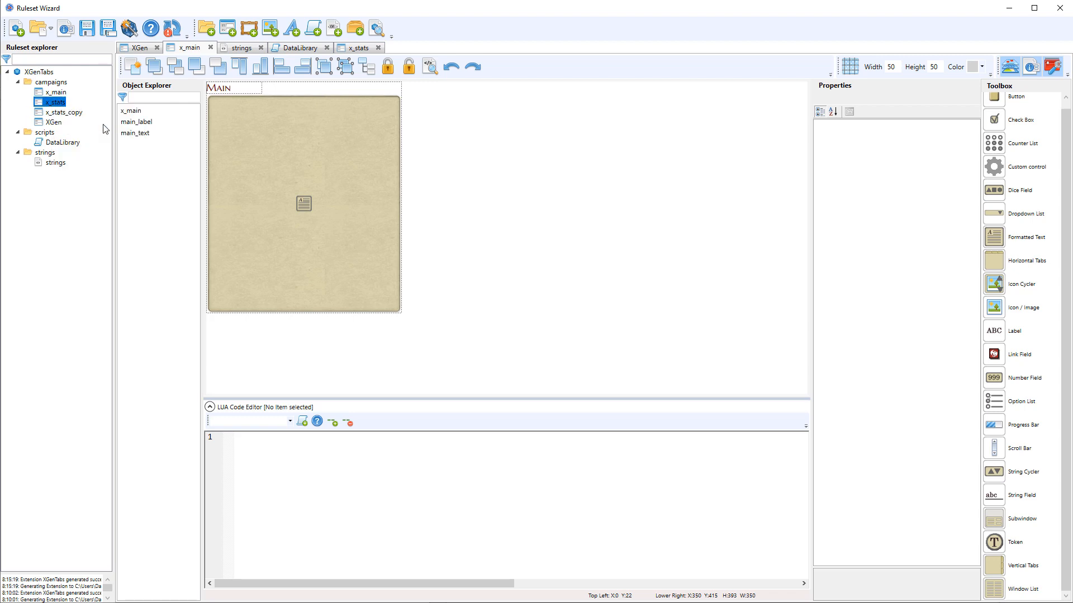
pyautogui.click(72, 116)
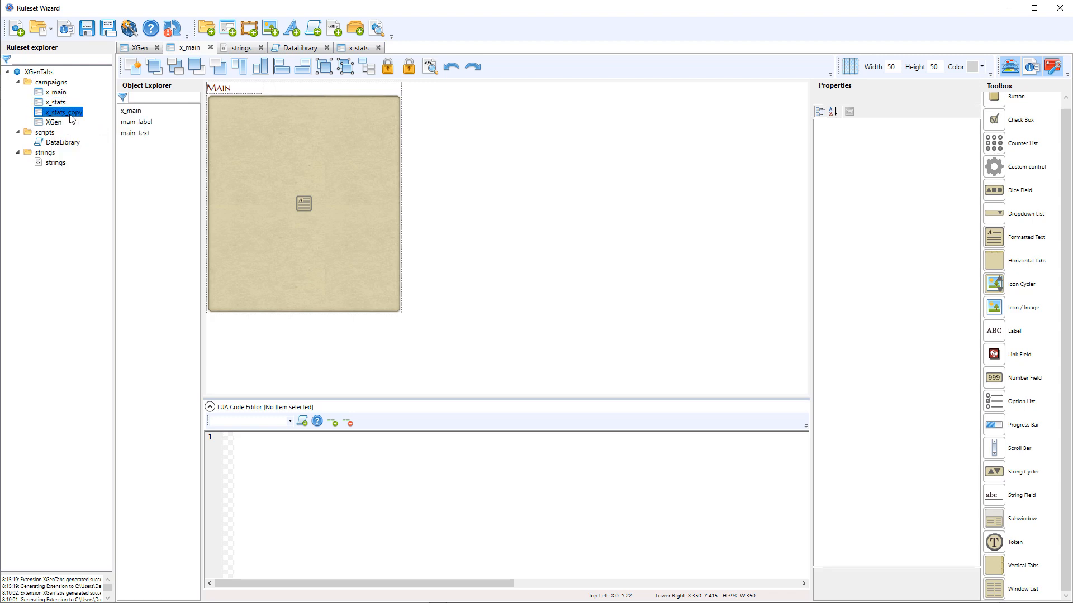
pyautogui.doubleClick(72, 116)
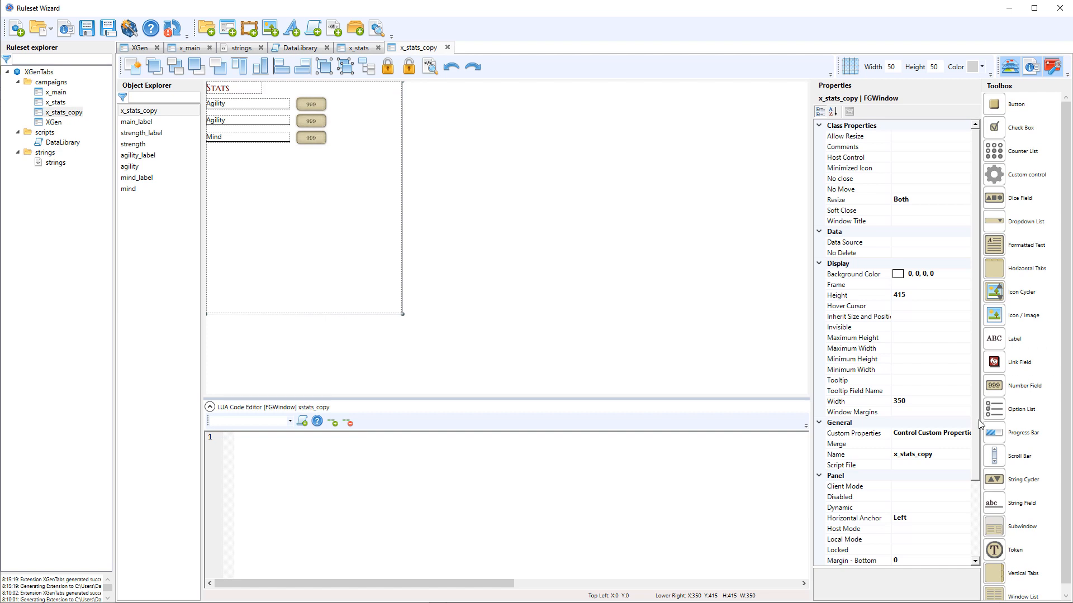
pyautogui.click(931, 455)
pyautogui.moveTo(900, 454); pyautogui.dragTo(967, 443)
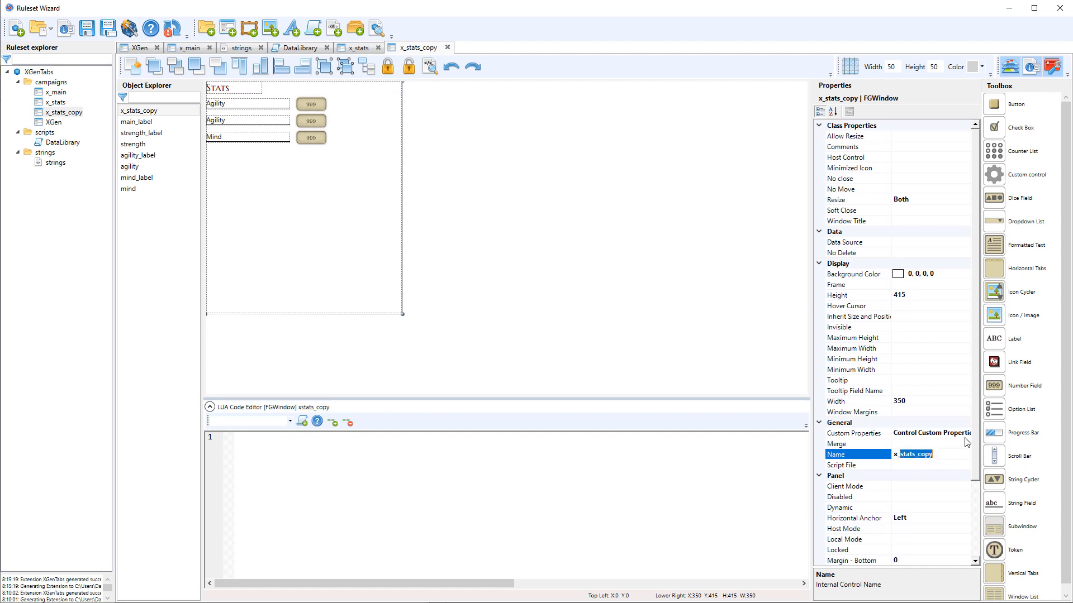
pyautogui.write('other')
pyautogui.click(487, 183)
pyautogui.click(377, 184)
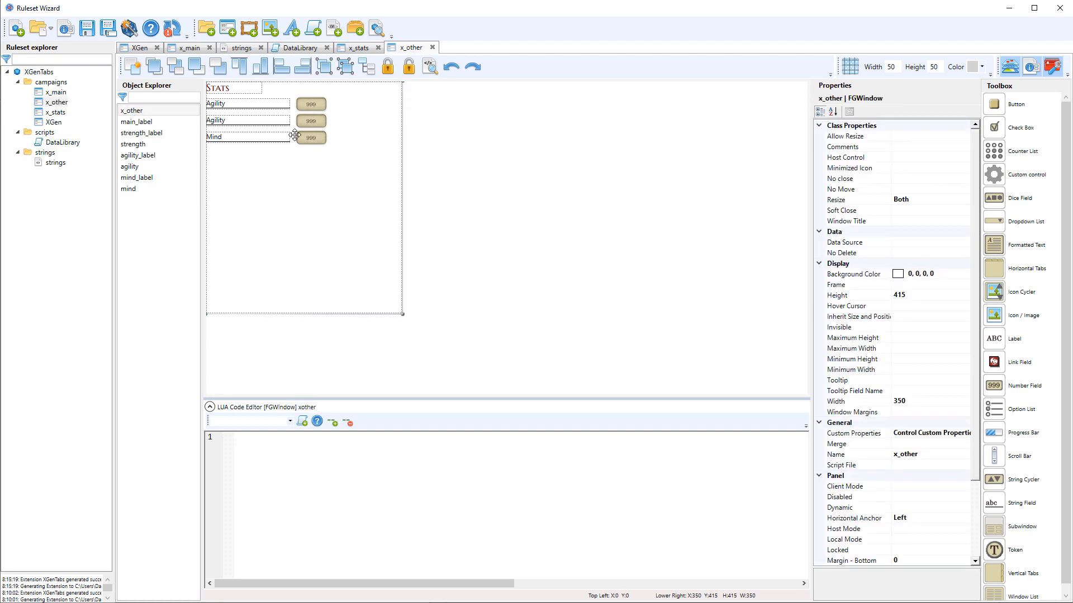
# Change the x_other heading label's text to Other and delete all the stat labels and number fields below it
pyautogui.click(239, 90)
pyautogui.click(921, 157)
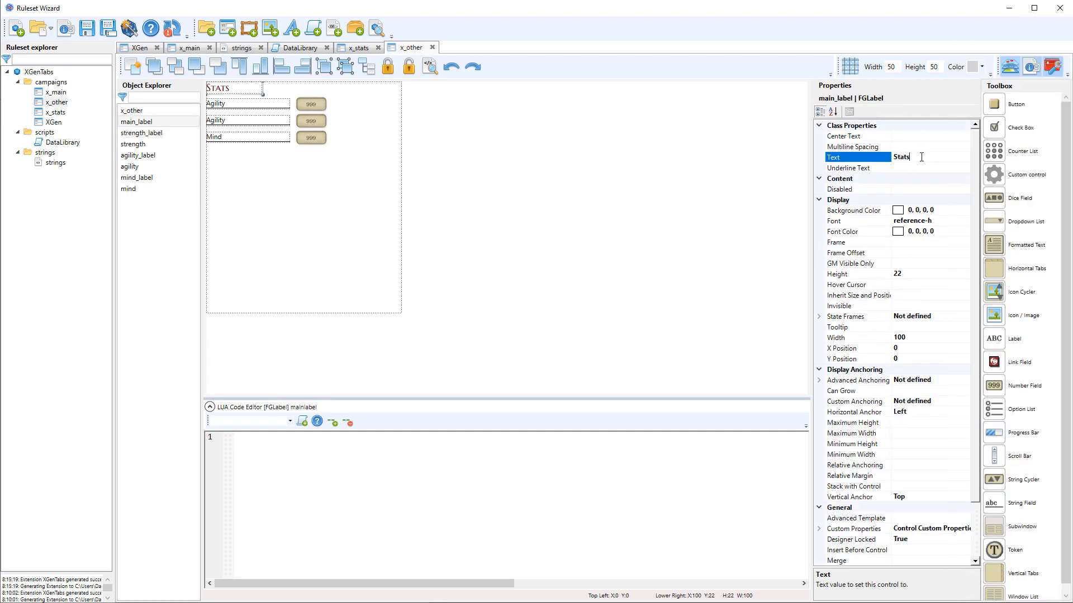
pyautogui.moveTo(921, 157); pyautogui.dragTo(860, 159)
pyautogui.write('0')
pyautogui.click(427, 167)
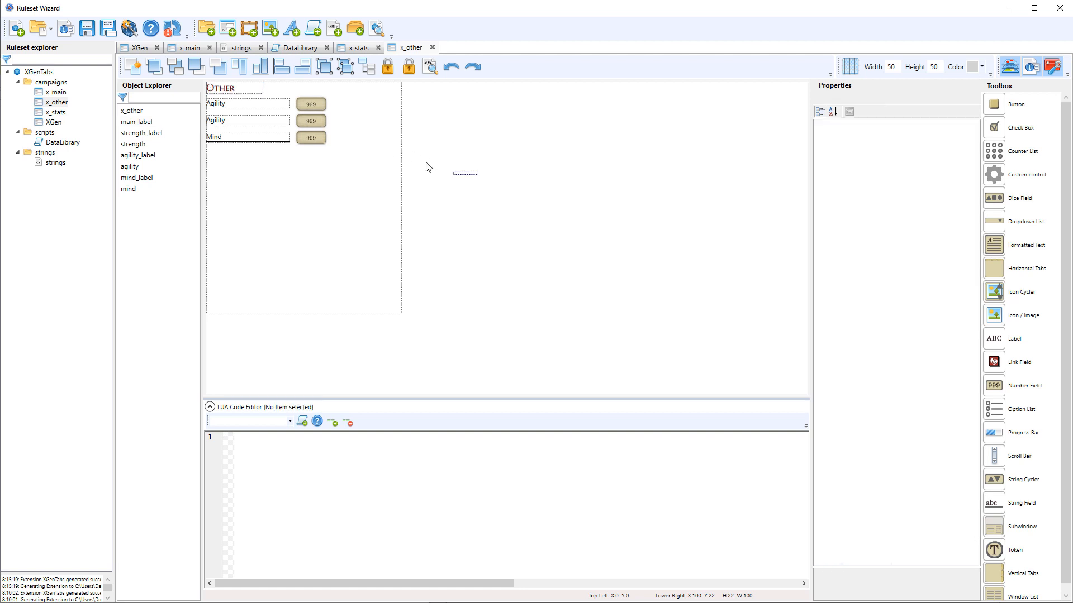
pyautogui.moveTo(426, 167); pyautogui.dragTo(204, 82)
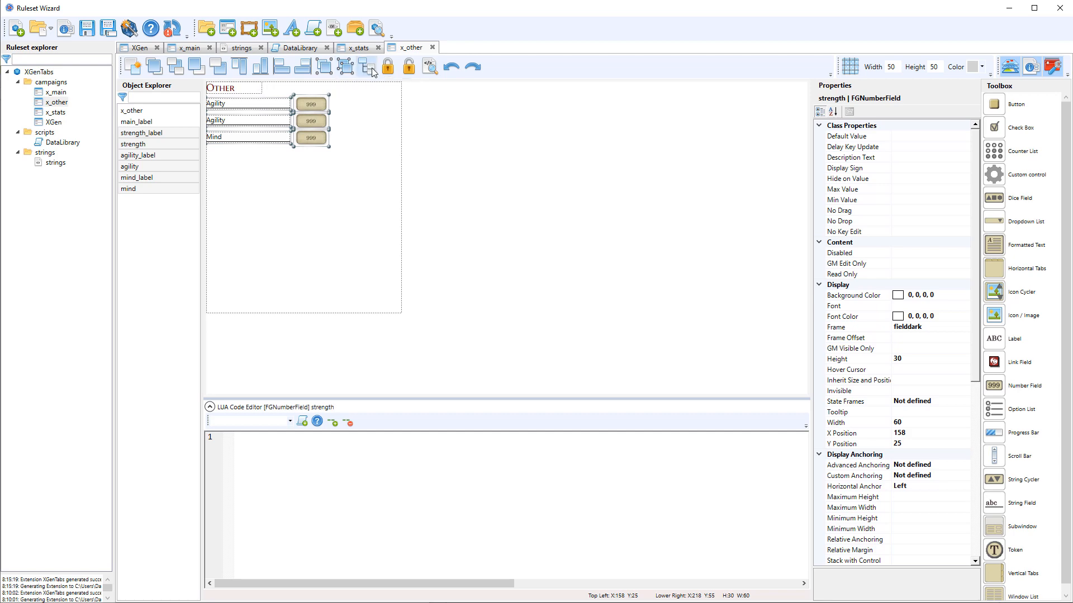
pyautogui.press('Delete')
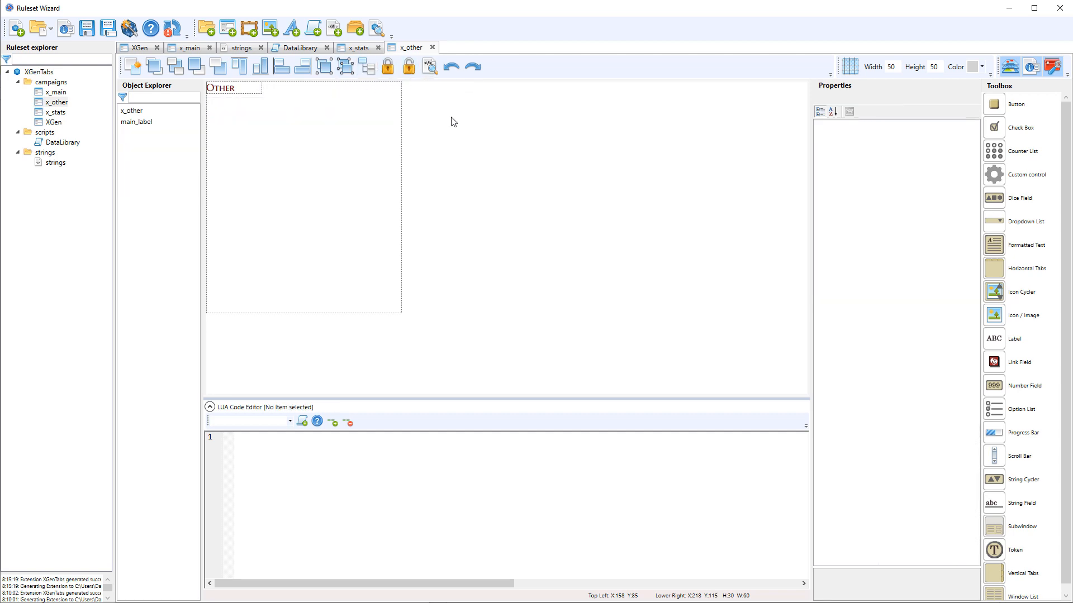
# Rename the heading label control in x_other as other_label
pyautogui.click(240, 88)
pyautogui.scroll(-2, 944, 360)
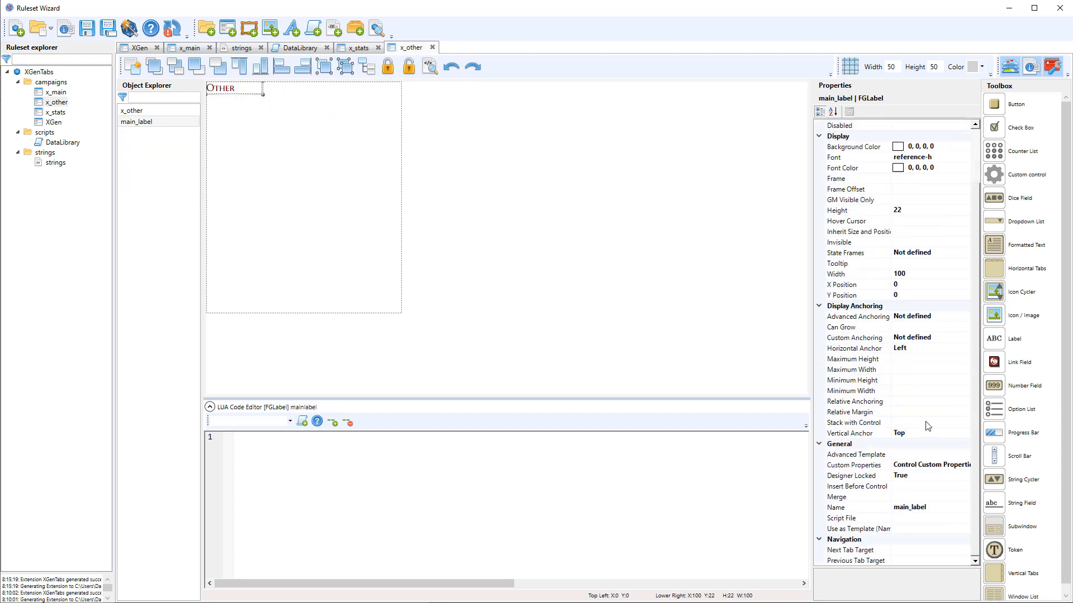
pyautogui.click(930, 506)
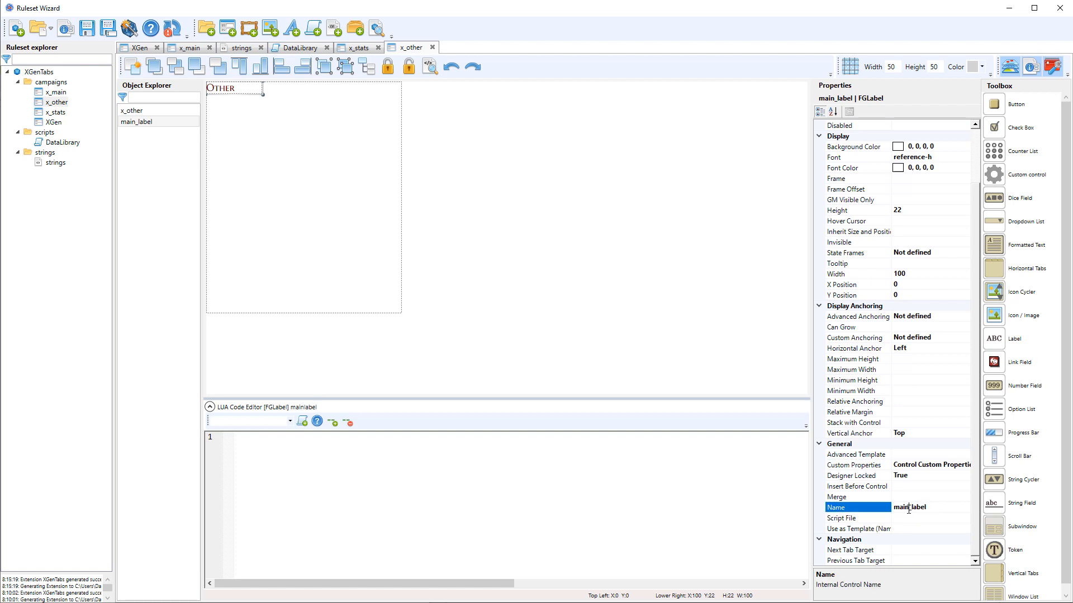
pyautogui.doubleClick(908, 507)
pyautogui.write('other')
pyautogui.click(271, 140)
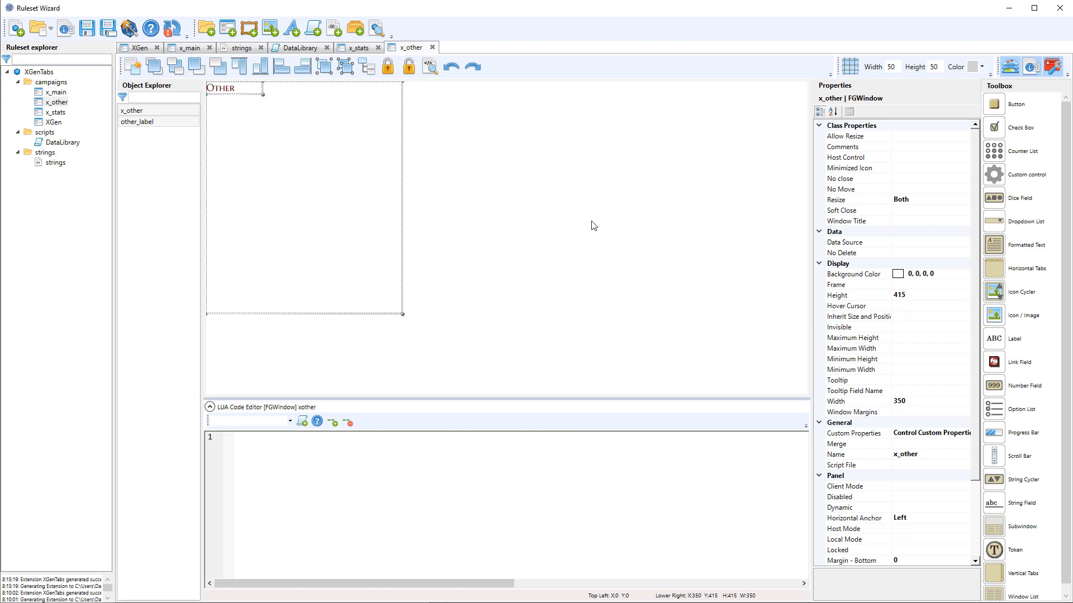
# Add a Window List under the Other heading, about 349 wide and 154 high
pyautogui.scroll(-1, 1046, 486)
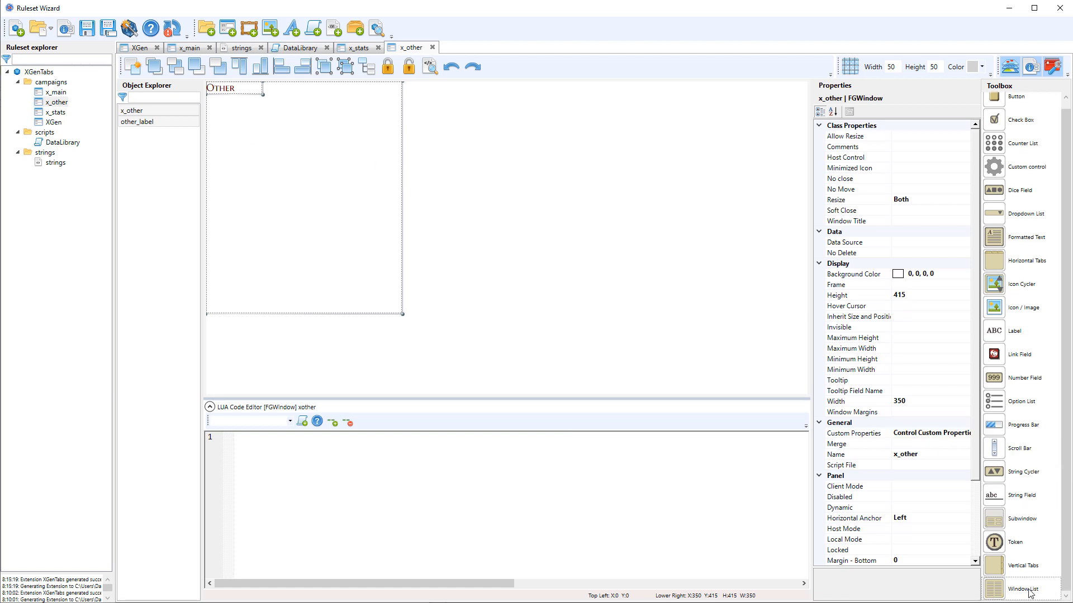
pyautogui.moveTo(1025, 589); pyautogui.dragTo(223, 125)
pyautogui.moveTo(319, 154); pyautogui.dragTo(402, 185)
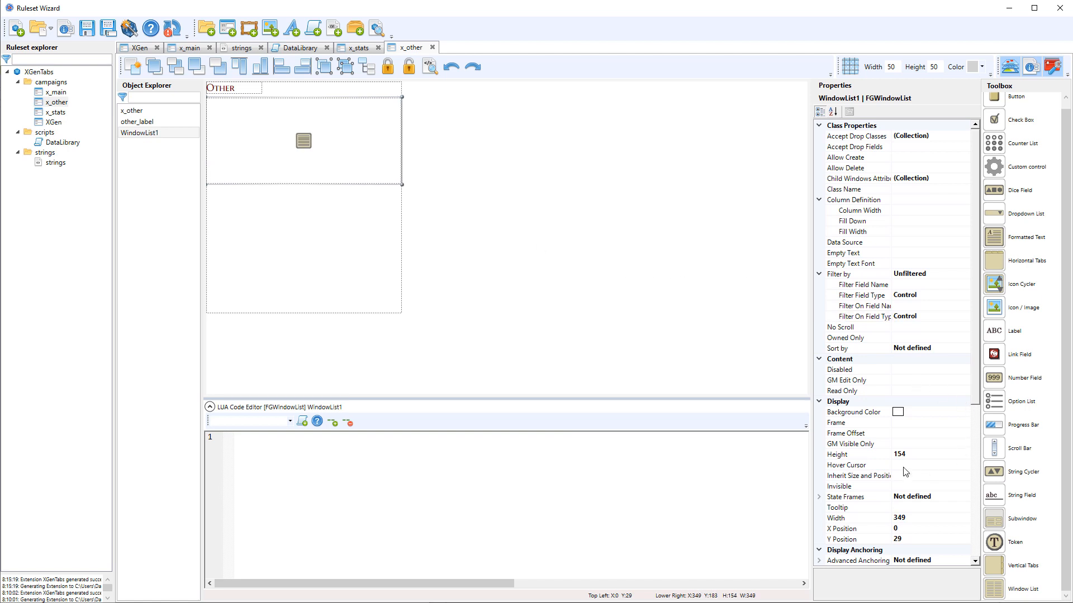
# Set the window list's width to 350 and its Y position to 25
pyautogui.click(922, 516)
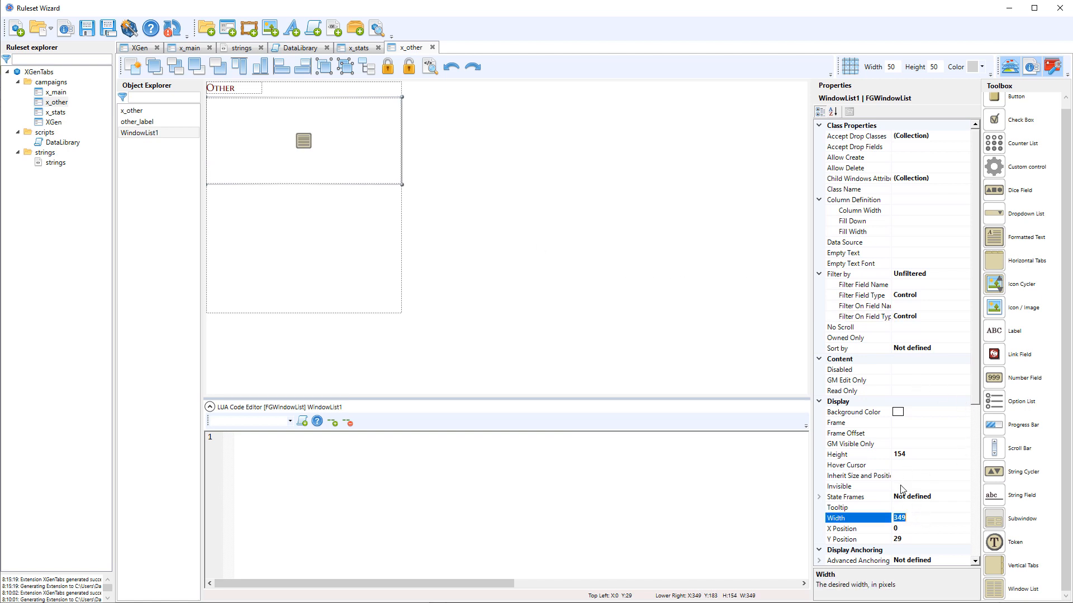
pyautogui.write('350')
pyautogui.press('Return')
pyautogui.click(920, 540)
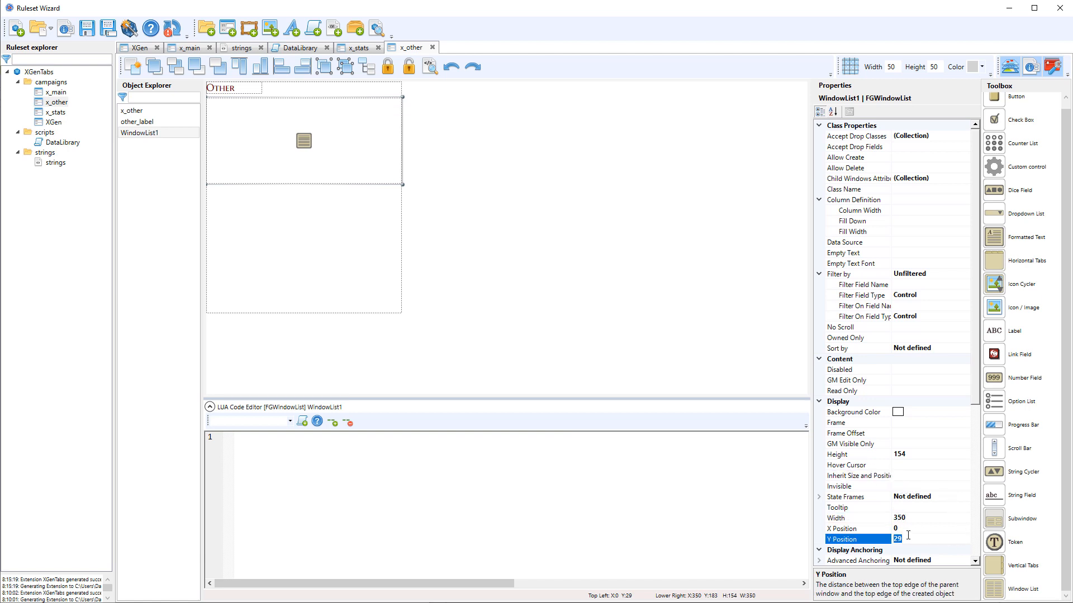
pyautogui.press('Return')
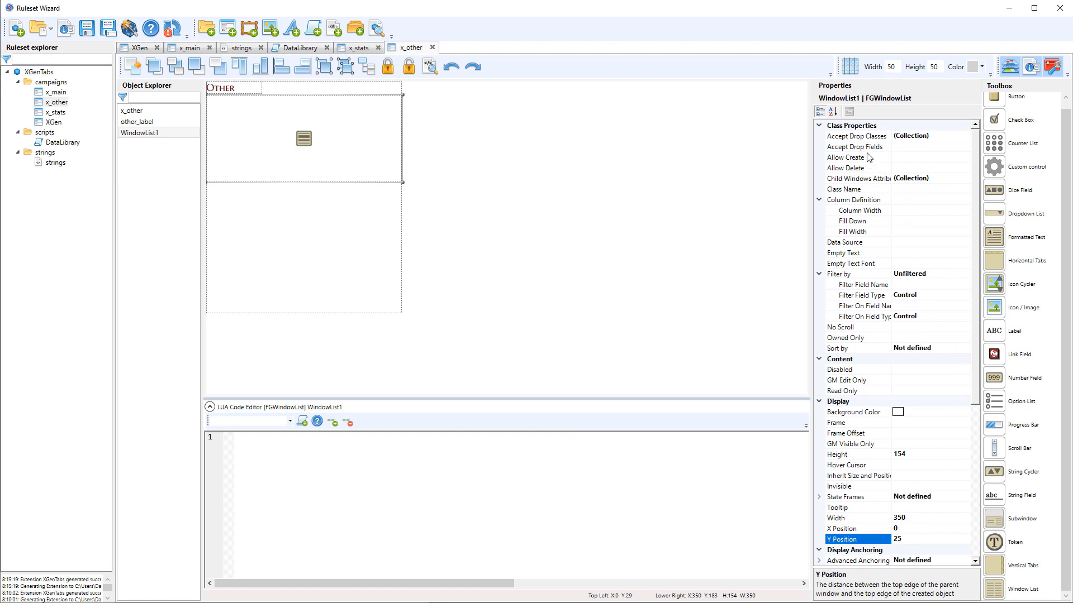
# Add an entry with class name note to the window list's Accept Drop Classes collection
pyautogui.click(916, 137)
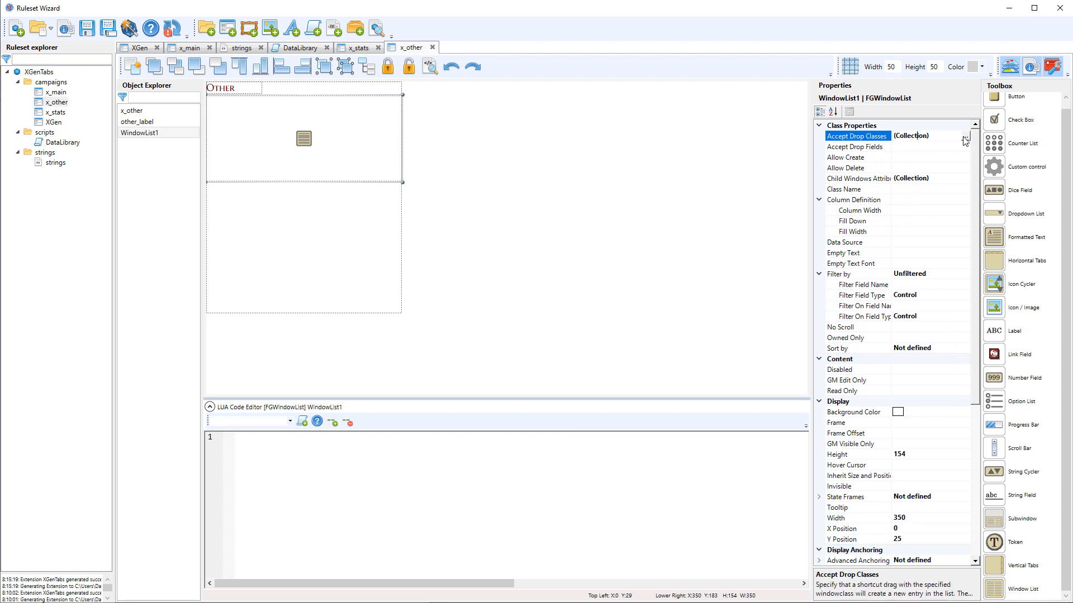
pyautogui.click(966, 137)
pyautogui.click(288, 466)
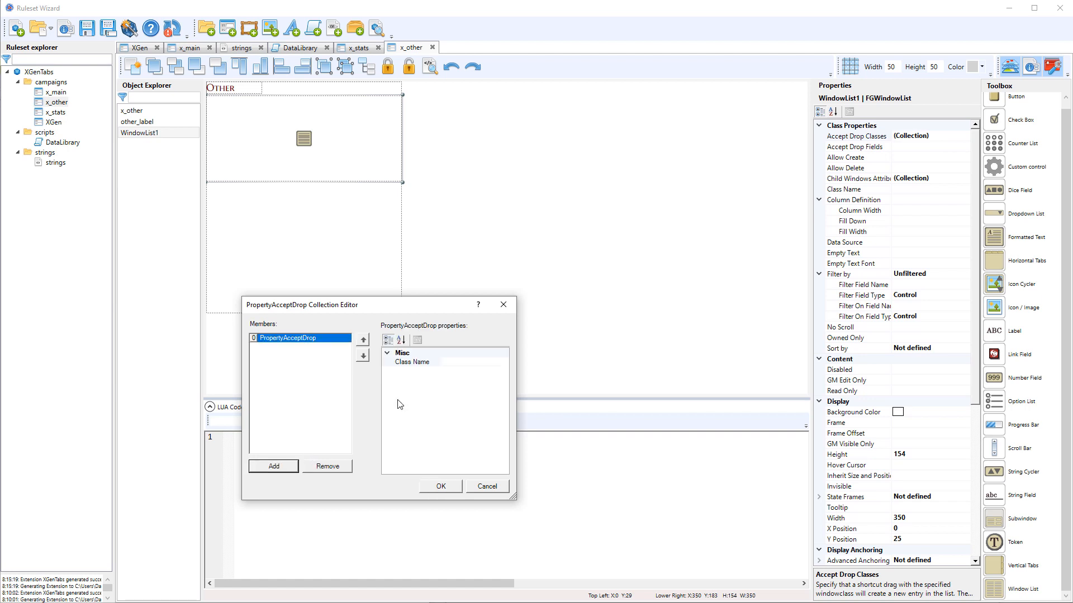
pyautogui.click(467, 362)
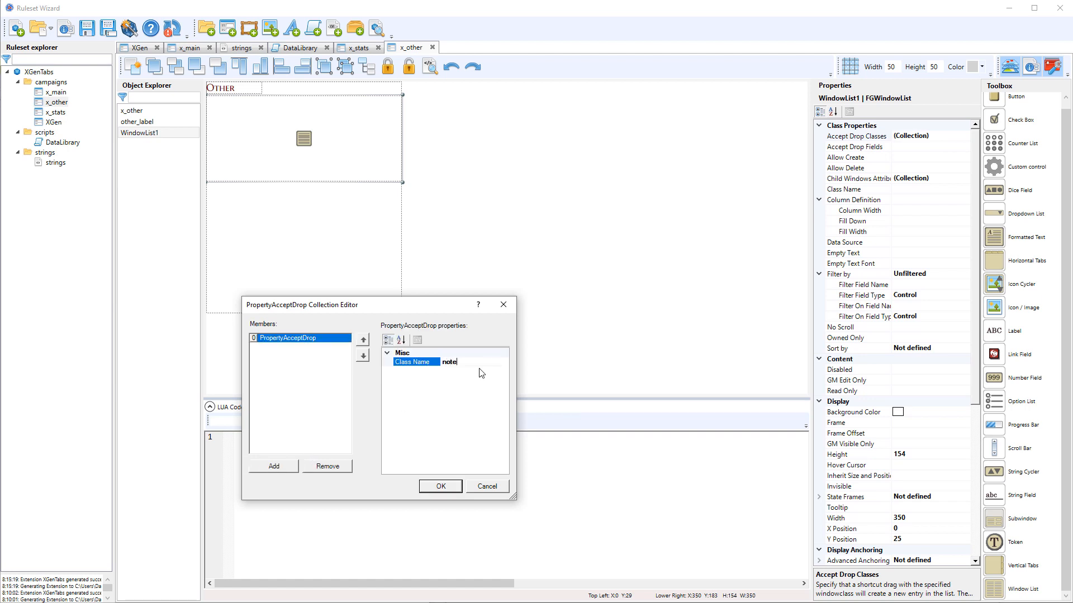
pyautogui.click(452, 485)
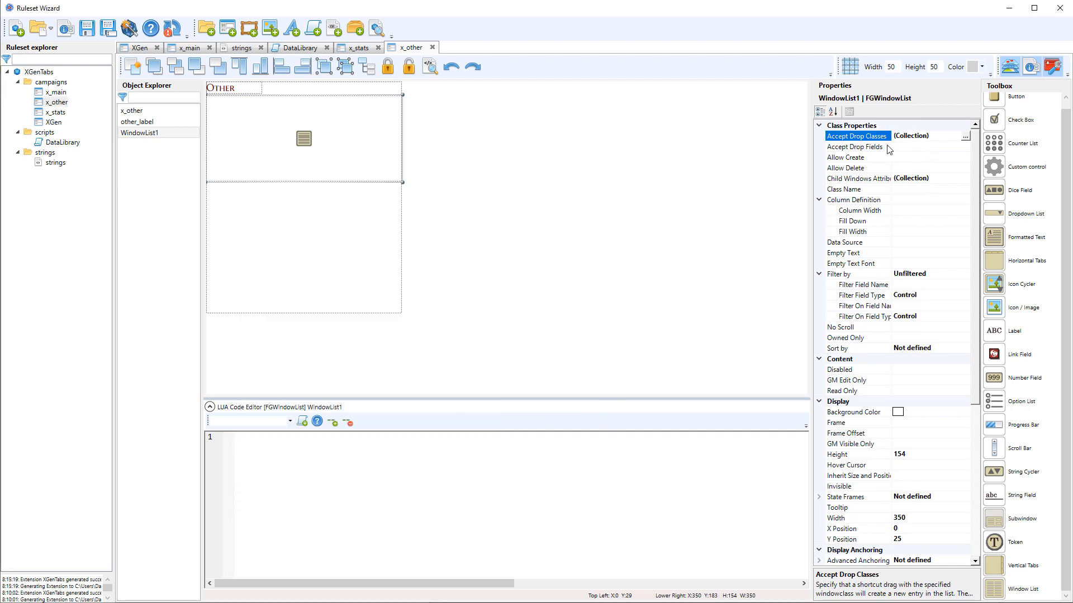
# Set the window list's Class Name to note_brief, with Fill Down set to True and a Column Width of 330
pyautogui.click(909, 189)
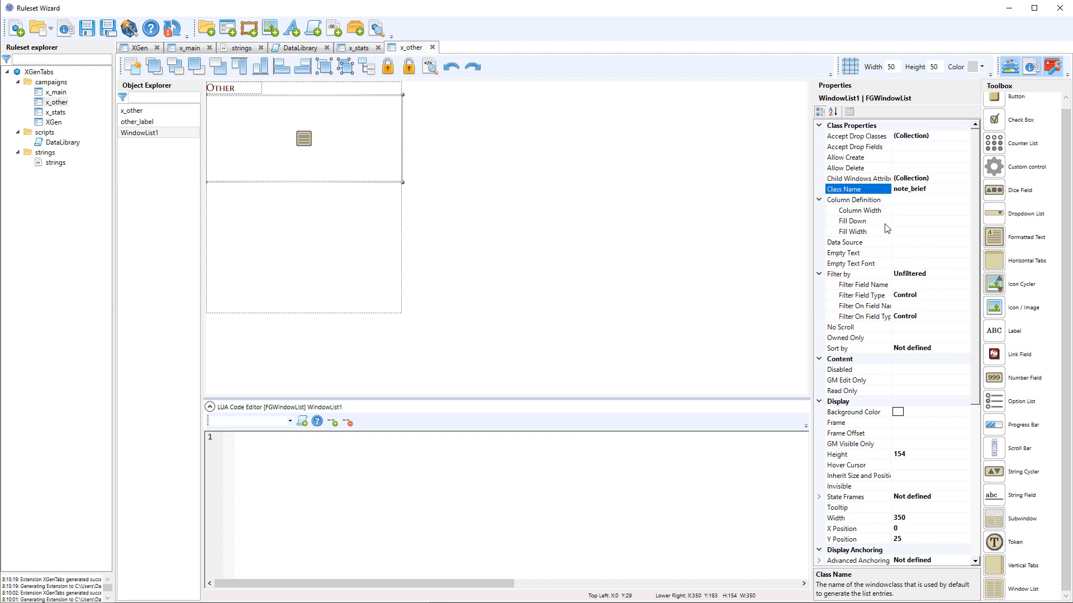
pyautogui.click(910, 224)
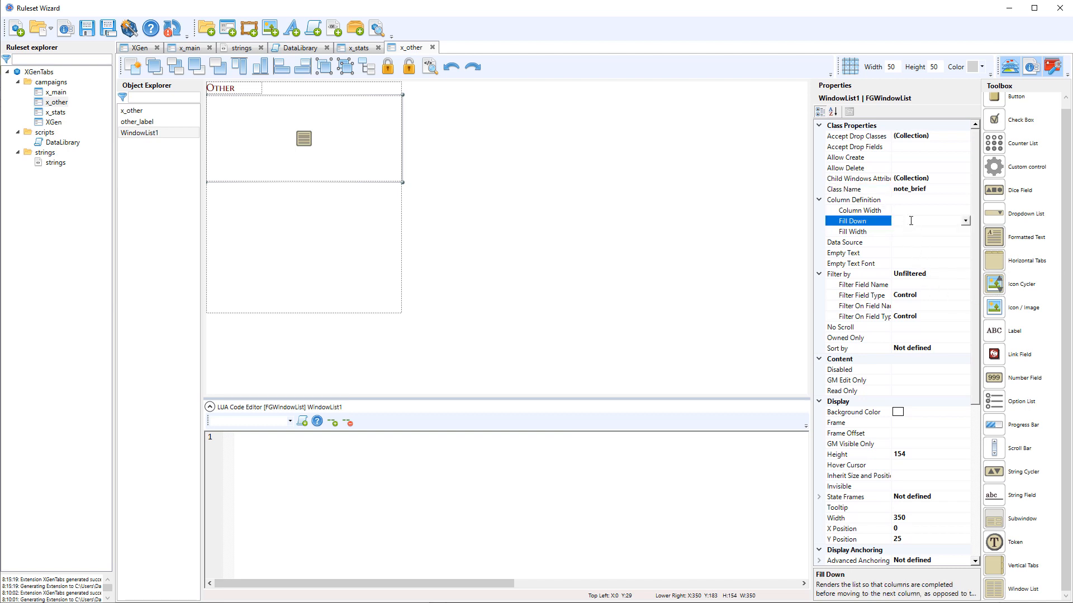
pyautogui.doubleClick(911, 221)
pyautogui.click(917, 211)
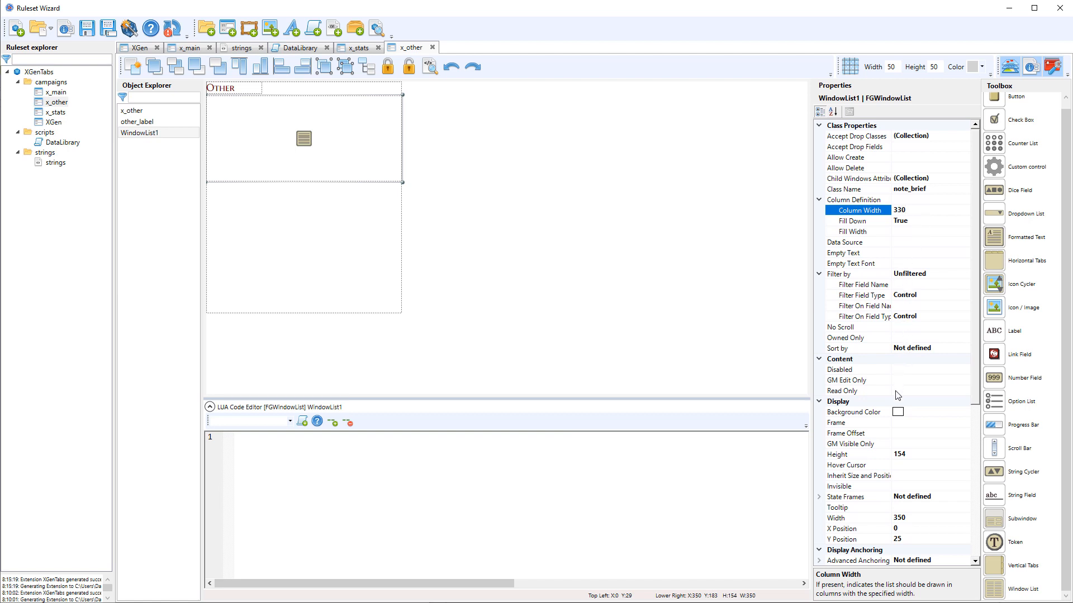
# Give the window list the fielddark frame with a Frame Offset of 10,10,10,10
pyautogui.click(906, 424)
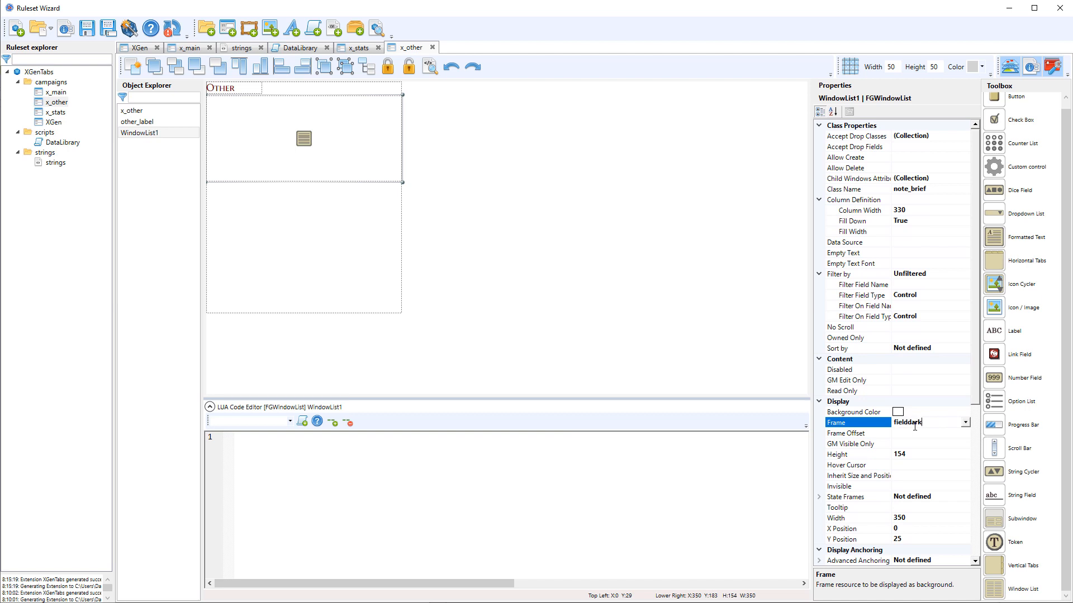
pyautogui.click(918, 433)
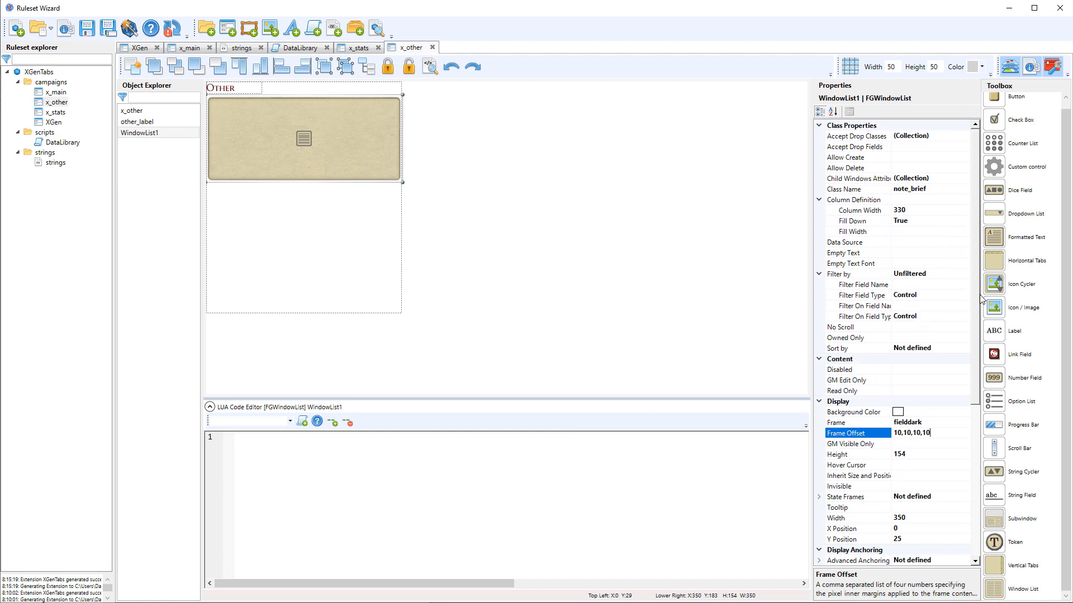
# Set the window list's Horizontal Anchor and Vertical Anchor to Both, and its Can Grow property to True
pyautogui.moveTo(977, 307); pyautogui.dragTo(977, 404)
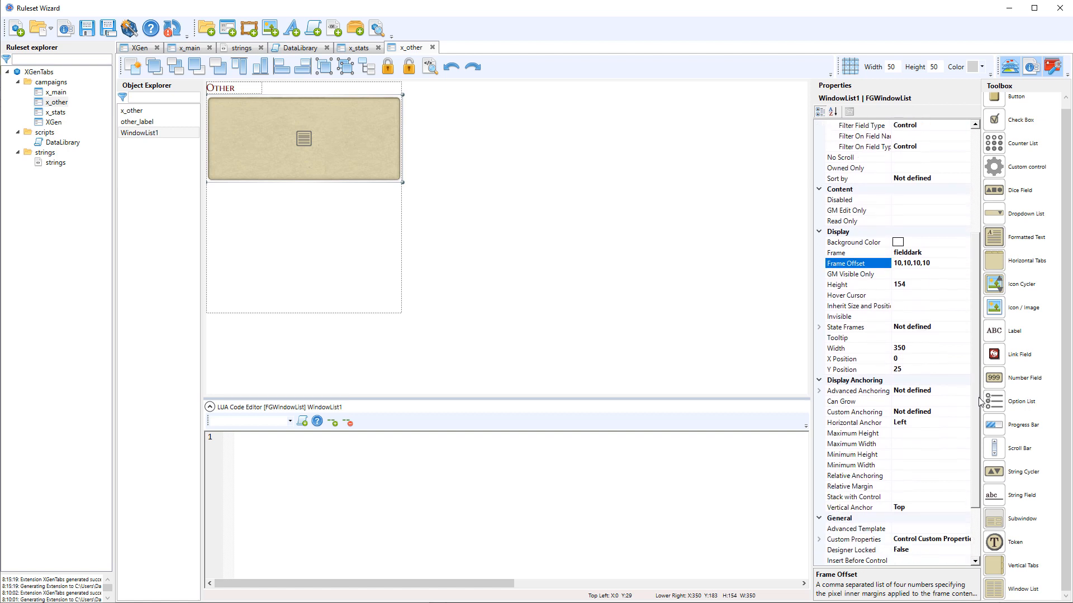
pyautogui.doubleClick(912, 423)
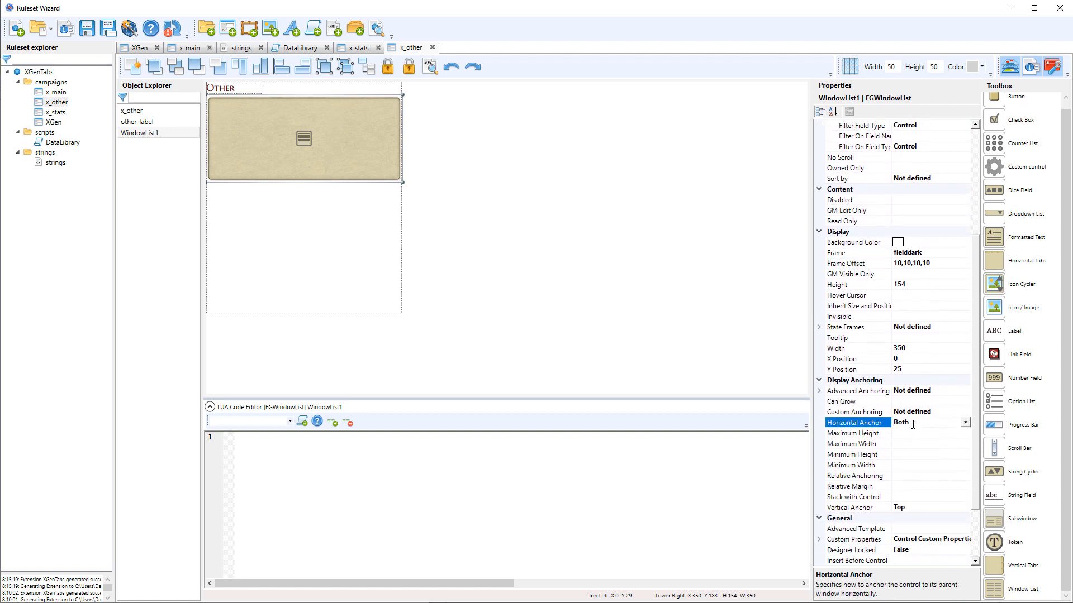
pyautogui.doubleClick(923, 508)
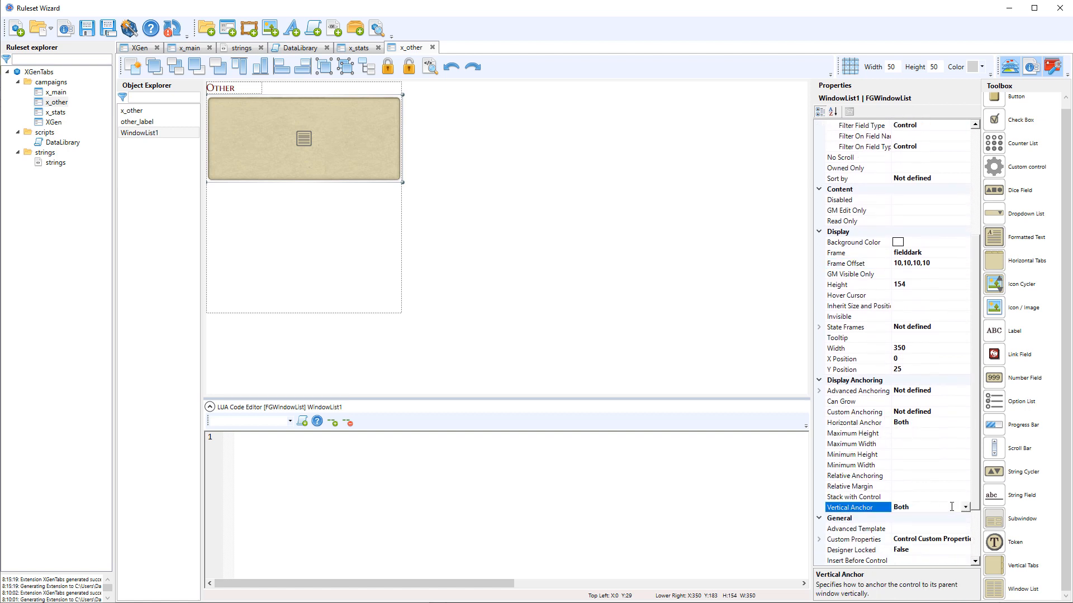
pyautogui.scroll(-3, 974, 521)
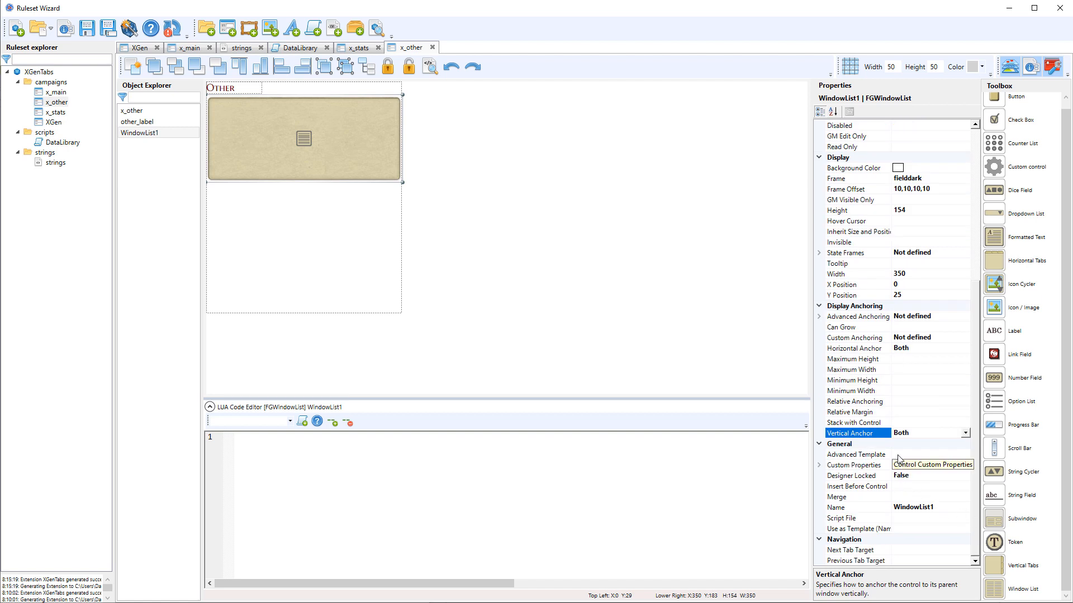
pyautogui.click(913, 329)
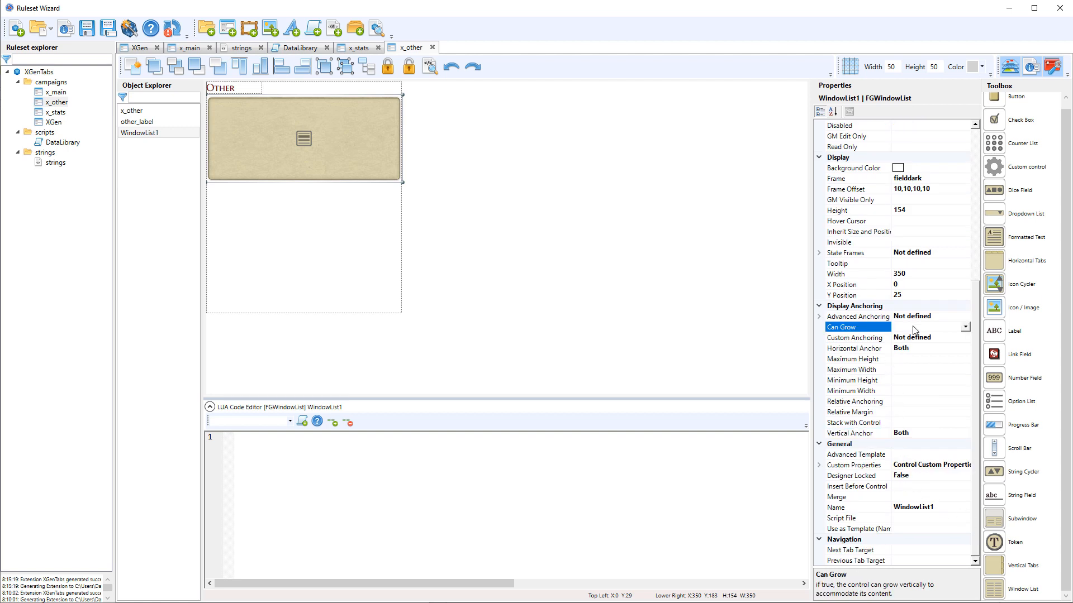
pyautogui.doubleClick(914, 329)
# Set the window list's Maximum Width and its Height to 150
pyautogui.click(889, 368)
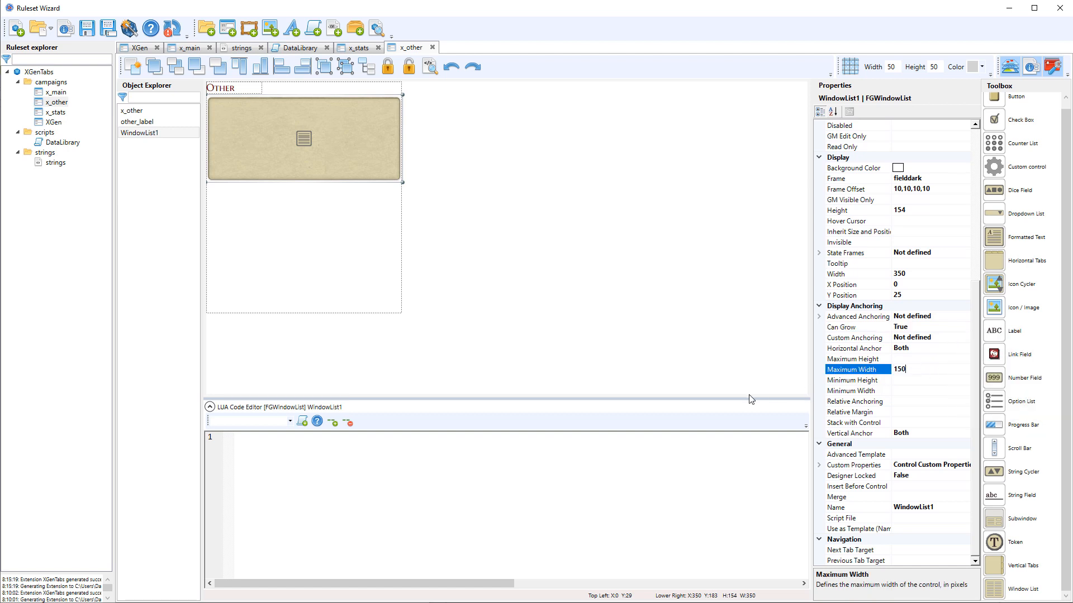
pyautogui.click(931, 210)
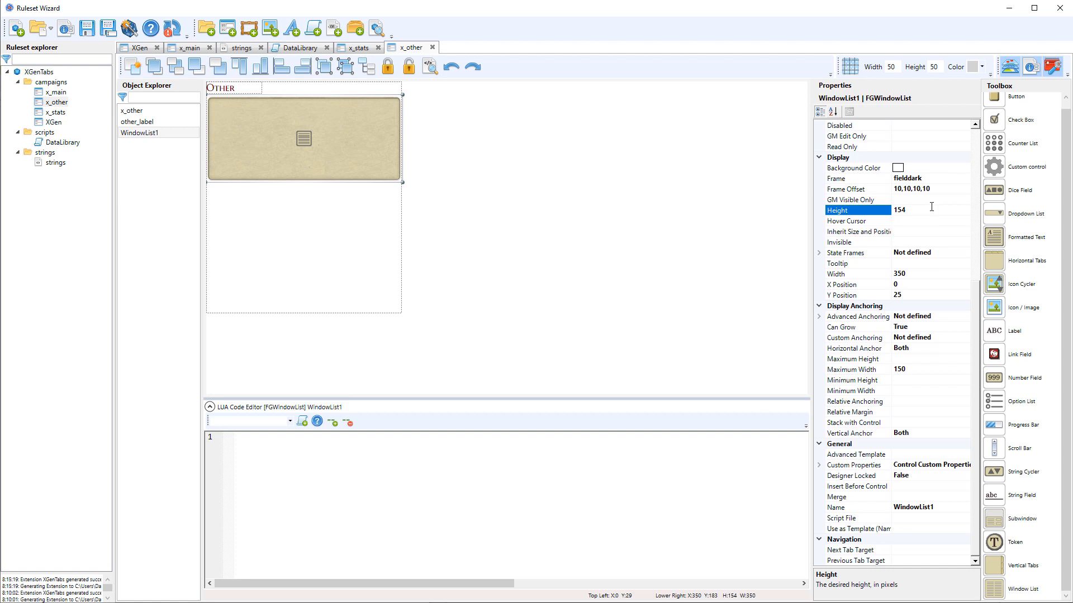
pyautogui.doubleClick(931, 210)
pyautogui.write('150')
# Clear the window list's Maximum Width and set its Minimum Height to 150 and Maximum Height to 350
pyautogui.click(906, 382)
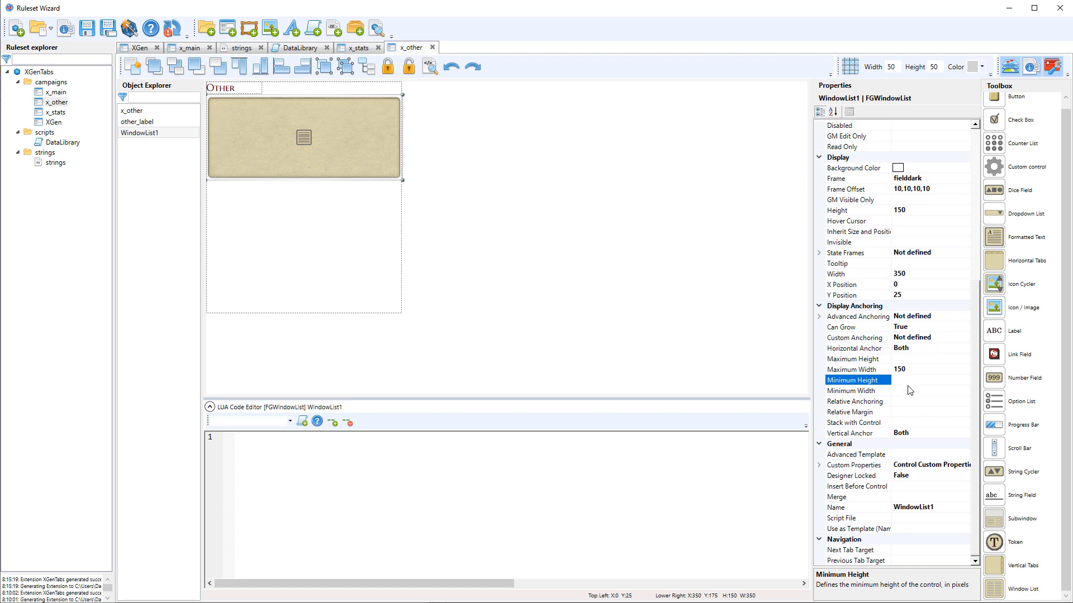
pyautogui.click(916, 369)
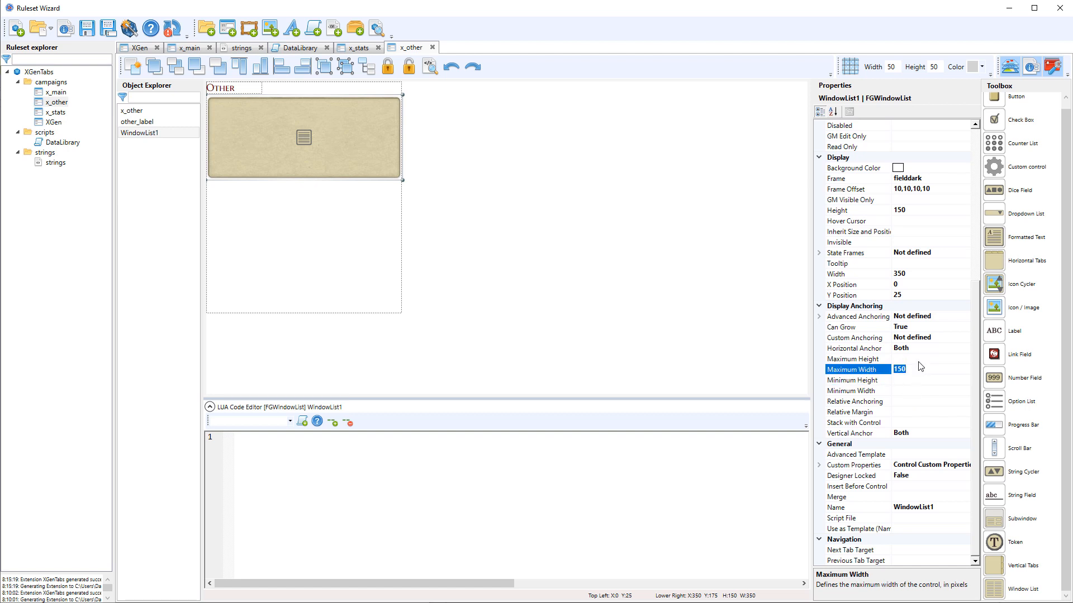
pyautogui.press('BackSpace')
pyautogui.click(899, 381)
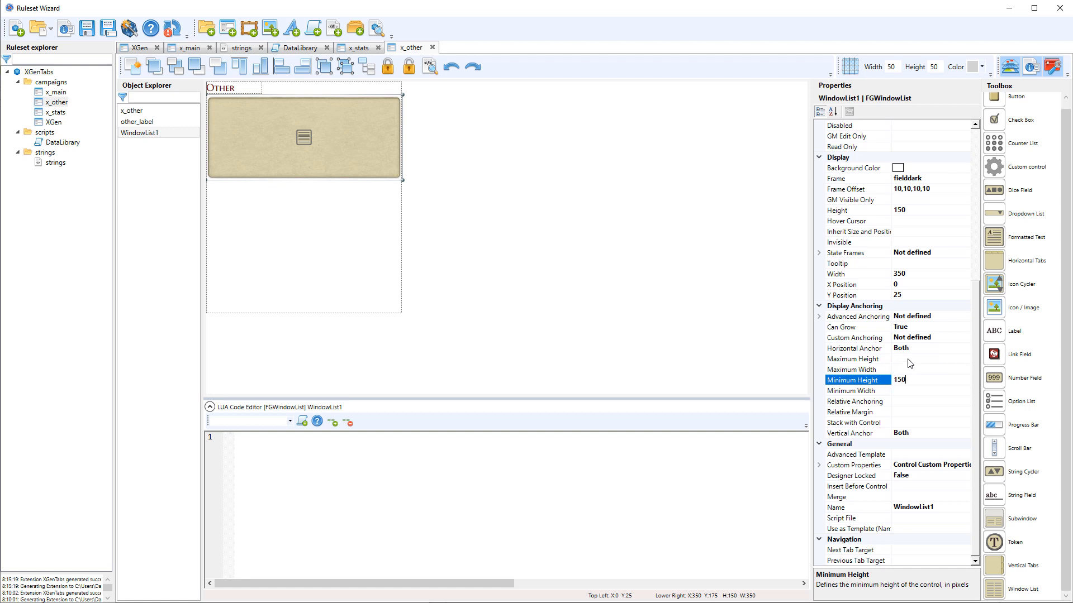
pyautogui.click(911, 358)
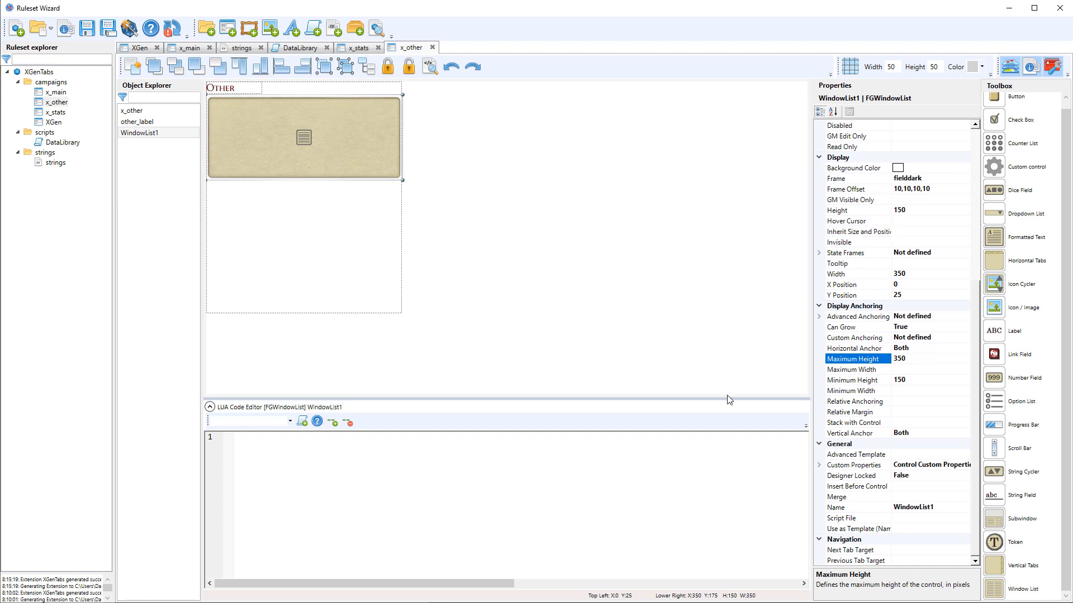
# Rename the window list to other_list and set its Data Source to .otherlist
pyautogui.click(915, 507)
pyautogui.hotkey('ctrl', 'a')
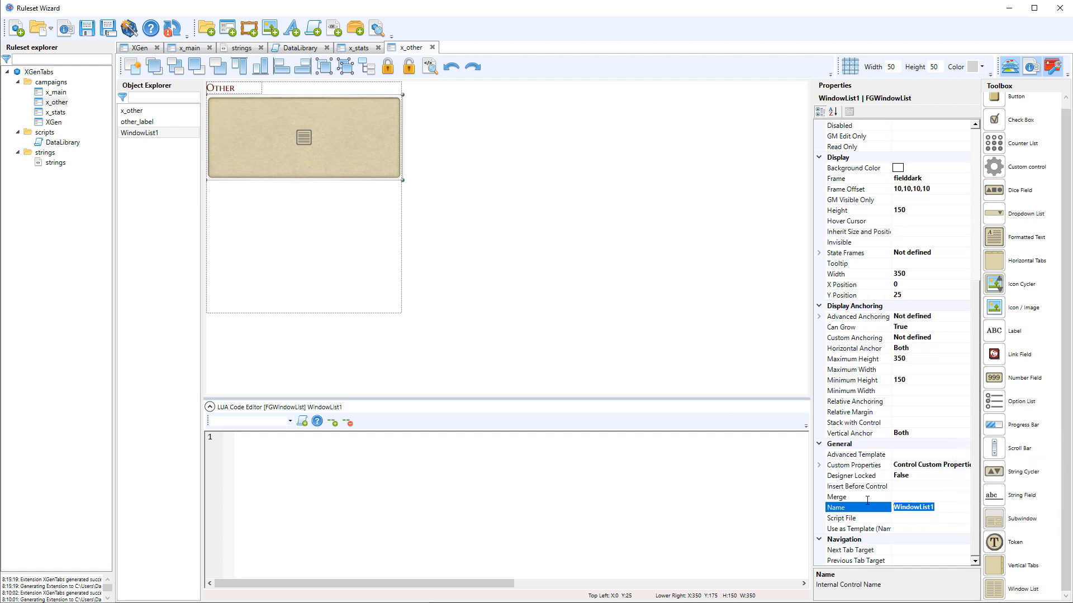
pyautogui.write('other_list')
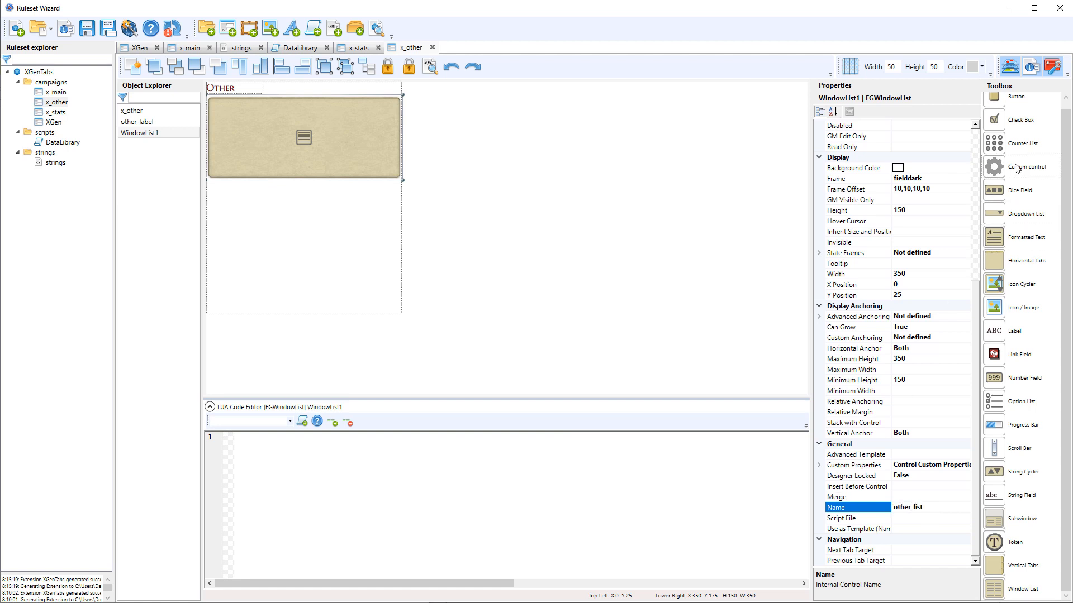
pyautogui.click(976, 140)
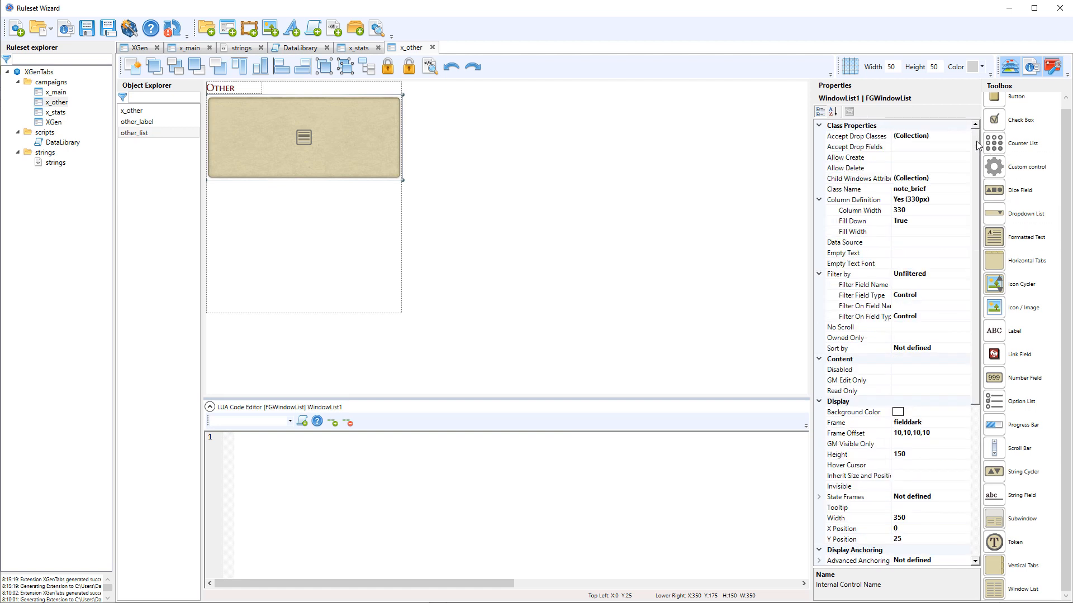
pyautogui.click(914, 243)
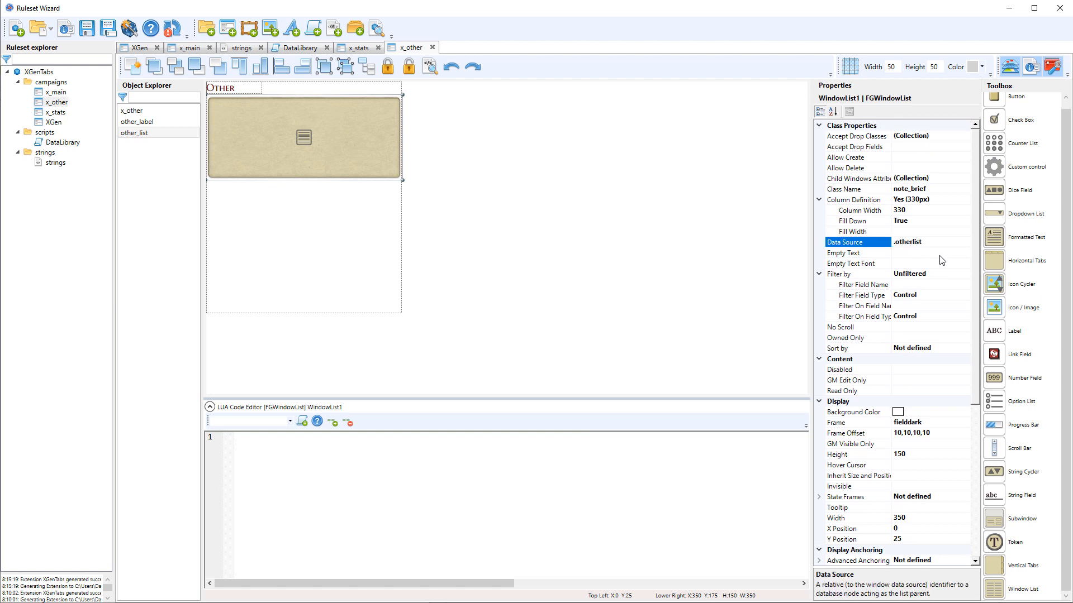
pyautogui.click(482, 264)
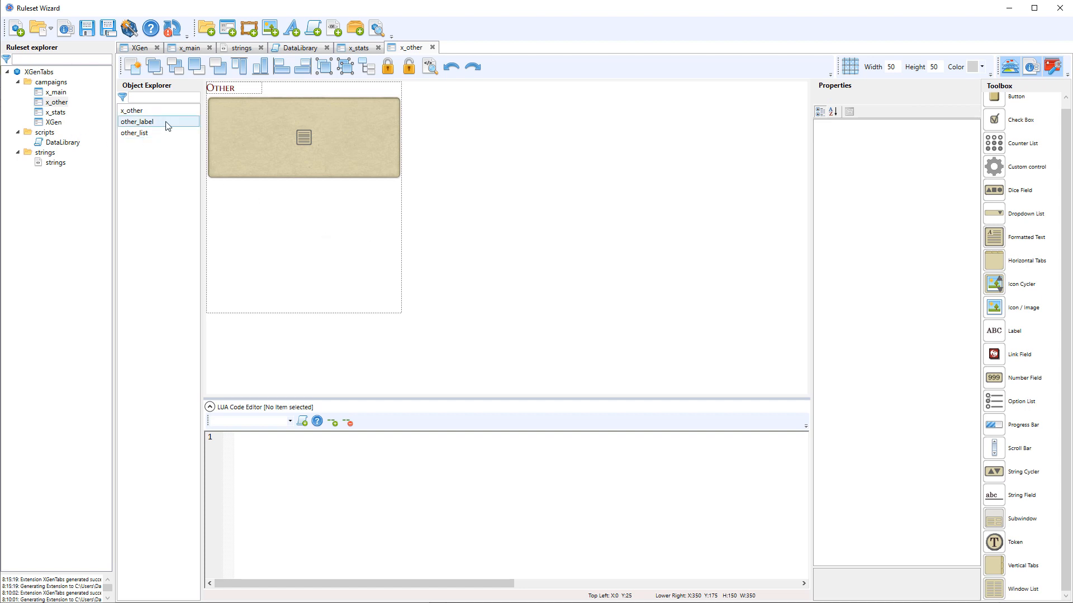
pyautogui.click(214, 136)
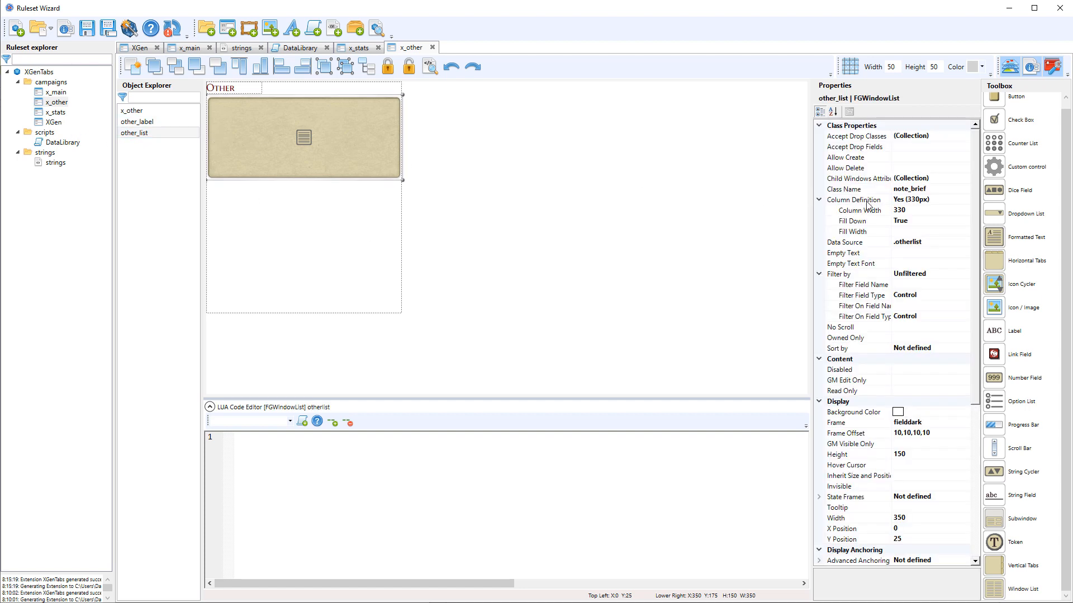
# Add a window named note_brief to the campaigns folder, with a height of 25 and a width of 330
pyautogui.click(61, 84)
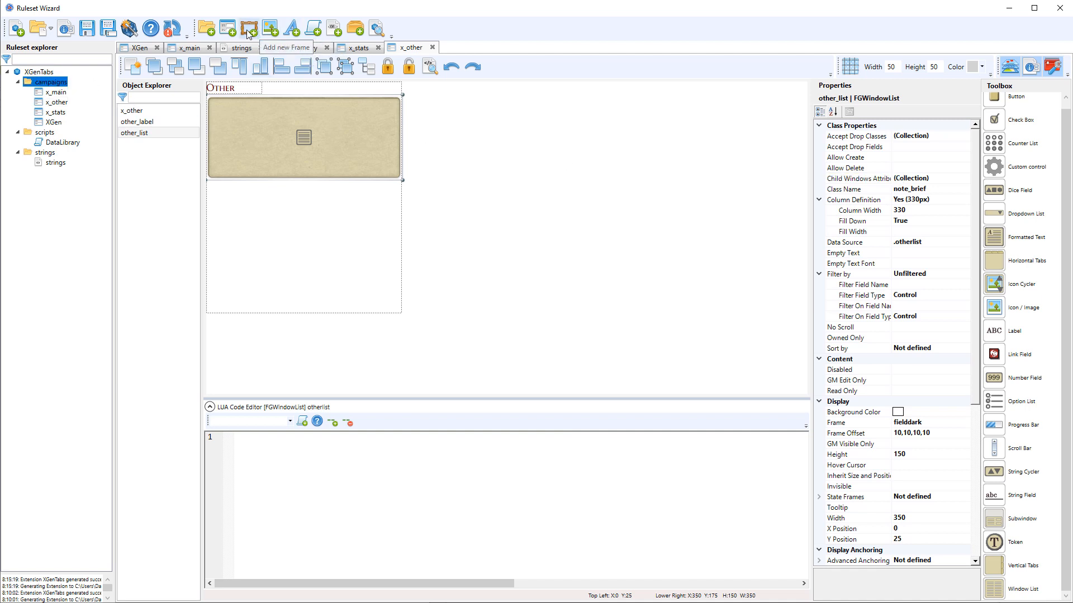
pyautogui.click(227, 29)
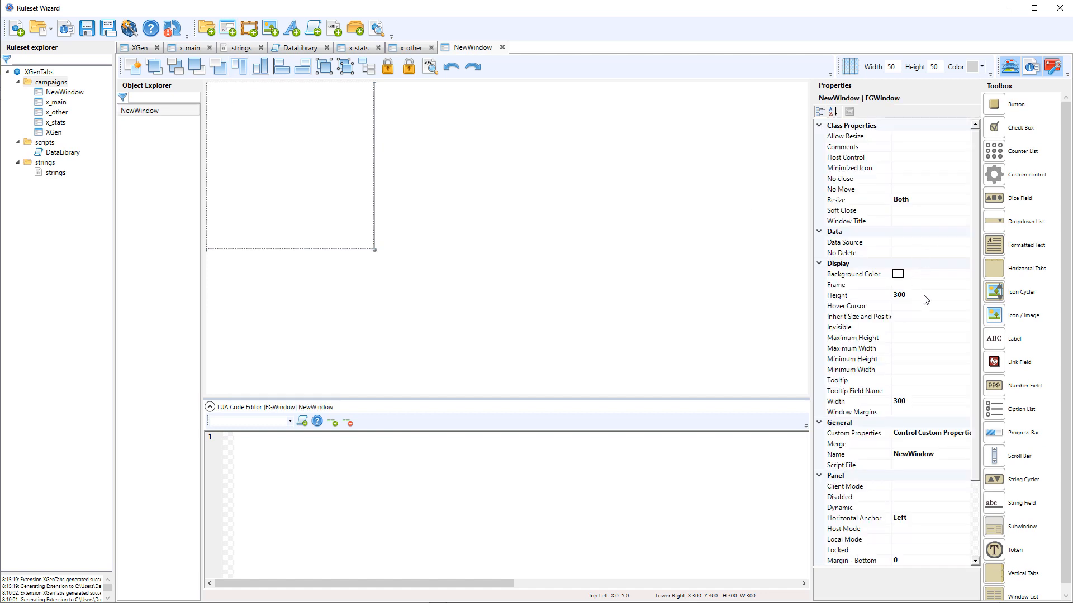
pyautogui.click(925, 295)
pyautogui.write('25')
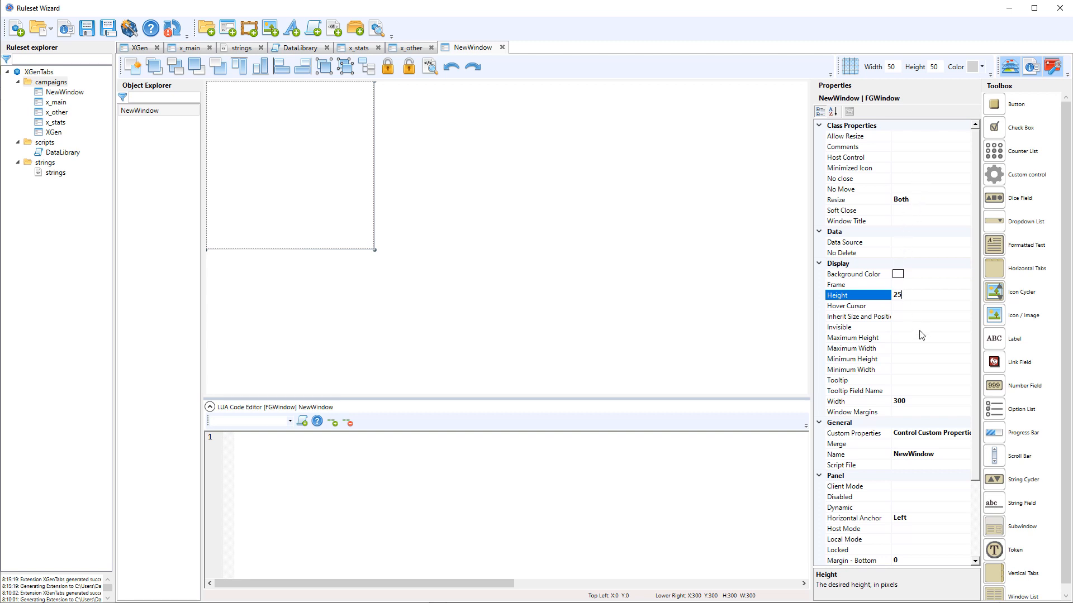
pyautogui.click(925, 401)
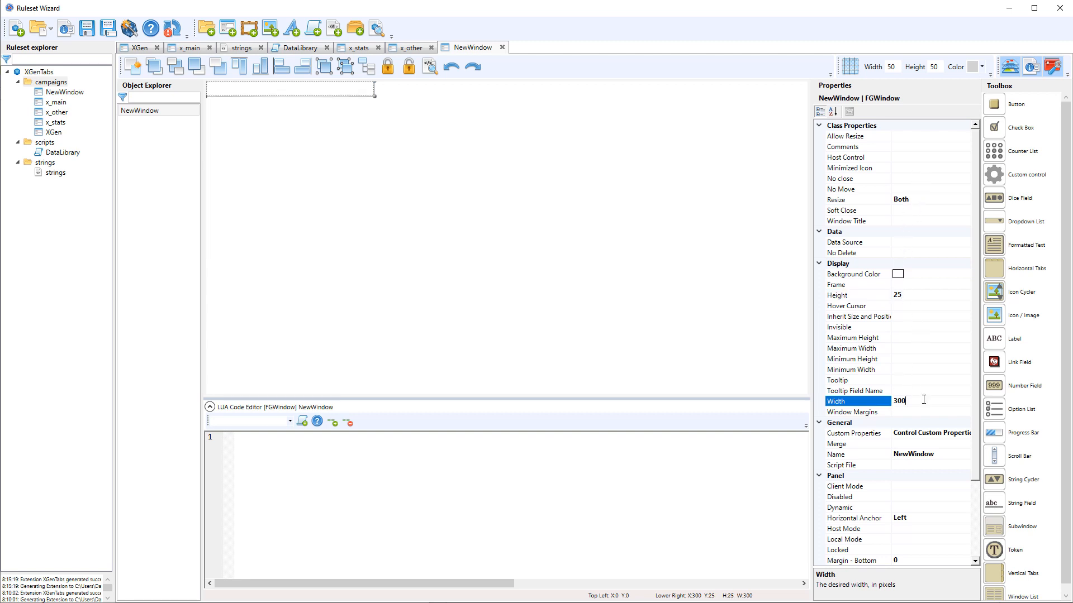
pyautogui.write('3')
pyautogui.click(915, 455)
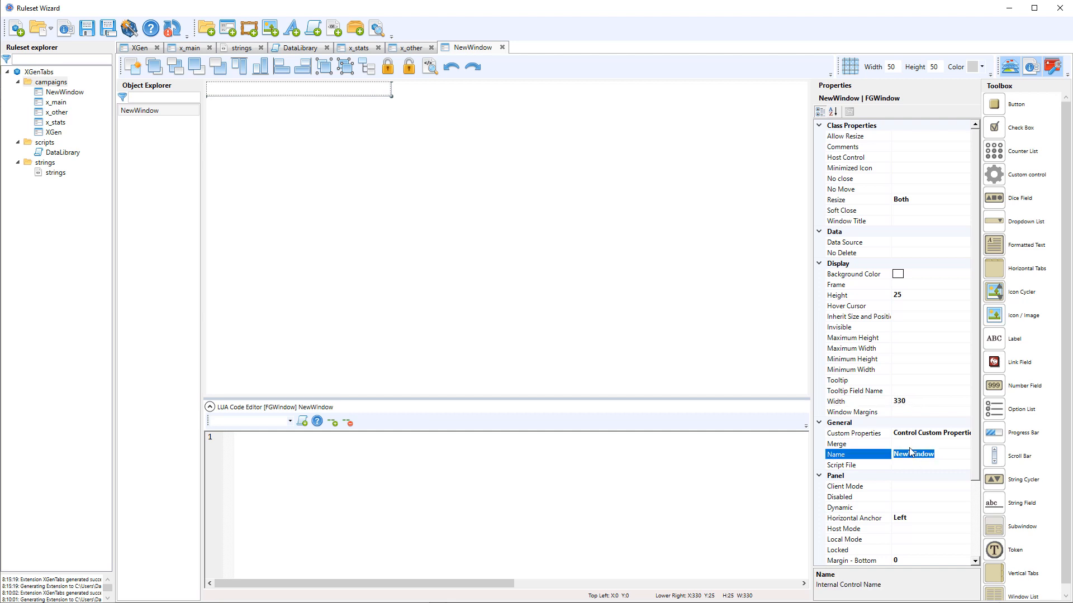
pyautogui.write('ote_brief')
# Add a link field to note_brief at about X 0, Y 5, with Allow Drop True and Description Field name
pyautogui.moveTo(1017, 363); pyautogui.dragTo(206, 90)
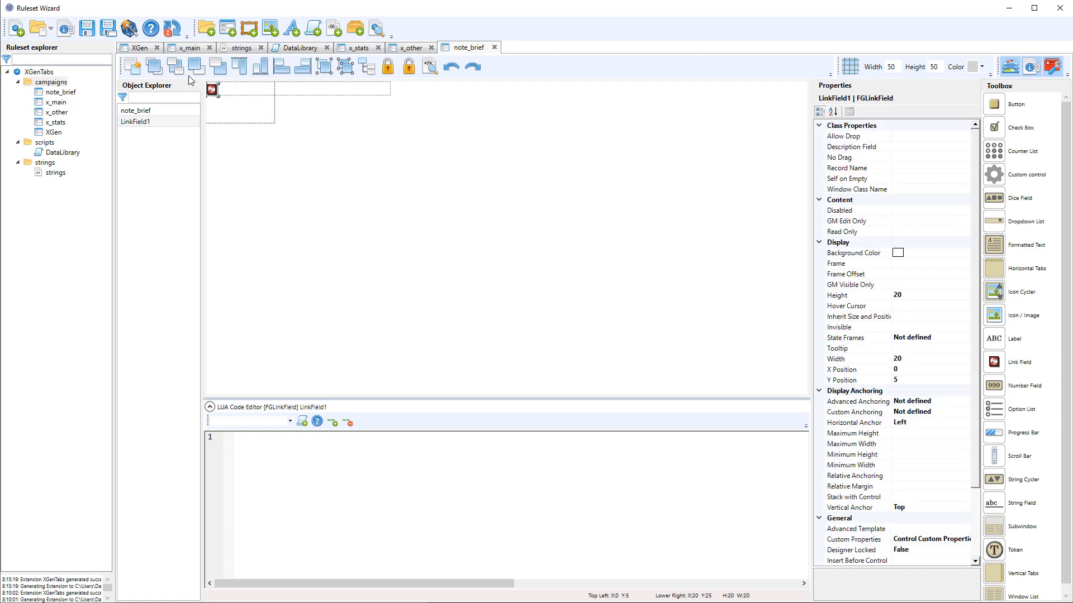
pyautogui.click(917, 136)
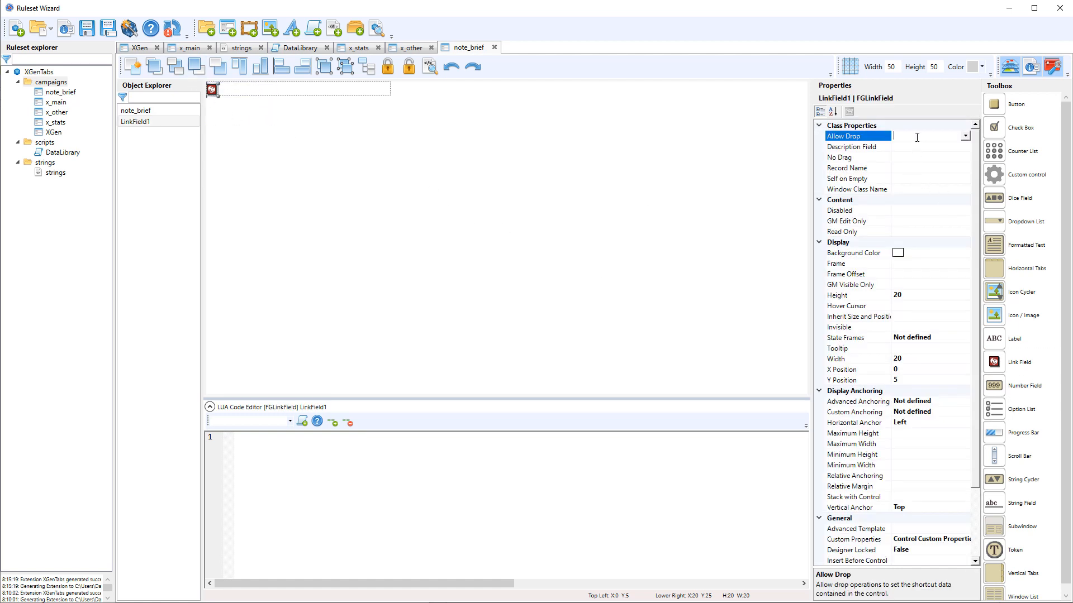
pyautogui.doubleClick(917, 137)
pyautogui.click(917, 148)
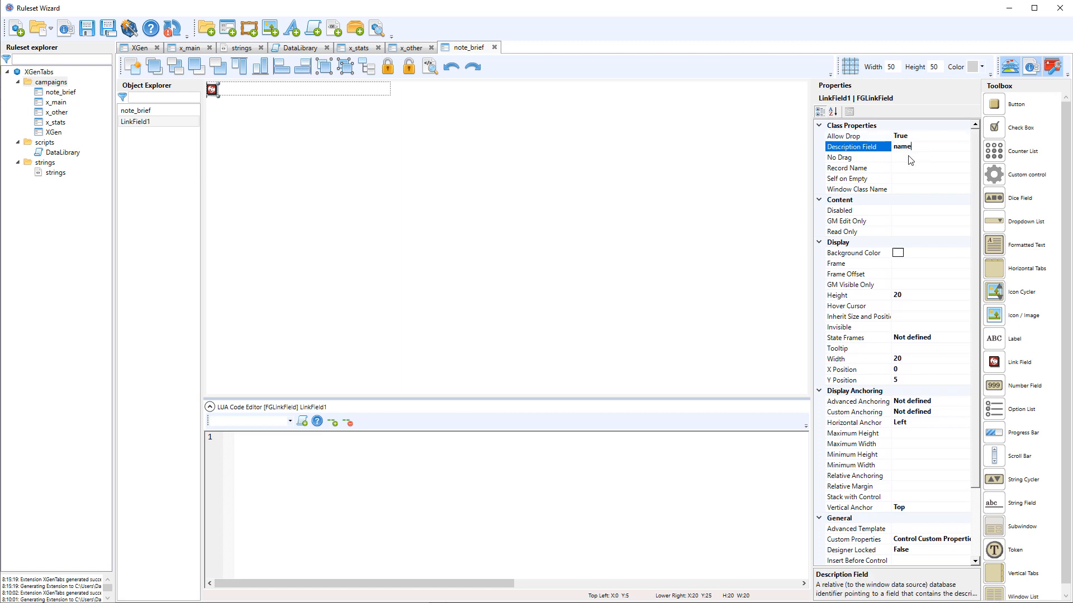
# Set the link field's Self on Empty to True and its Window Class Name to note
pyautogui.click(911, 179)
pyautogui.doubleClick(911, 178)
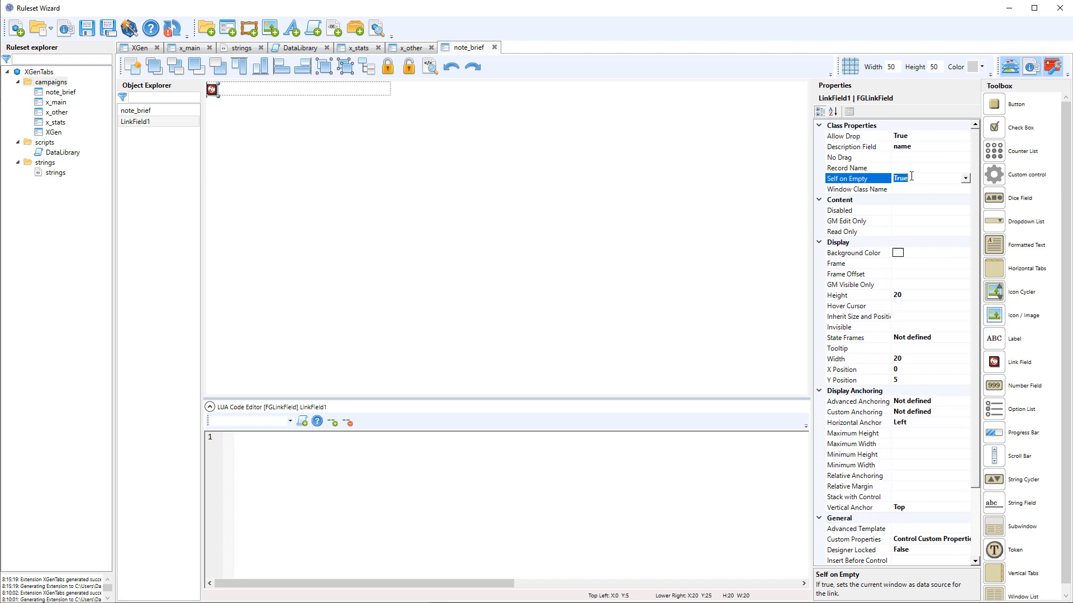
pyautogui.click(913, 191)
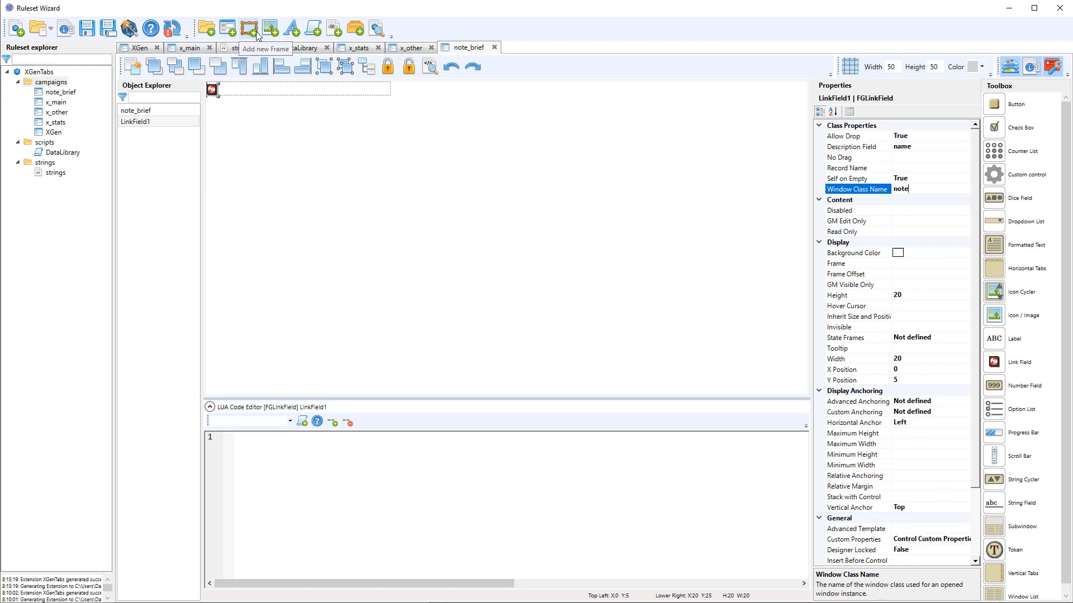
pyautogui.click(388, 66)
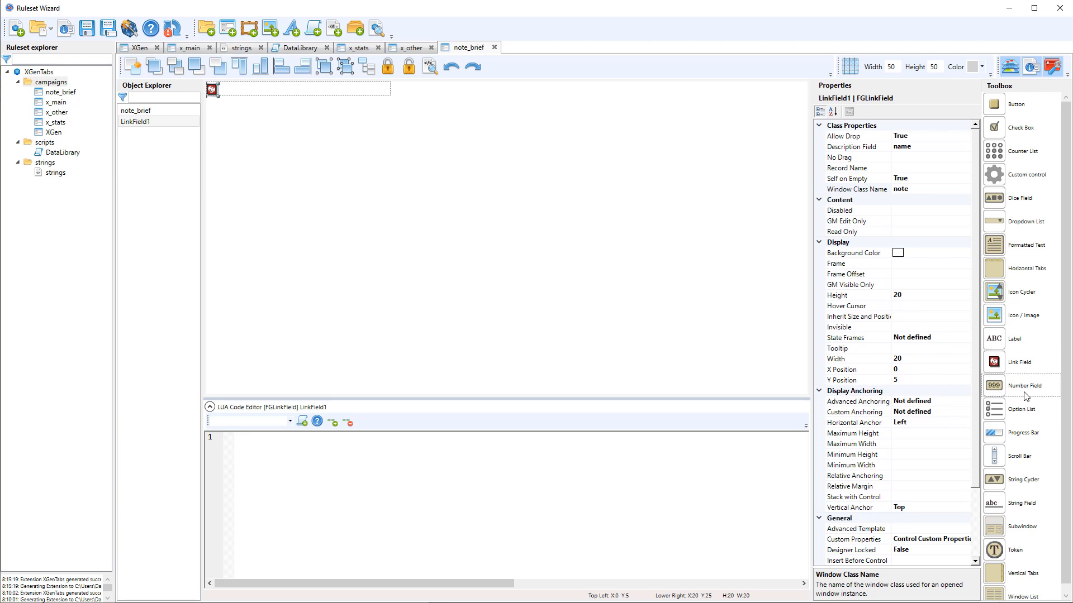
# Add a string field beside the link field, at X Position 25 and Y Position 5, with a width of 300
pyautogui.moveTo(1031, 507); pyautogui.dragTo(263, 90)
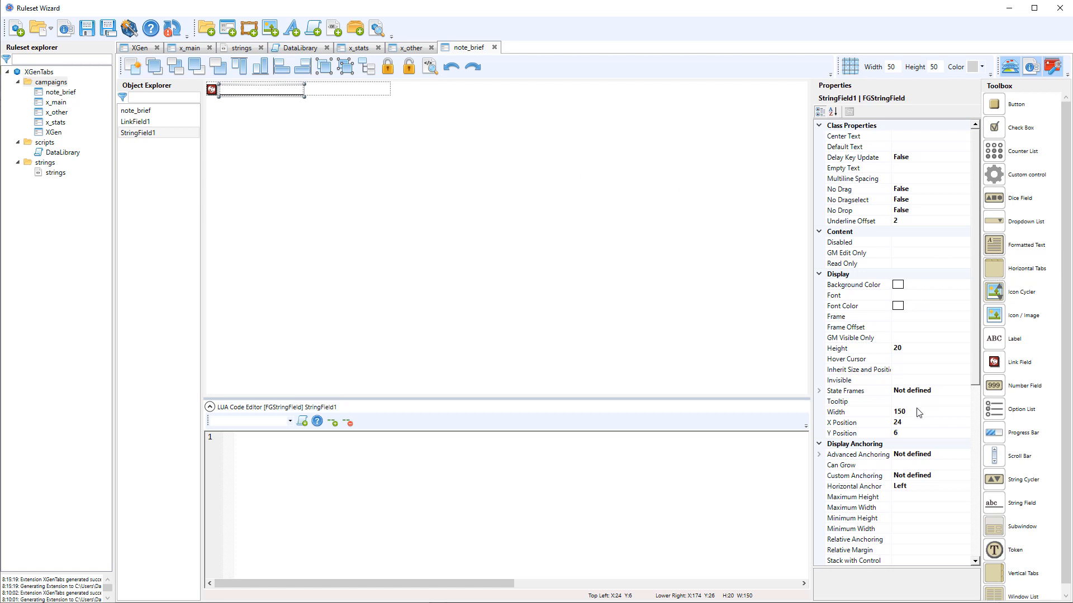
pyautogui.click(922, 423)
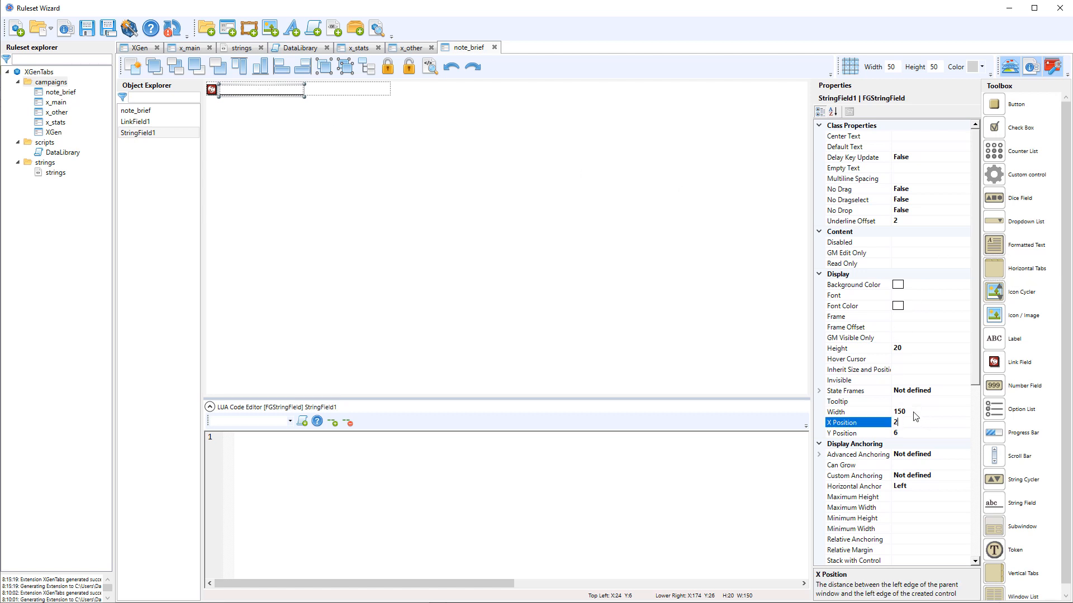
pyautogui.click(911, 434)
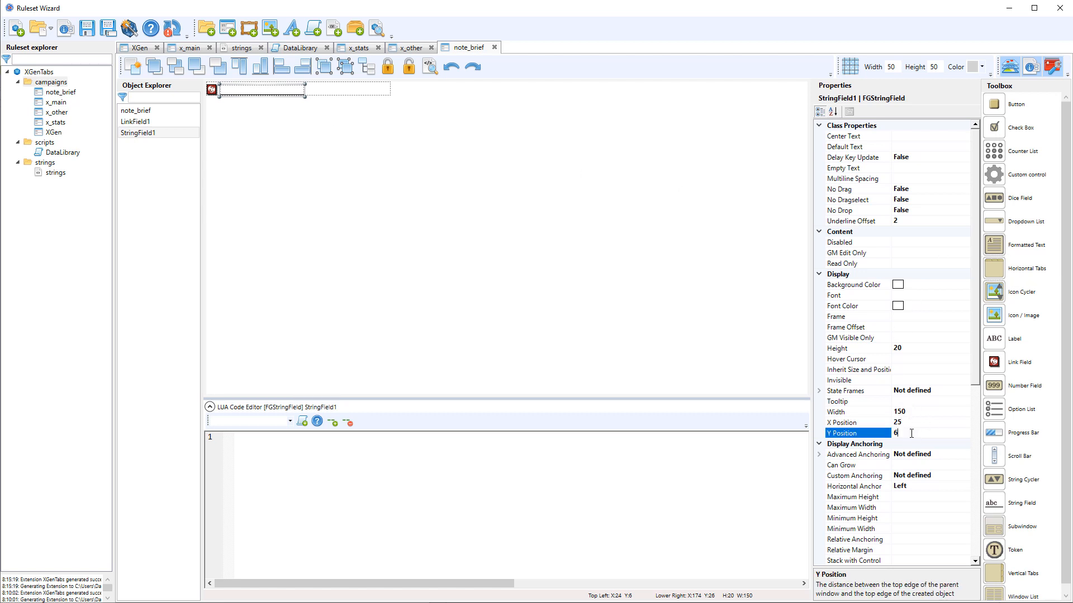
pyautogui.write('5')
pyautogui.press('Return')
pyautogui.click(931, 414)
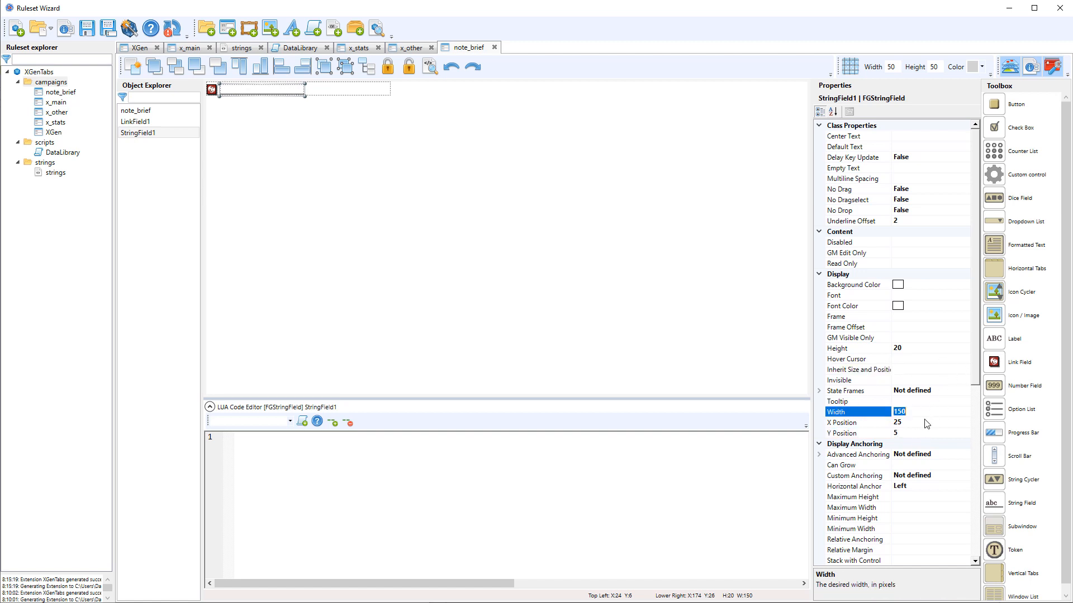
pyautogui.write('300')
pyautogui.press('Return')
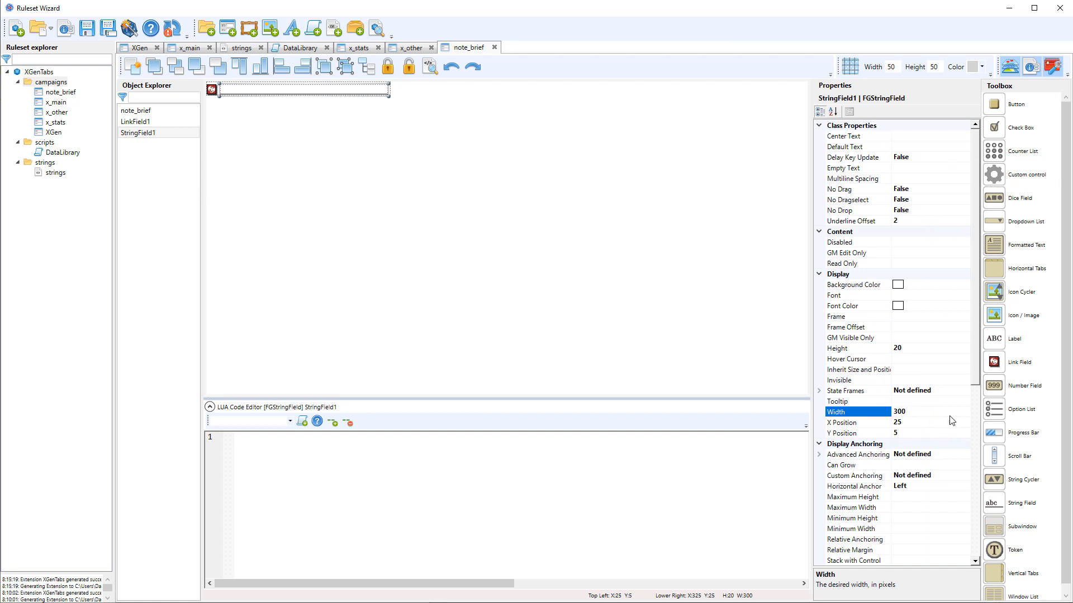
# Rename the string field in note_brief to name
pyautogui.scroll(-9, 977, 514)
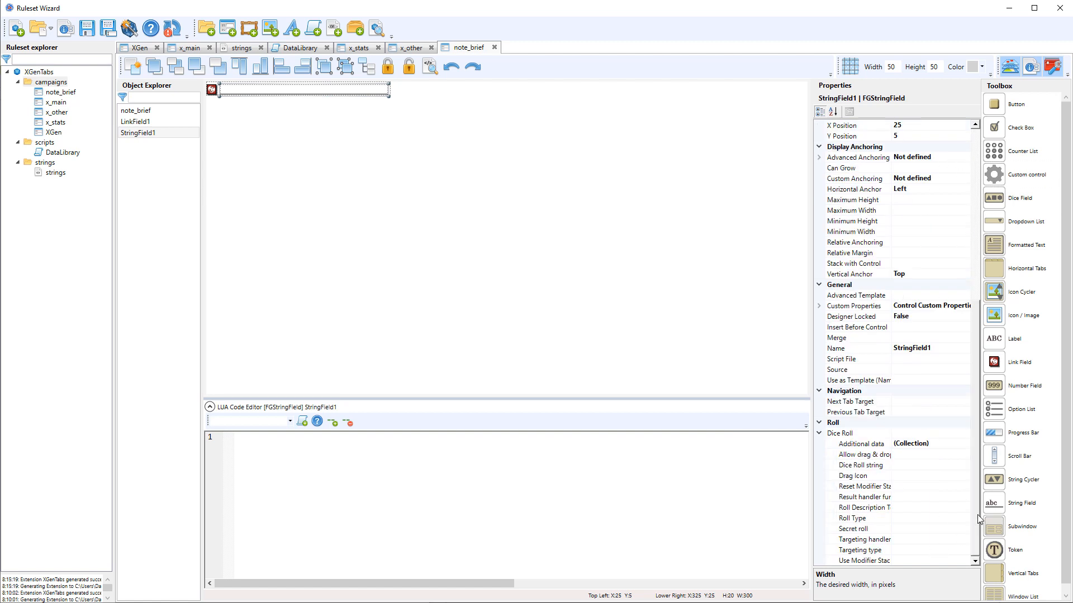
pyautogui.click(935, 348)
pyautogui.write('name')
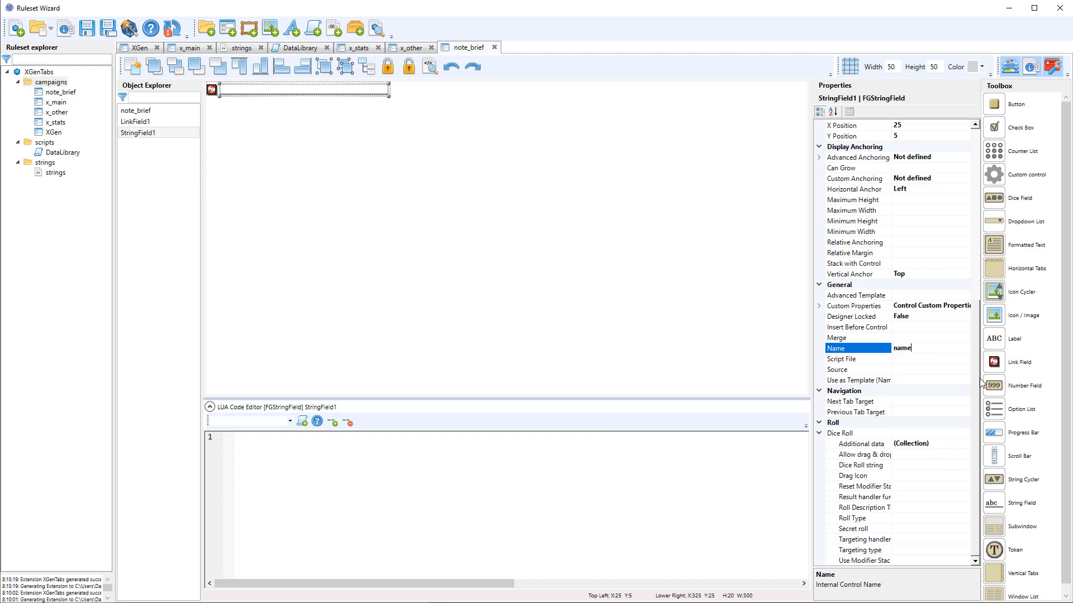
# Delete the name string field from note_brief
pyautogui.click(476, 183)
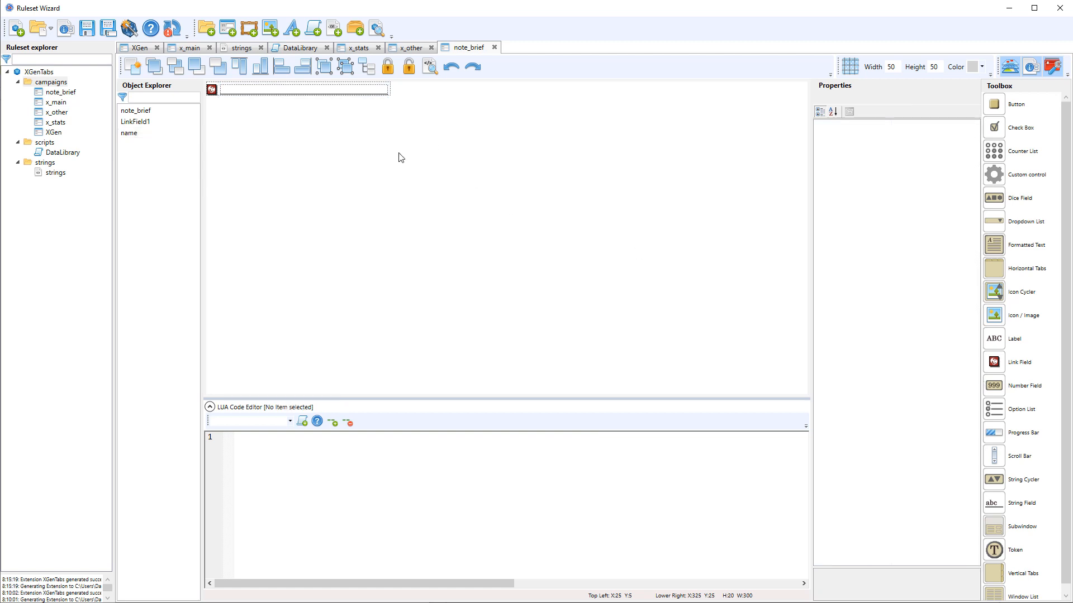
pyautogui.moveTo(431, 118); pyautogui.dragTo(216, 62)
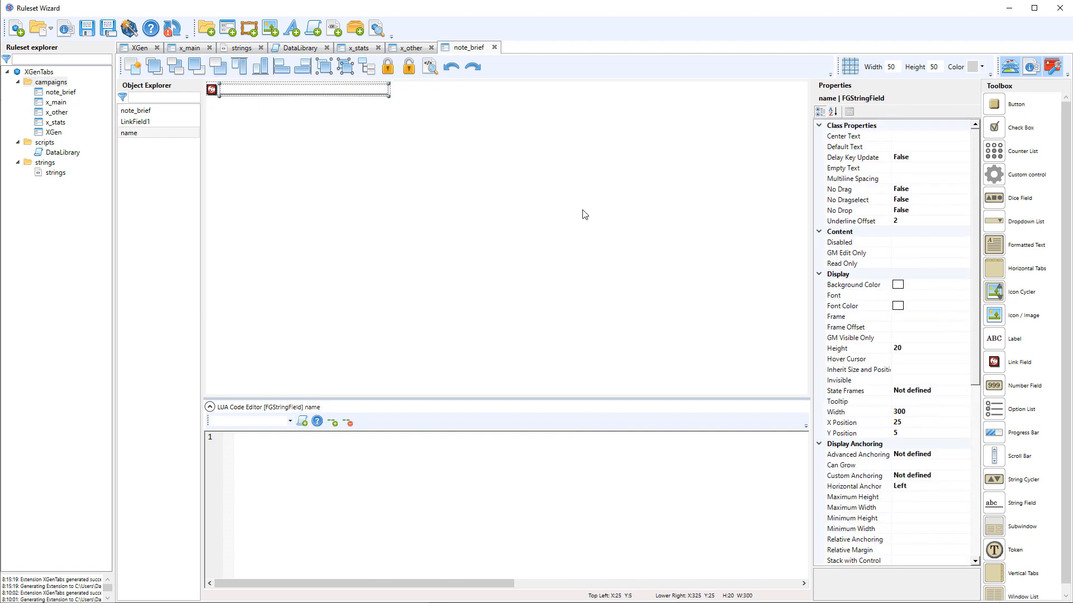
pyautogui.press('Delete')
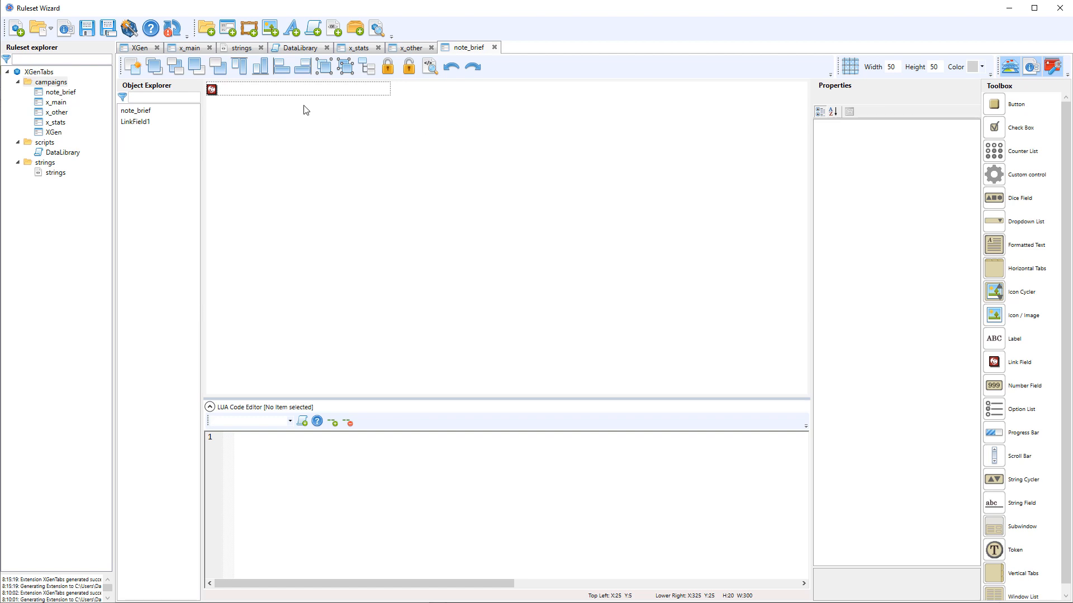
# Rename the remaining link field in note_brief to link
pyautogui.click(158, 123)
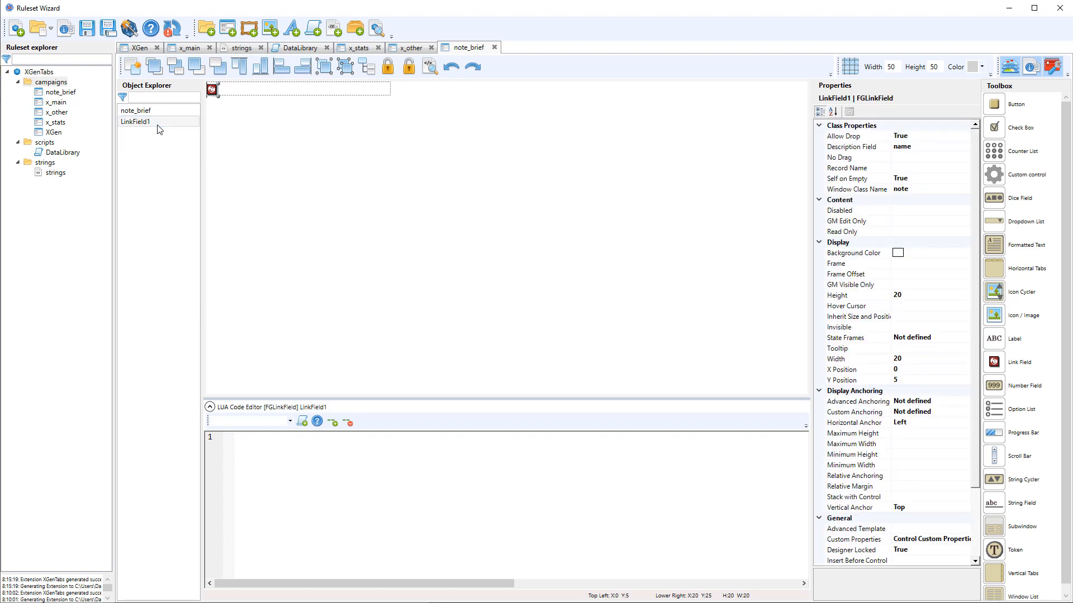
pyautogui.scroll(-2, 945, 504)
pyautogui.click(944, 500)
pyautogui.click(937, 496)
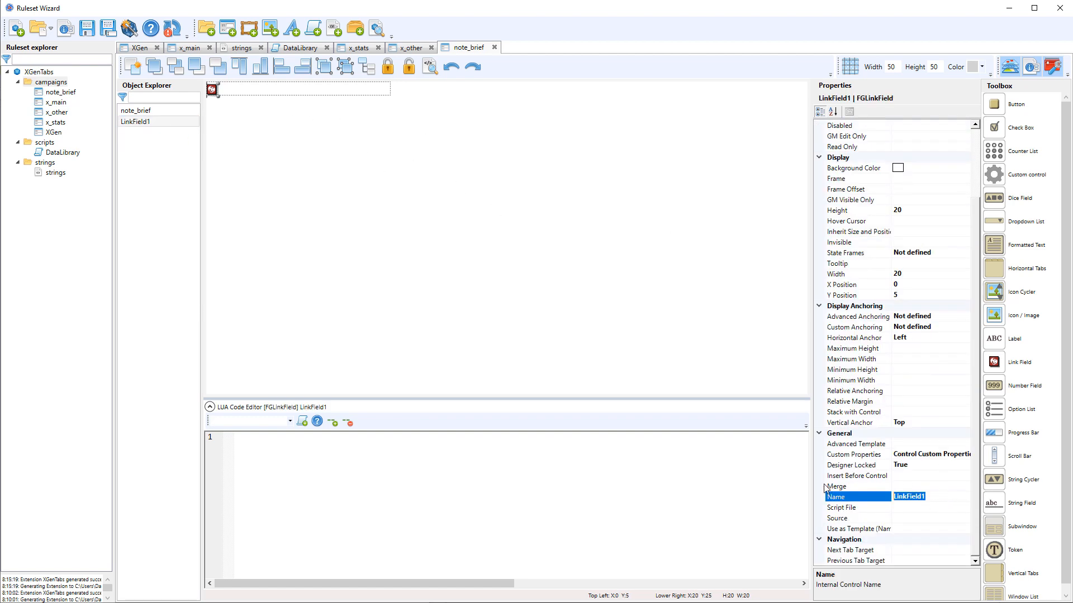
pyautogui.write('lu')
pyautogui.click(615, 226)
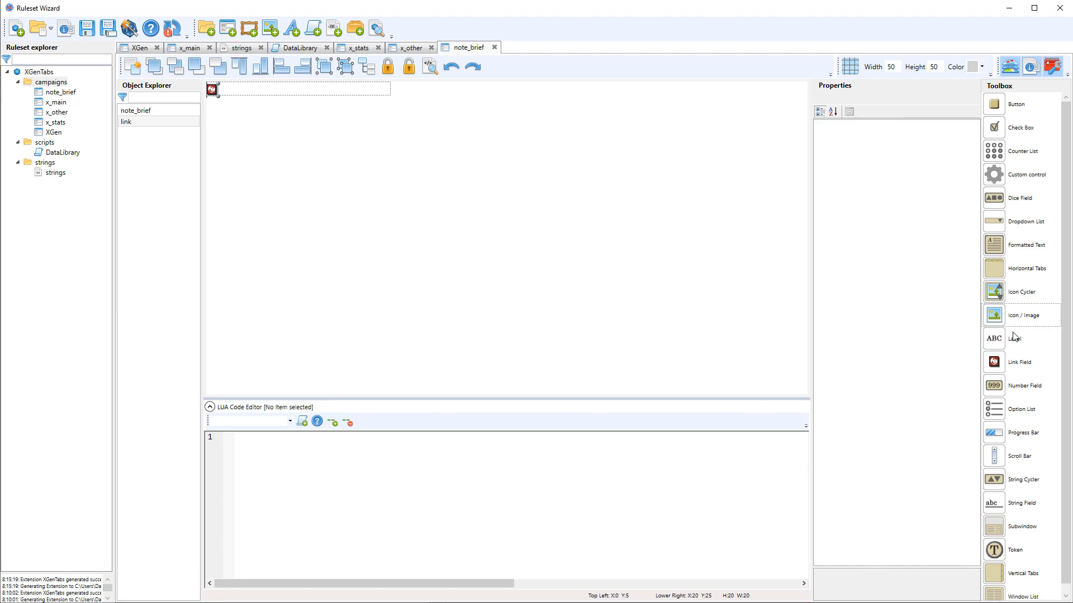
# Add a label beside the link field, at X Position 25 and Y Position 5, with a width of 300
pyautogui.moveTo(1015, 339); pyautogui.dragTo(235, 90)
pyautogui.scroll(-1, 929, 488)
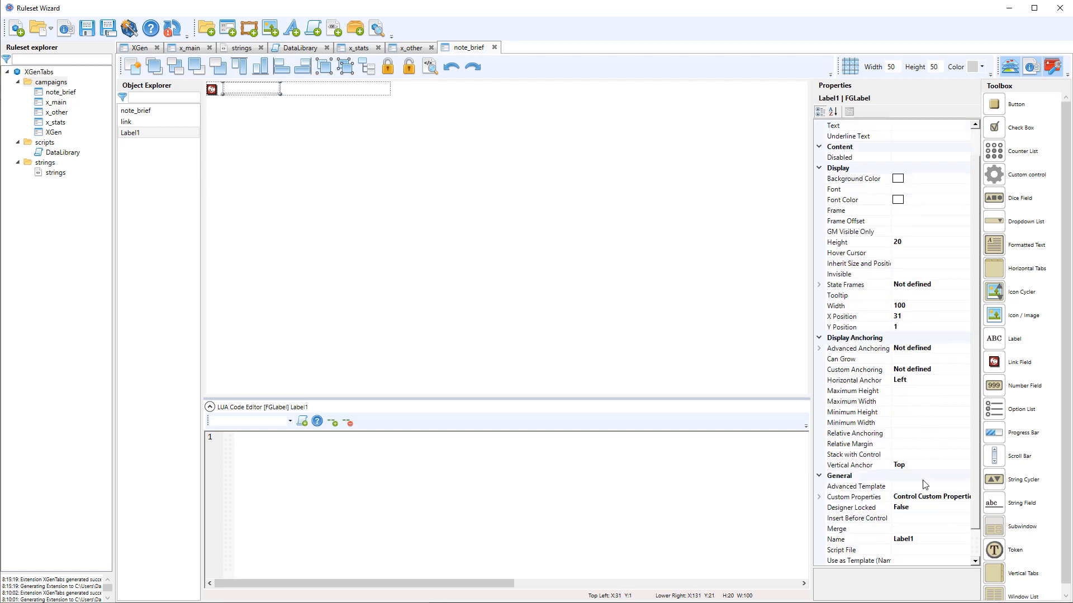
pyautogui.click(921, 306)
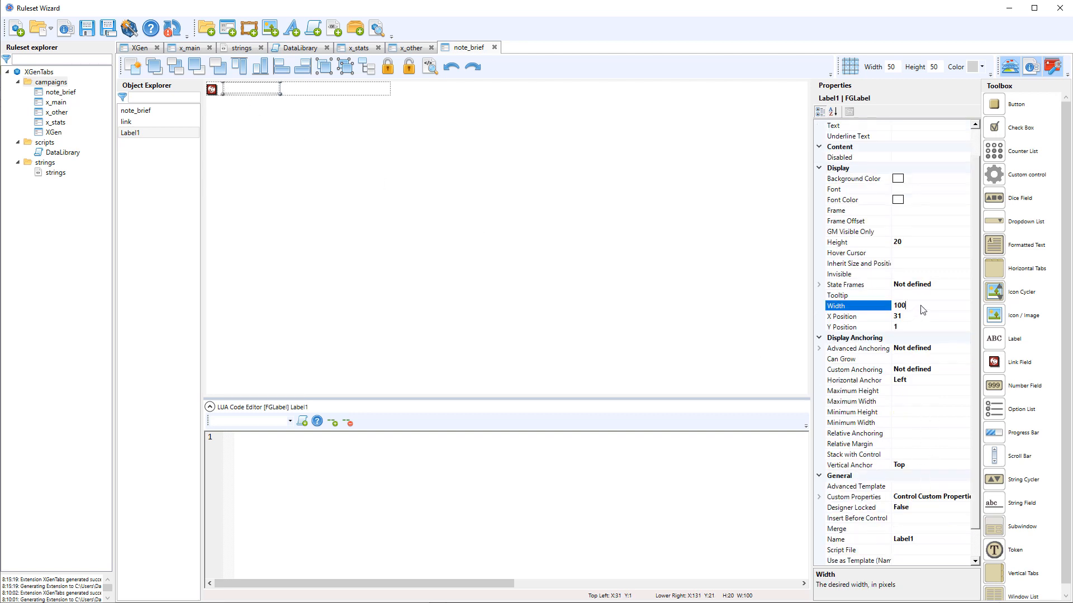
pyautogui.write('300')
pyautogui.click(935, 315)
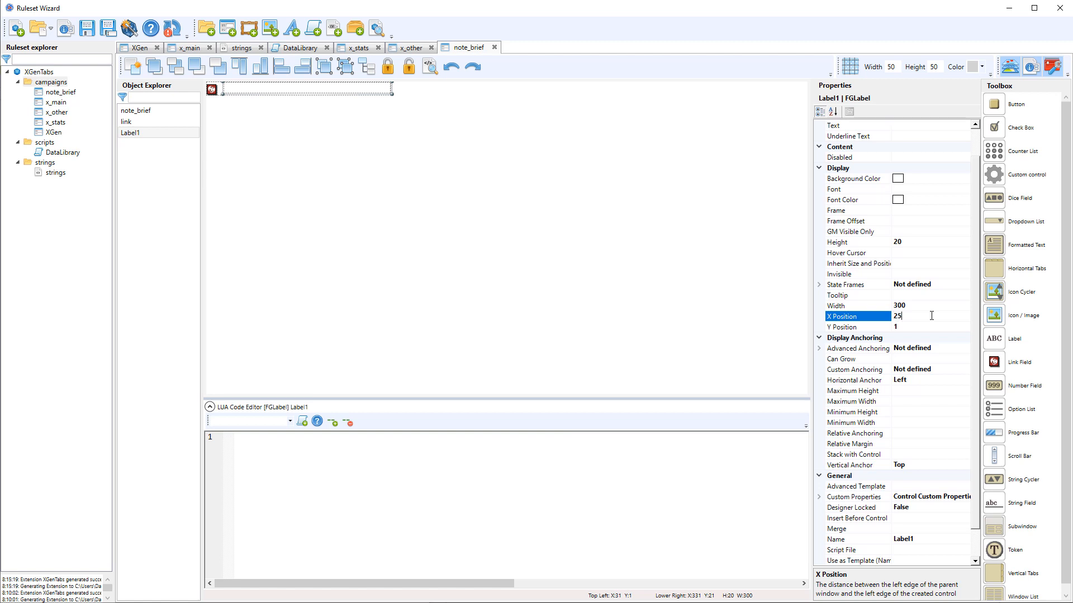
pyautogui.click(906, 327)
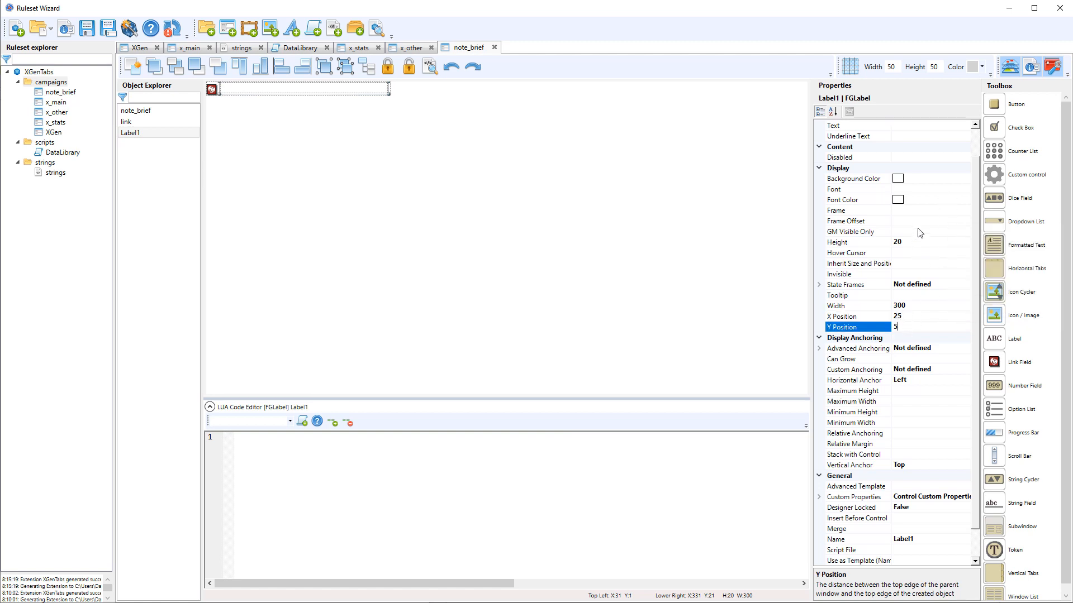
# Rename the new label in note_brief to name
pyautogui.click(928, 540)
pyautogui.write('name')
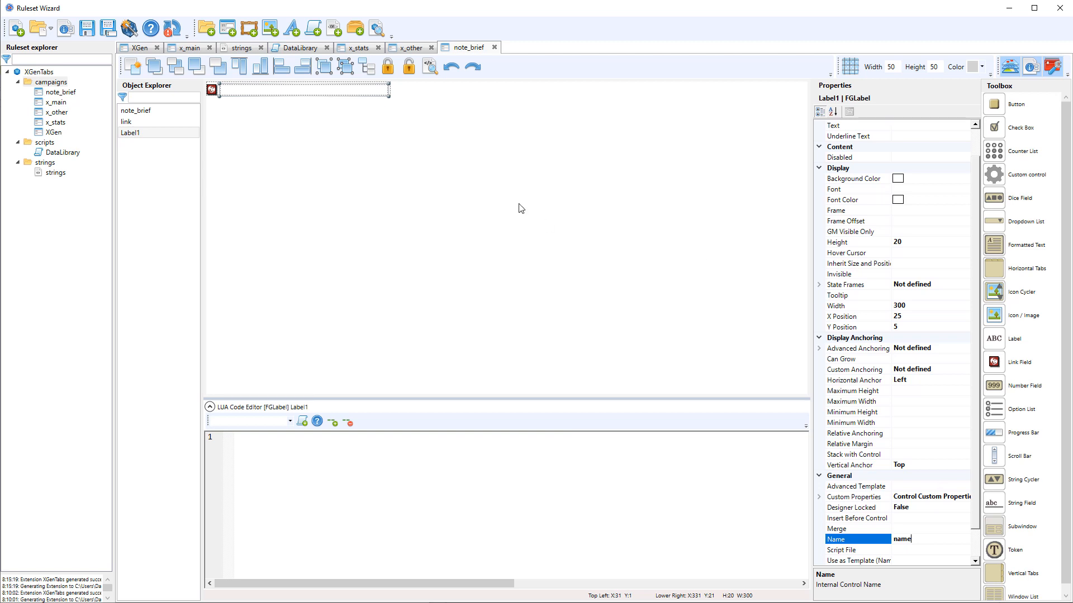
pyautogui.click(359, 162)
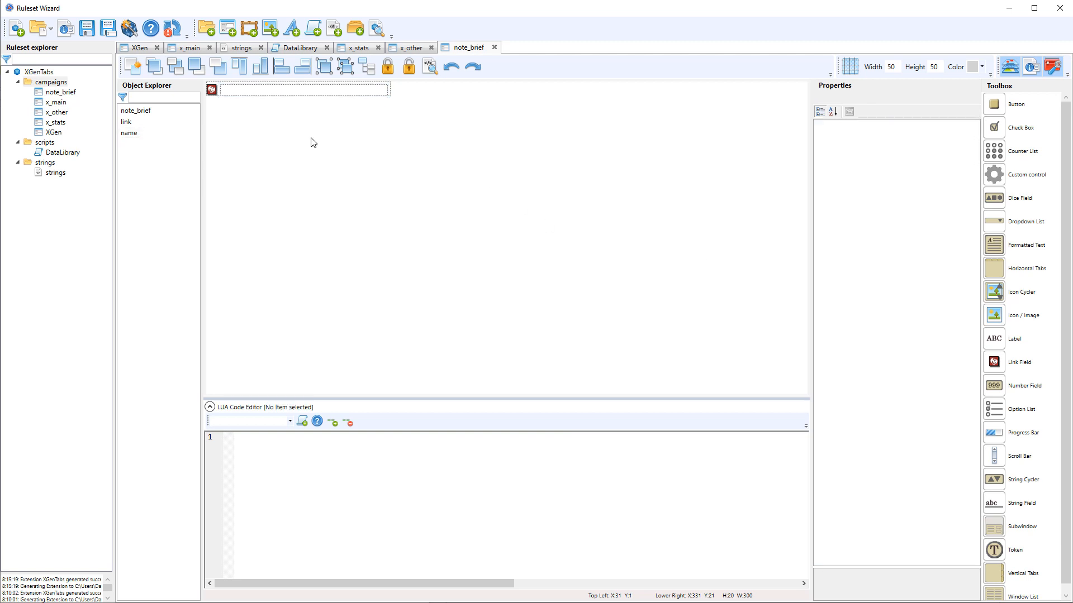
# Generate the extension, switch to Fantasy Grounds and reload the campaign with /reload
pyautogui.click(128, 28)
pyautogui.hotkey('alt', 'Tab')
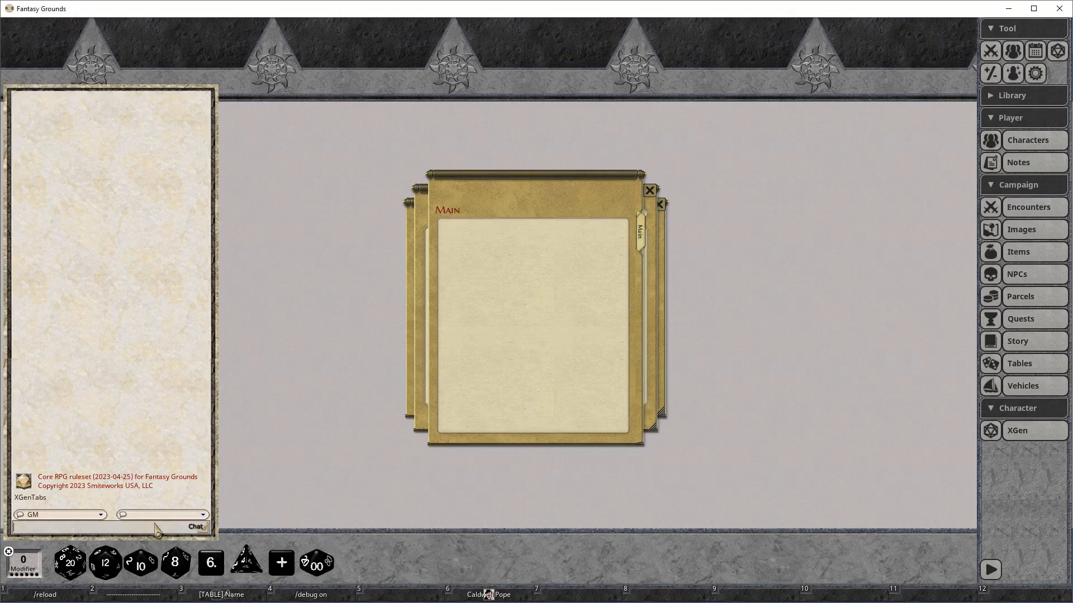
pyautogui.write('/reload')
pyautogui.press('Return')
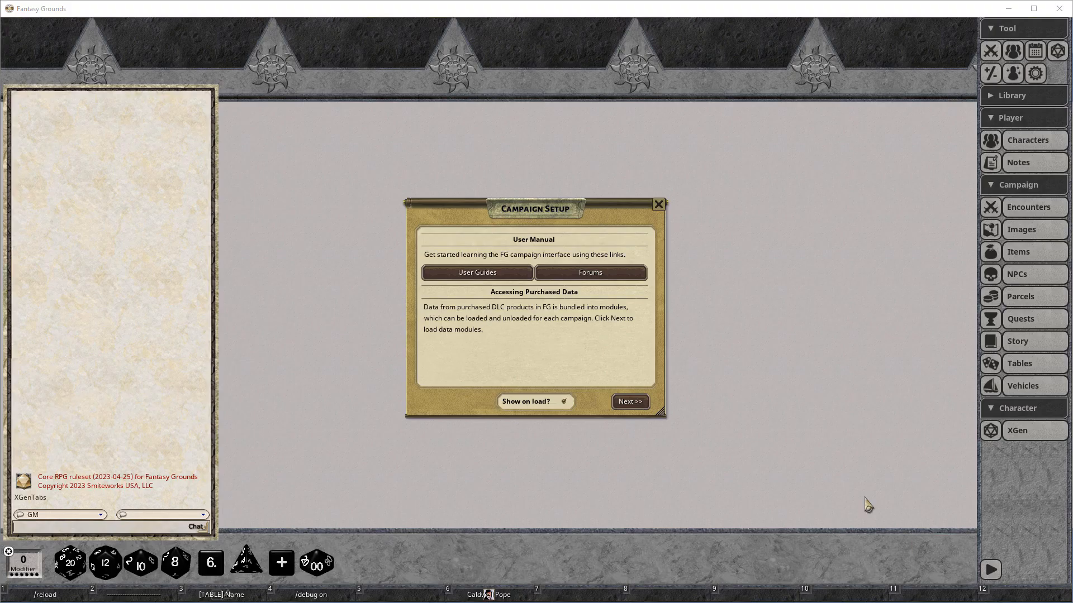
# Open the existing record from the XGen list and move its window clear of the list
pyautogui.click(1014, 431)
pyautogui.click(438, 237)
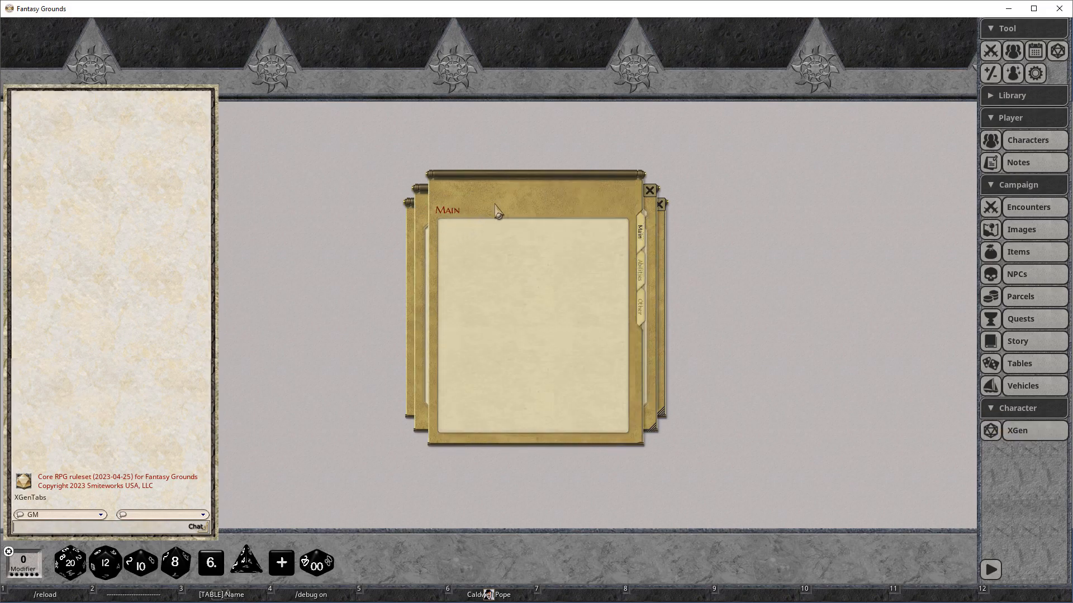
pyautogui.moveTo(525, 177); pyautogui.dragTo(333, 128)
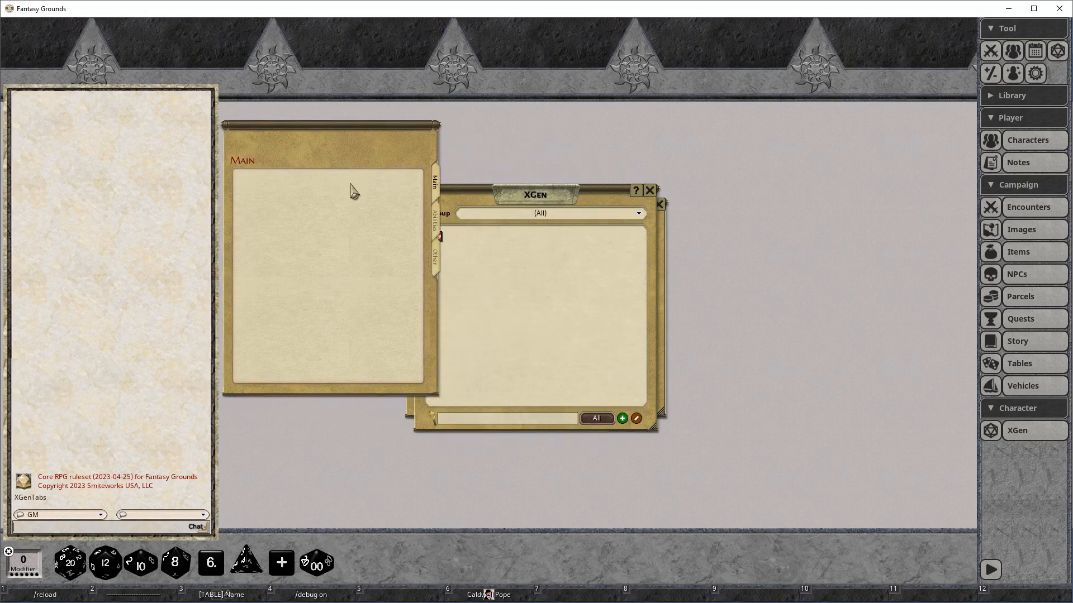
# Set the three values on the record's Abilities tab to 3, 1 and 2 in order
pyautogui.click(436, 223)
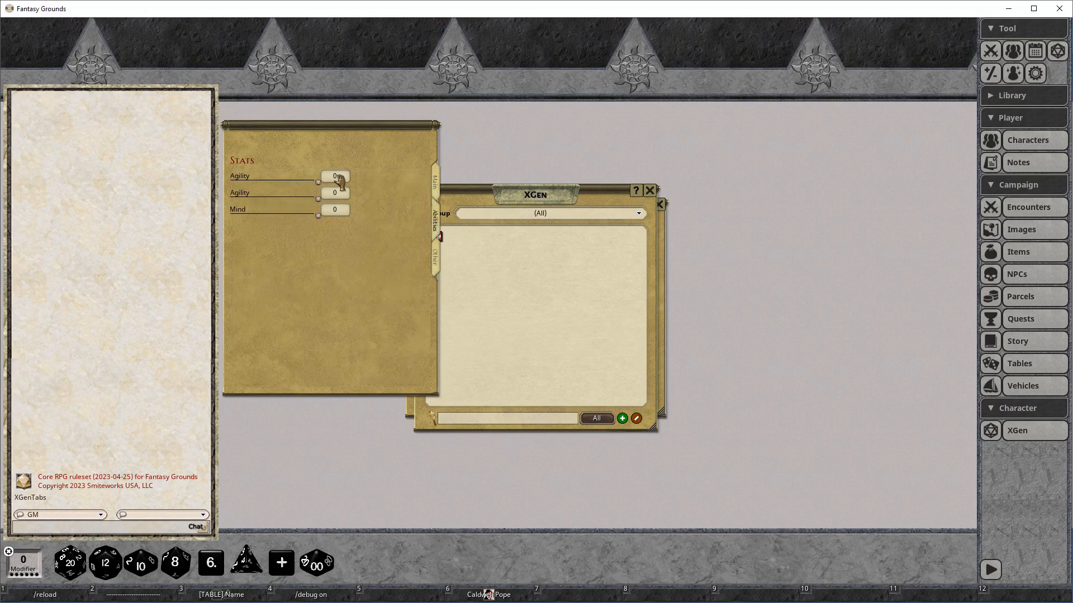
pyautogui.scroll(3, 340, 180)
pyautogui.scroll(1, 342, 195)
pyautogui.scroll(2, 345, 211)
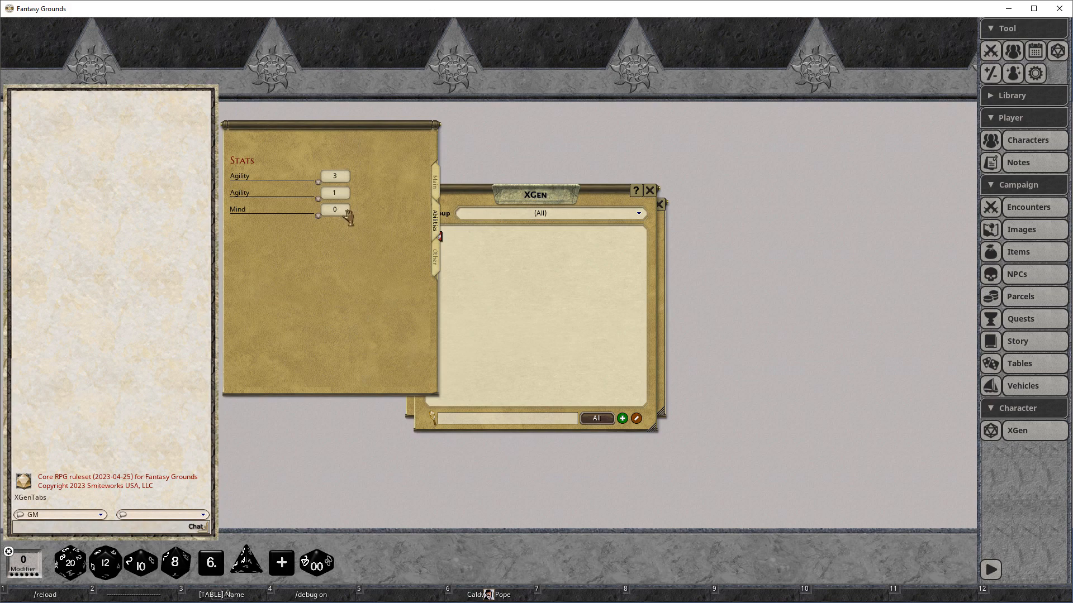
# Rename the first stat on the Abilities tab to Strength
pyautogui.click(271, 179)
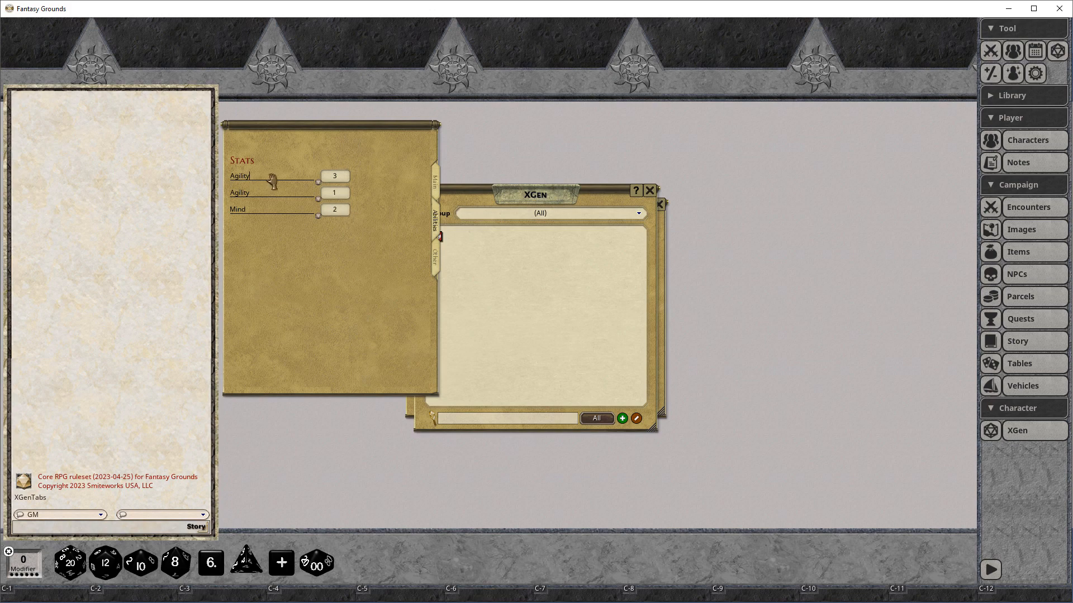
pyautogui.hotkey('ctrl', 'a')
pyautogui.write('S')
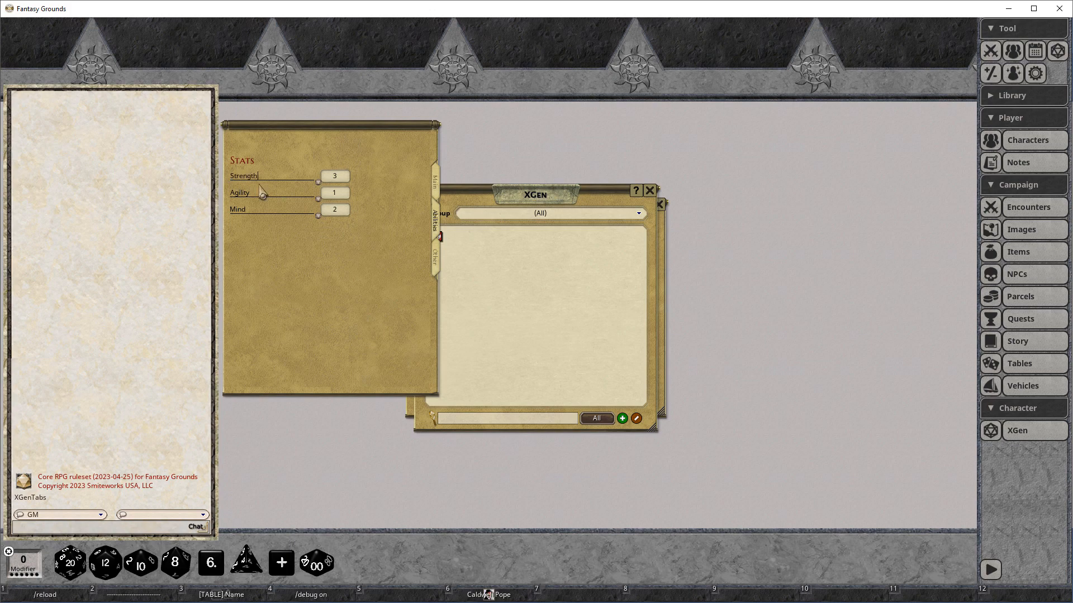
# Roll the dice for Strength, Agility and Mind, and check the record's Other tab
pyautogui.doubleClick(341, 178)
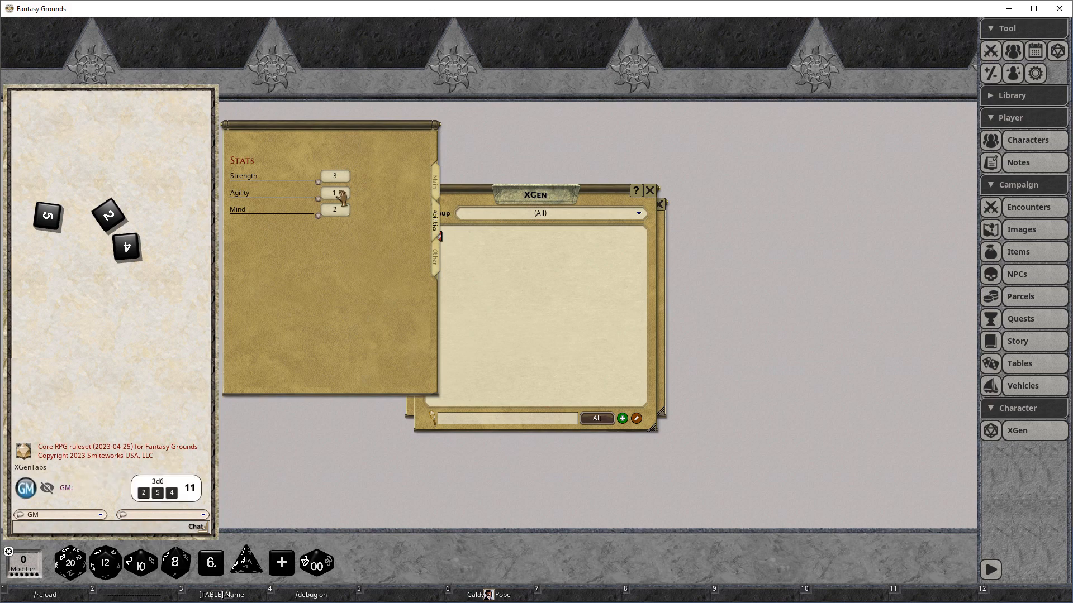
pyautogui.doubleClick(341, 194)
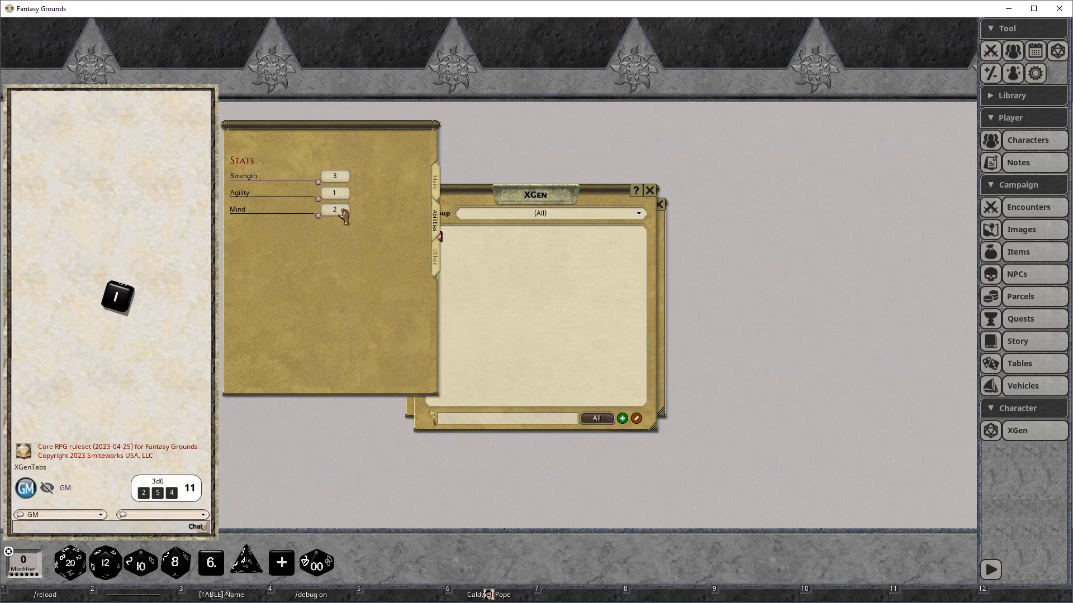
pyautogui.doubleClick(340, 212)
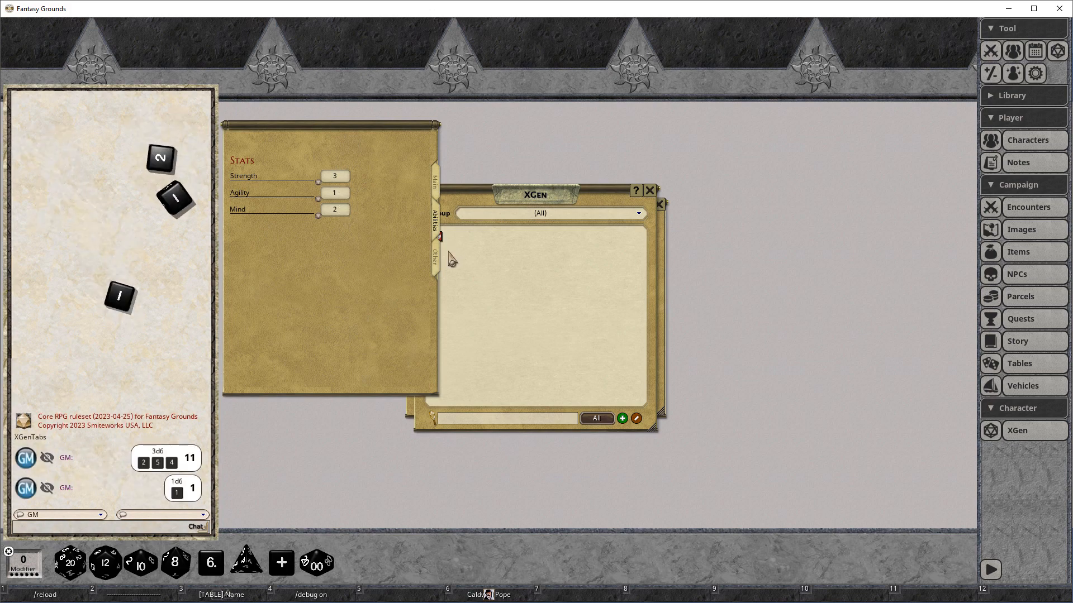
pyautogui.click(437, 269)
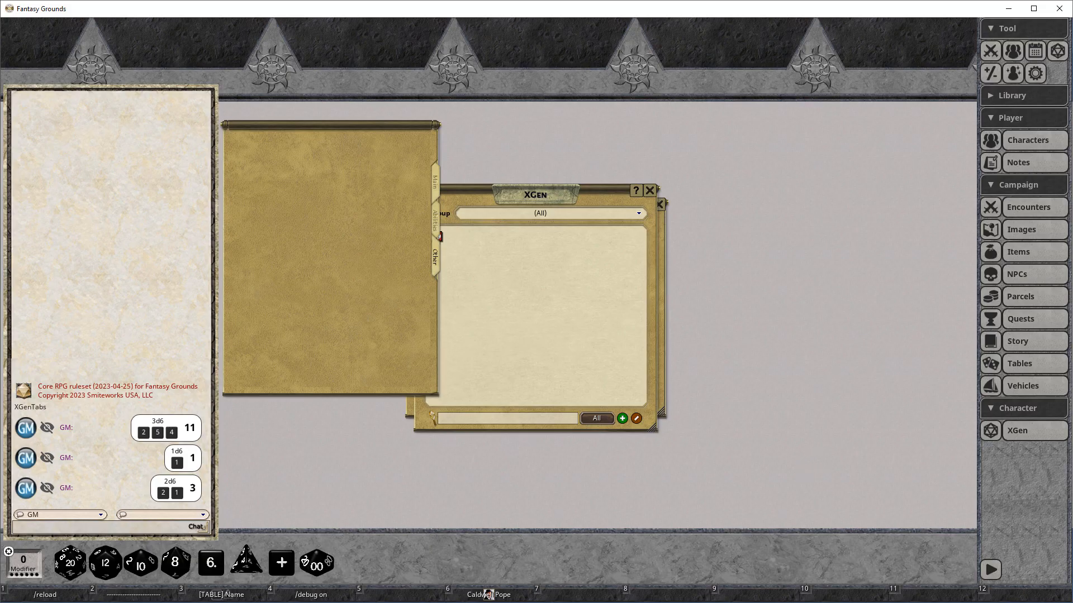
# Return to Ruleset Wizard and set SubWindow3's Class Name to x_other in the XGen window class
pyautogui.hotkey('alt', 'Tab')
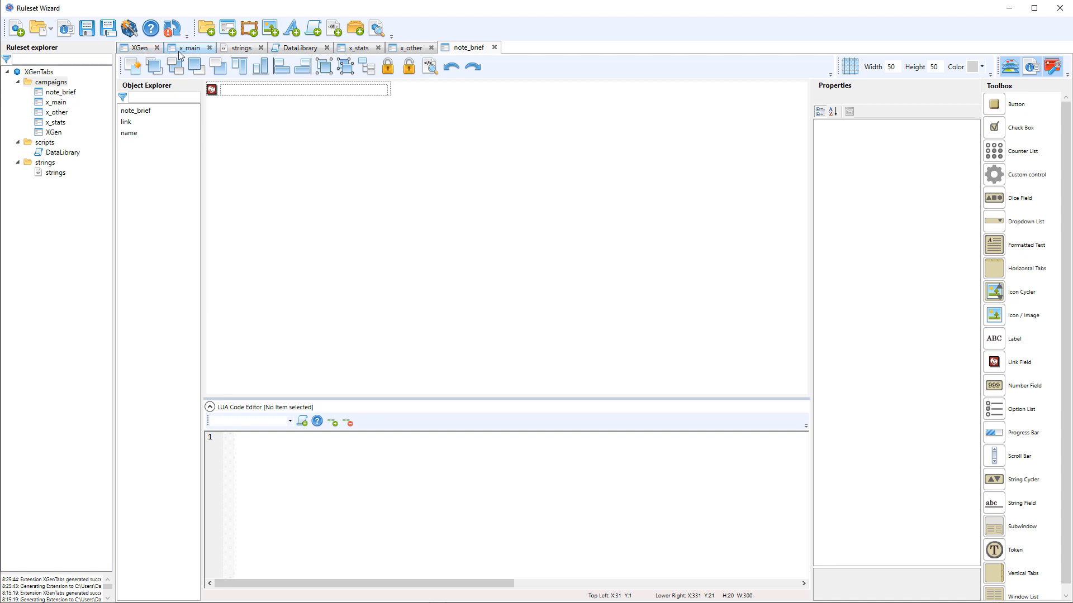
pyautogui.click(147, 49)
pyautogui.click(152, 156)
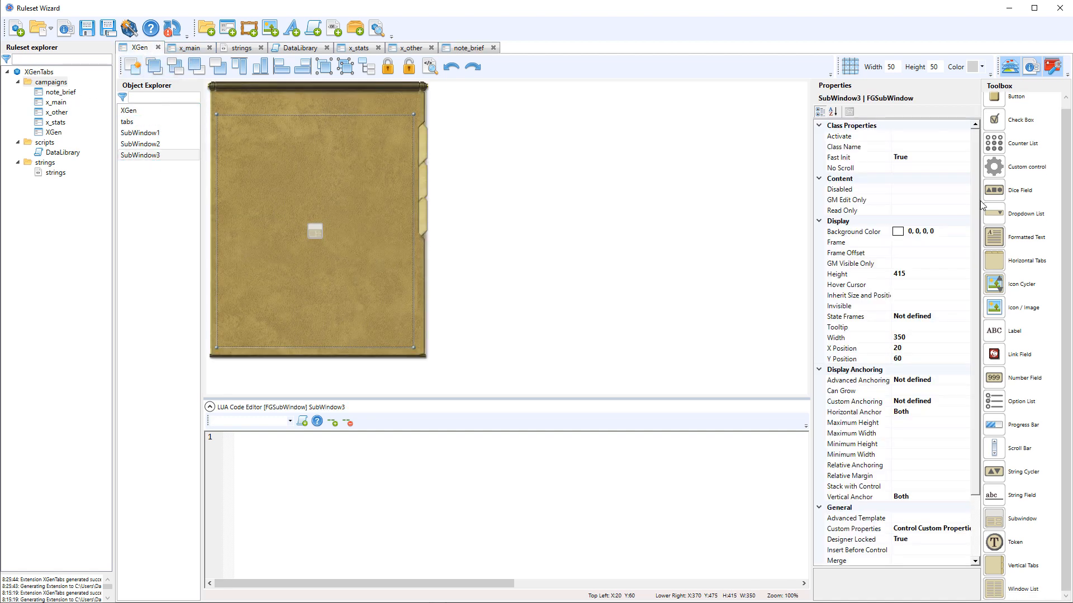
pyautogui.click(898, 147)
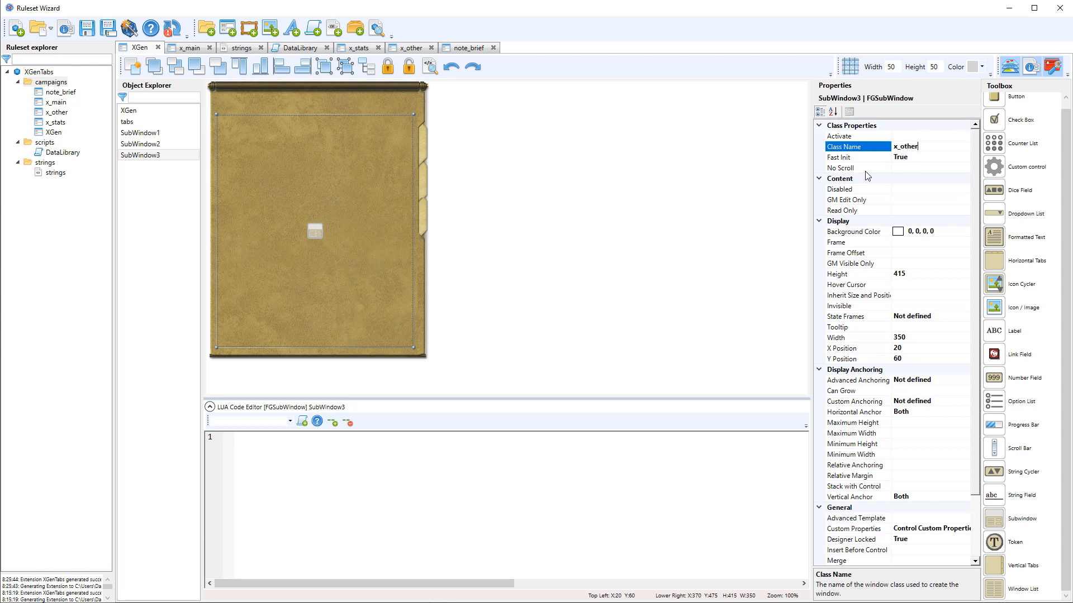
pyautogui.click(513, 189)
# Review the icon and subwindow name of tab_main, tab_abilities and tab_other in the vertical tabs control's collection
pyautogui.click(423, 134)
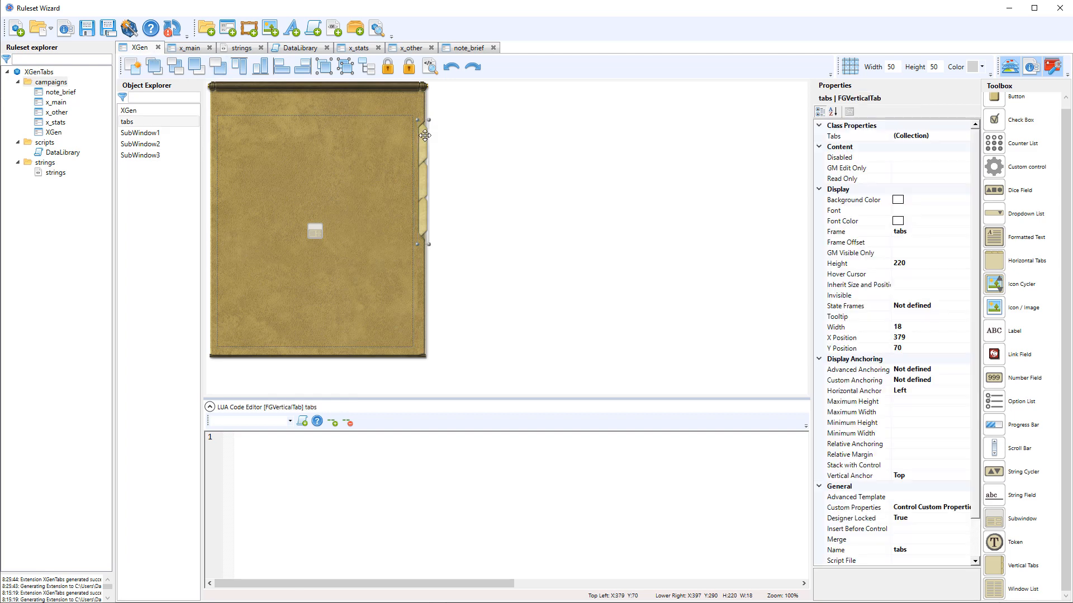
pyautogui.click(927, 137)
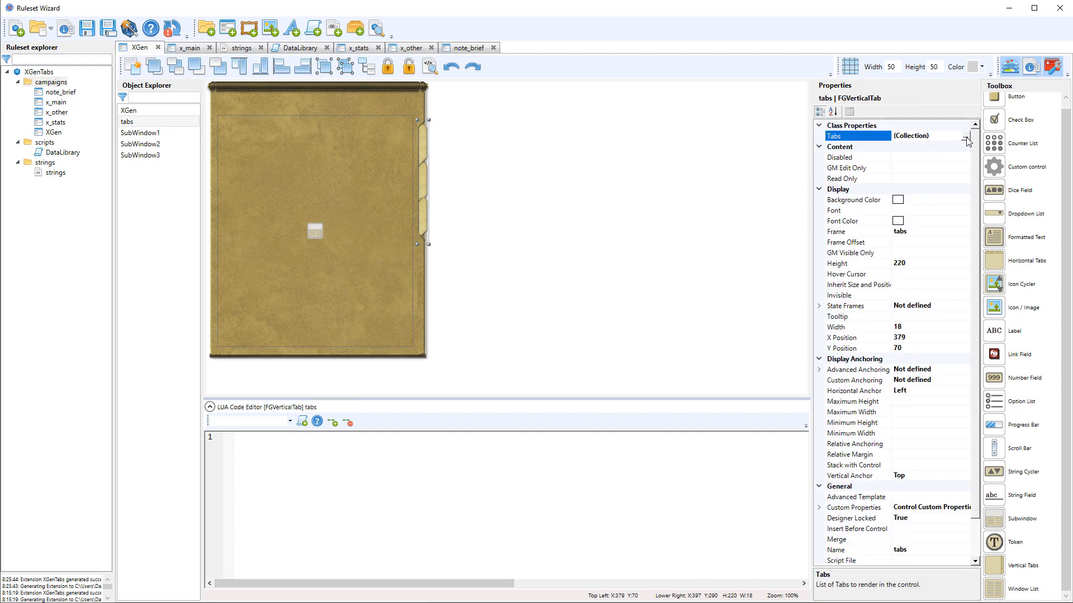
pyautogui.click(966, 137)
pyautogui.moveTo(445, 295); pyautogui.dragTo(636, 150)
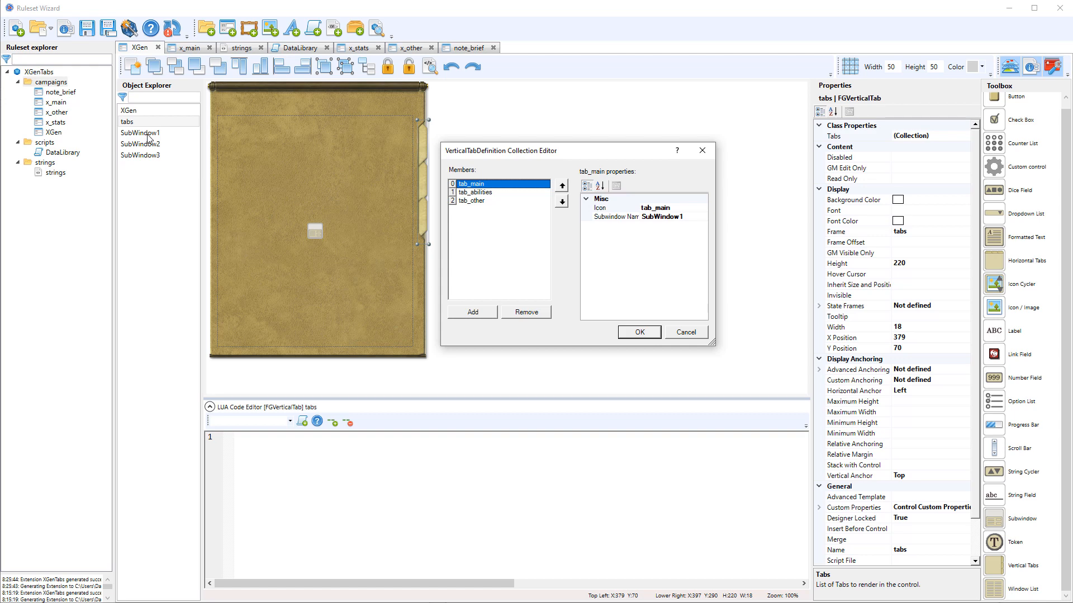
pyautogui.click(476, 193)
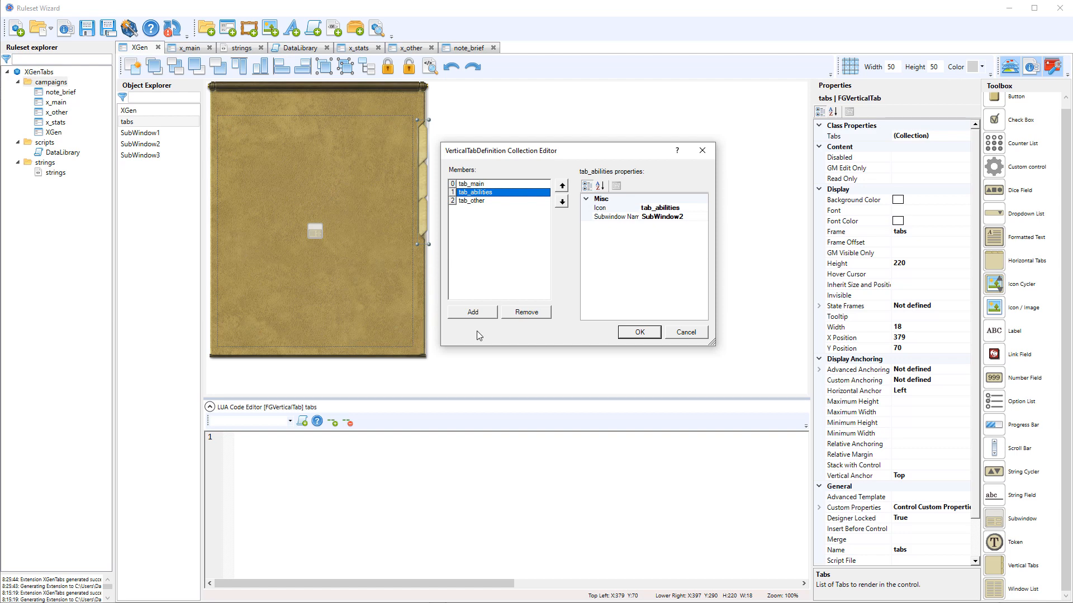
pyautogui.click(467, 203)
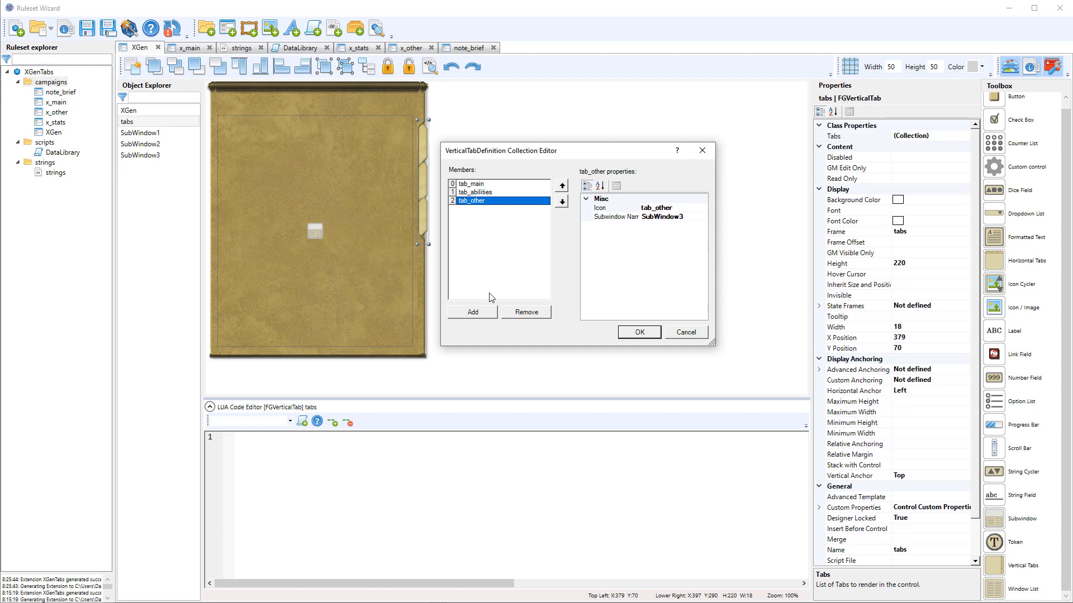
pyautogui.click(640, 333)
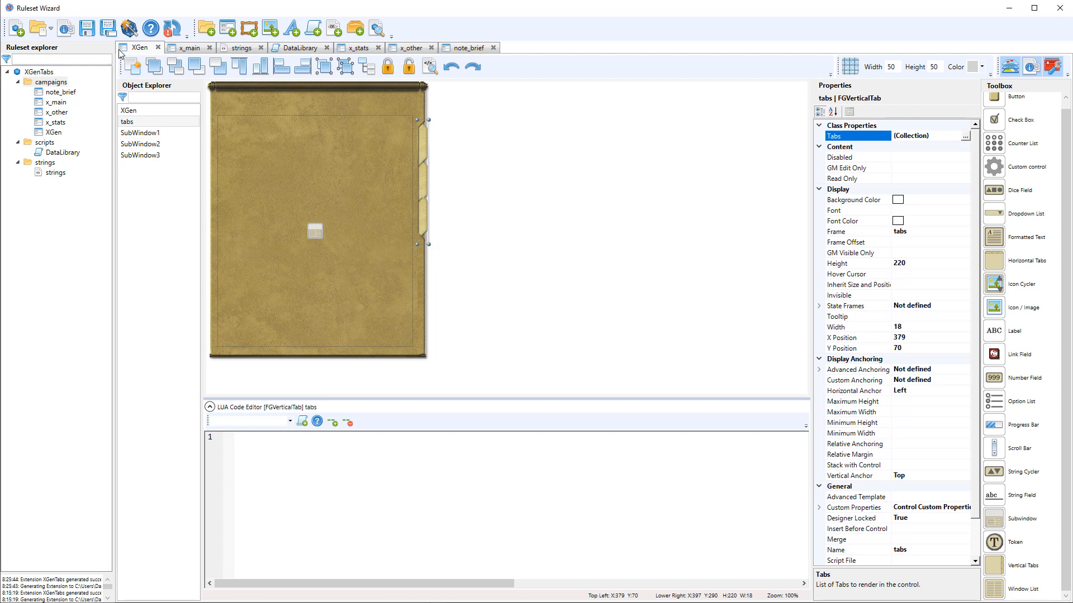
# Regenerate the extension and select SubWindow3 to check its properties
pyautogui.click(129, 29)
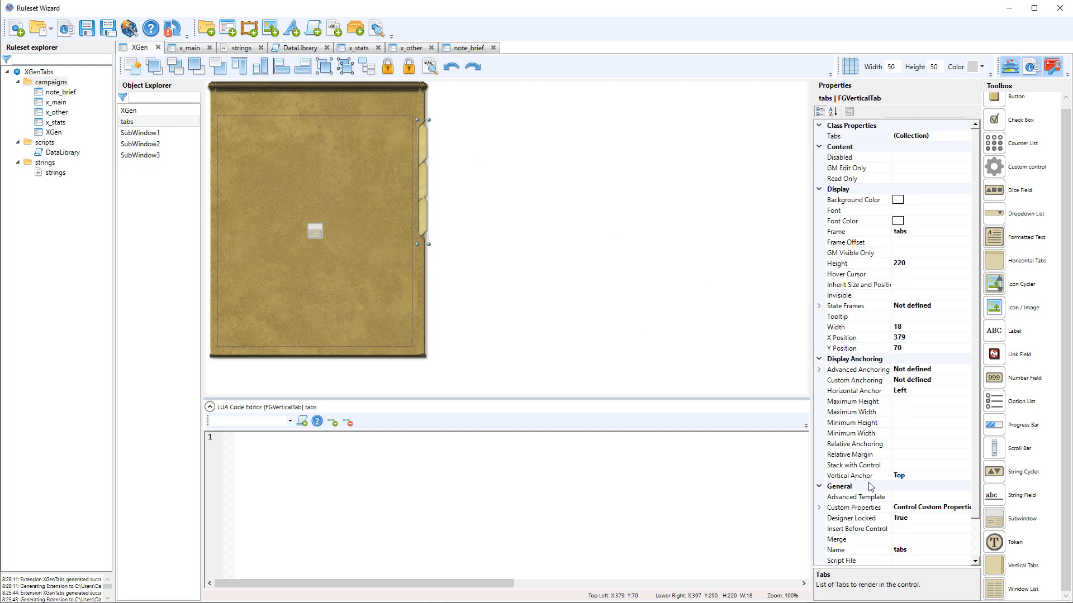
pyautogui.click(150, 157)
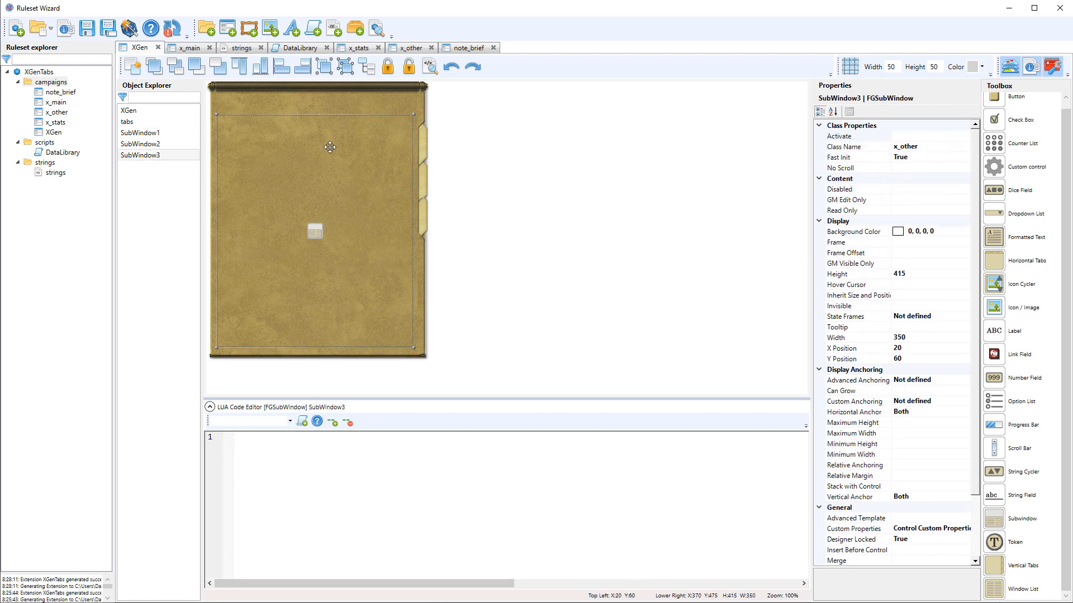
# Check the Class Name properties of SubWindow2 and SubWindow1 in the XGen window class
pyautogui.click(173, 145)
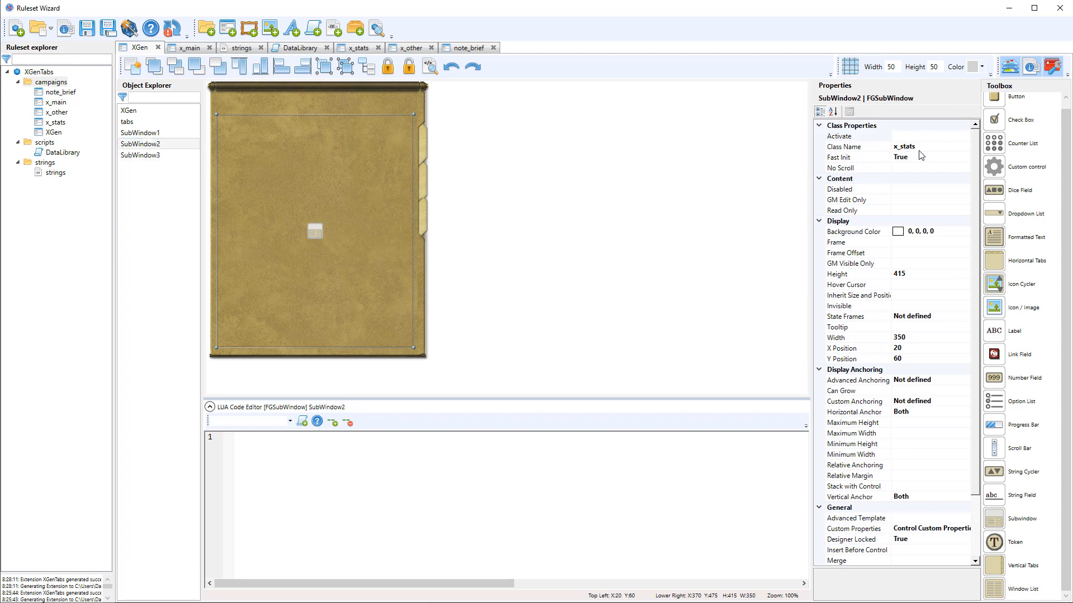
pyautogui.click(156, 133)
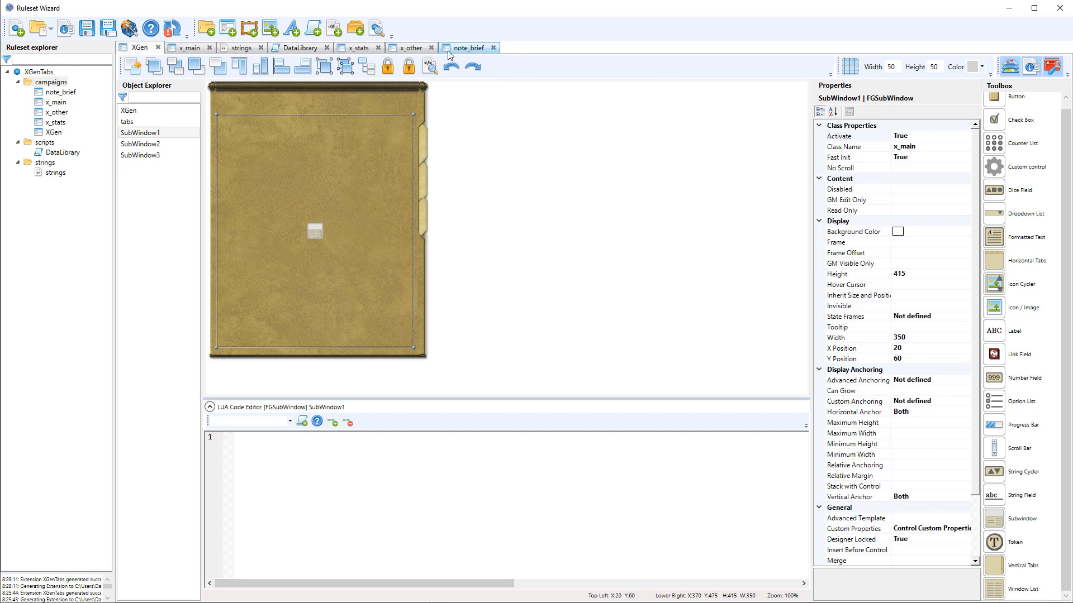
# Set the default text of strength_label in the x_stats window class to Strength
pyautogui.click(367, 51)
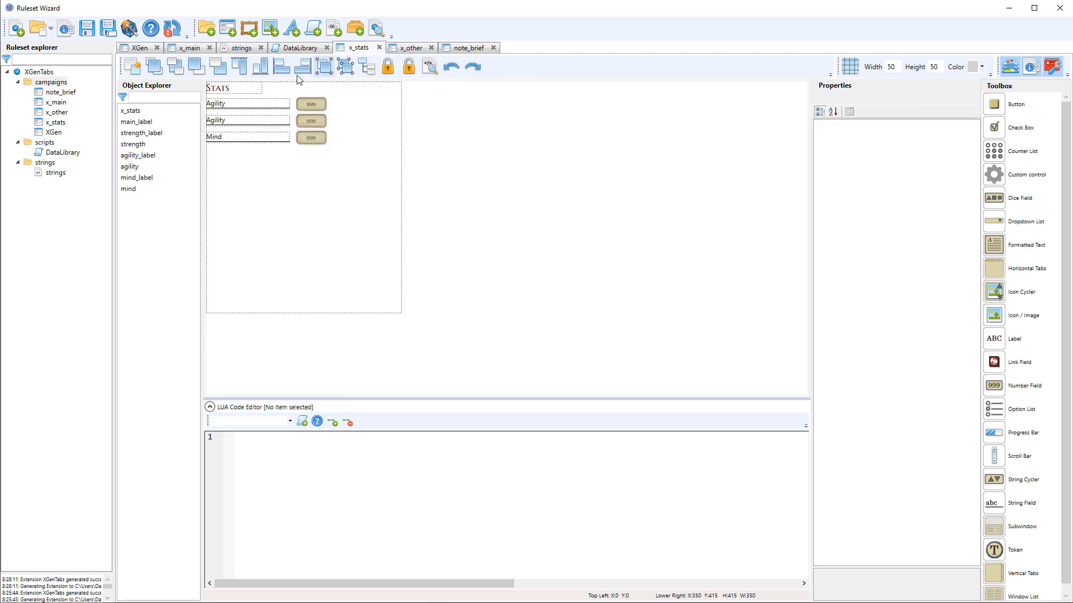
pyautogui.click(244, 103)
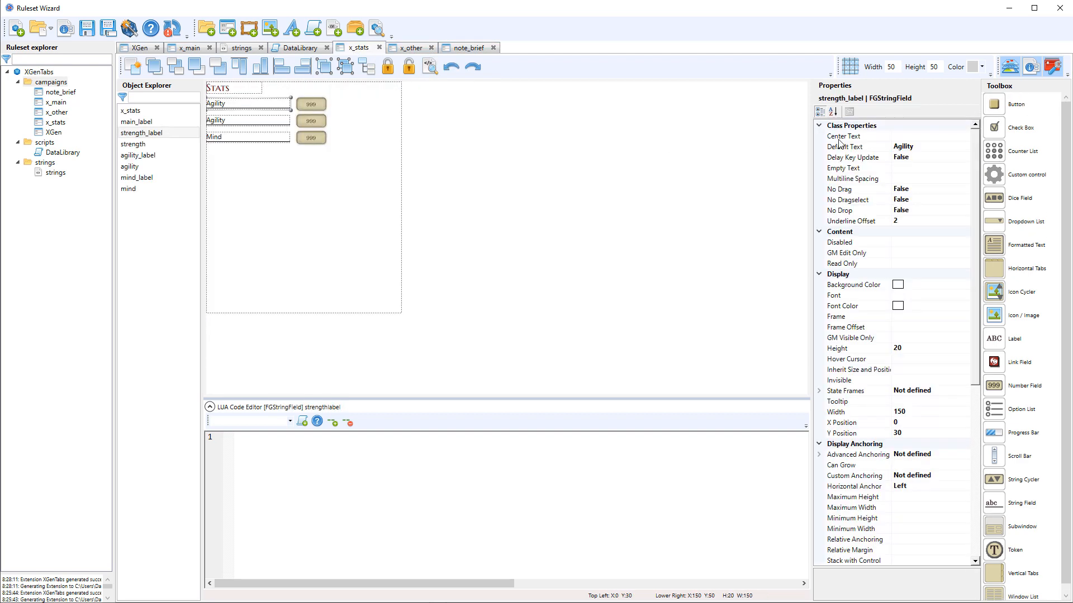
pyautogui.click(916, 148)
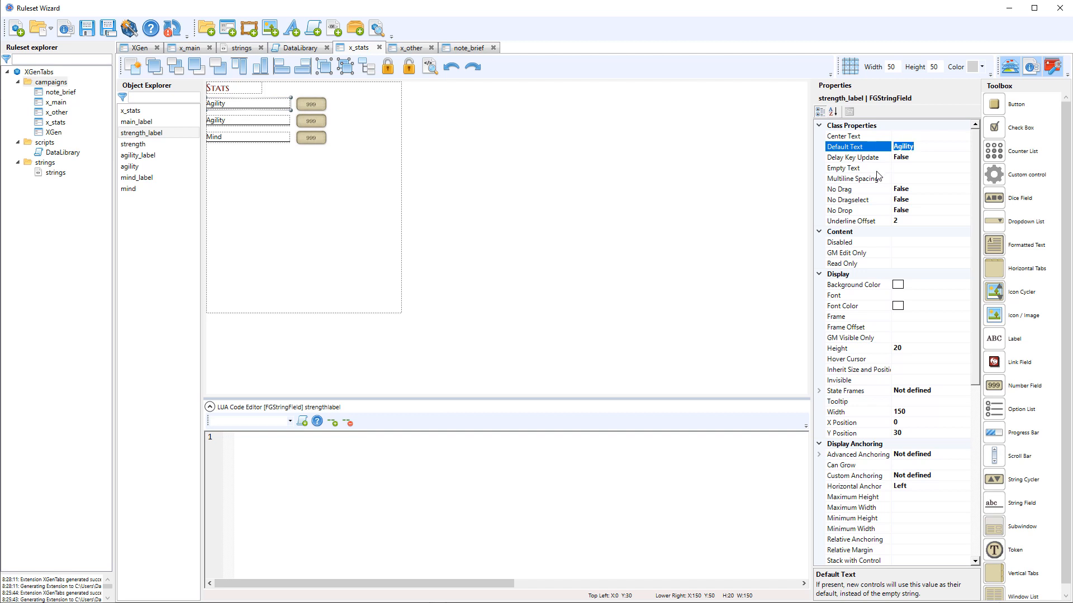
pyautogui.write('Stre')
pyautogui.click(441, 128)
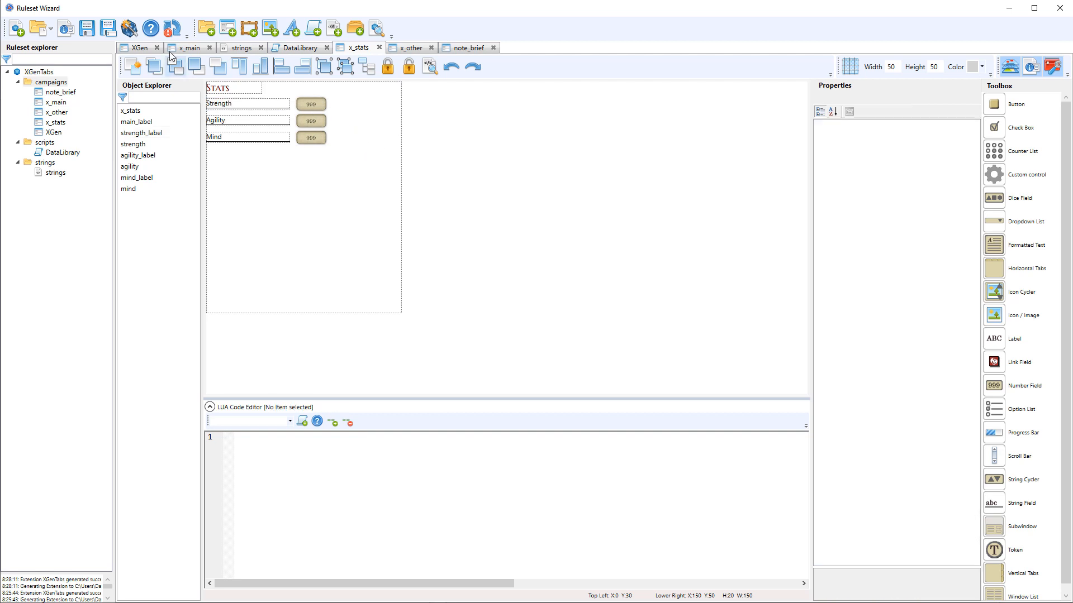
# Set the Roll Description Text of the strength number field's dice roll to Strength
pyautogui.click(312, 105)
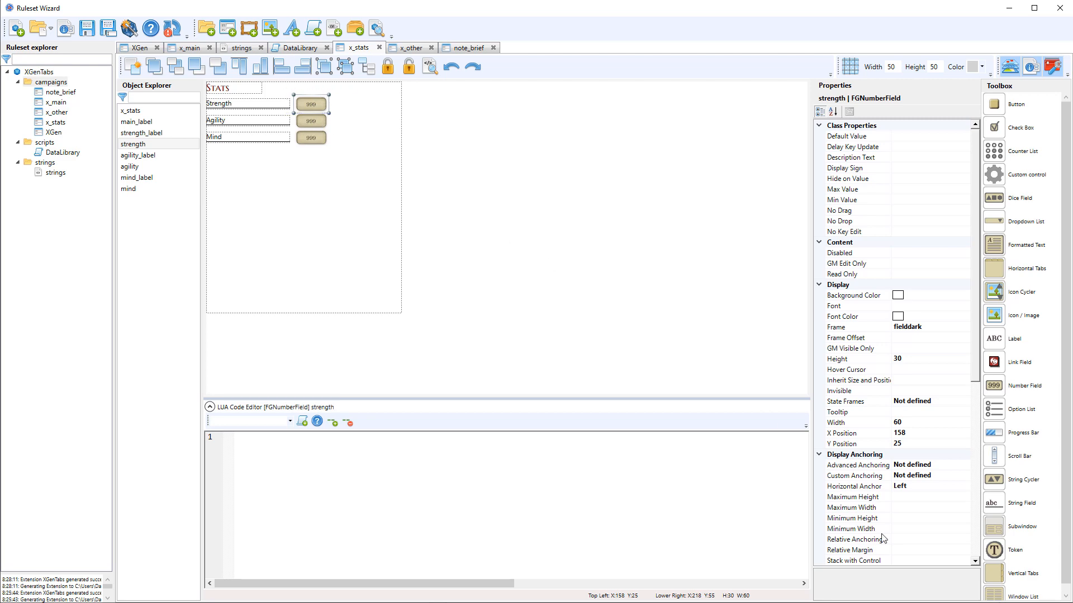
pyautogui.scroll(-7, 955, 453)
pyautogui.scroll(-1, 952, 469)
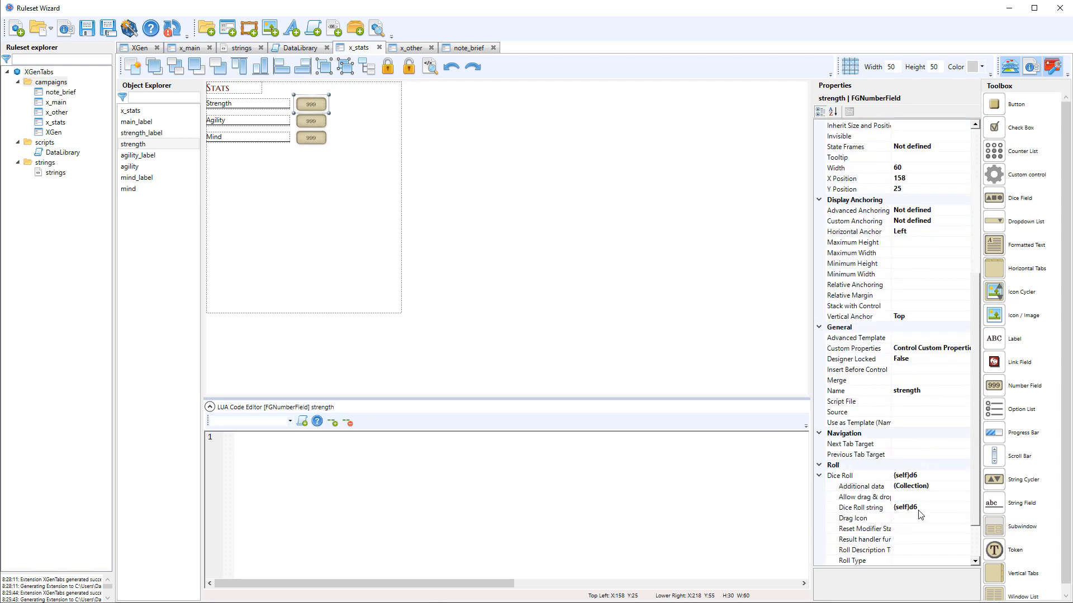
pyautogui.scroll(-2, 901, 541)
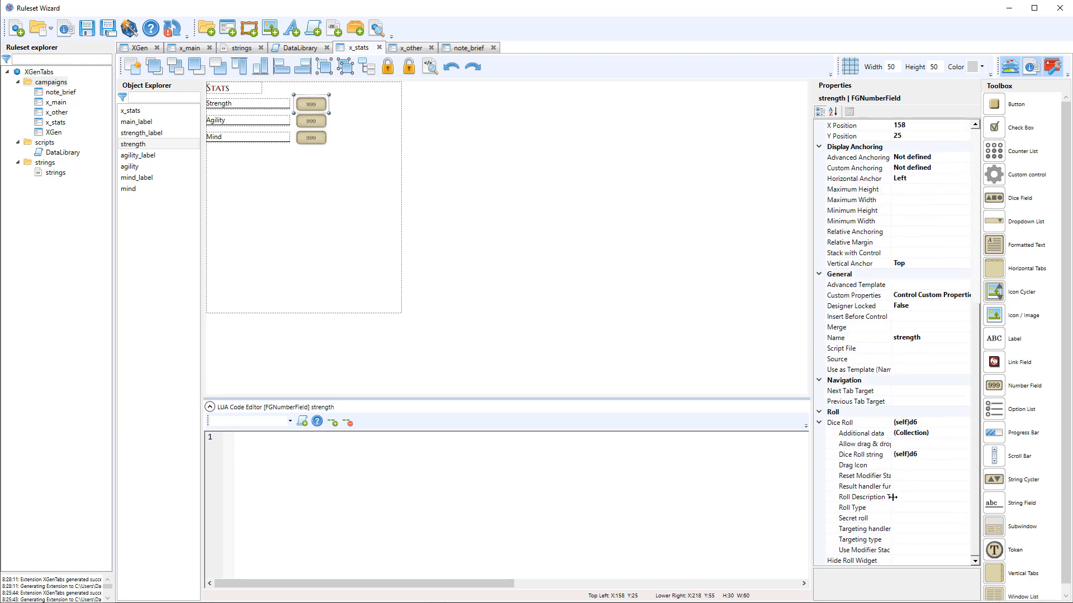
pyautogui.click(920, 496)
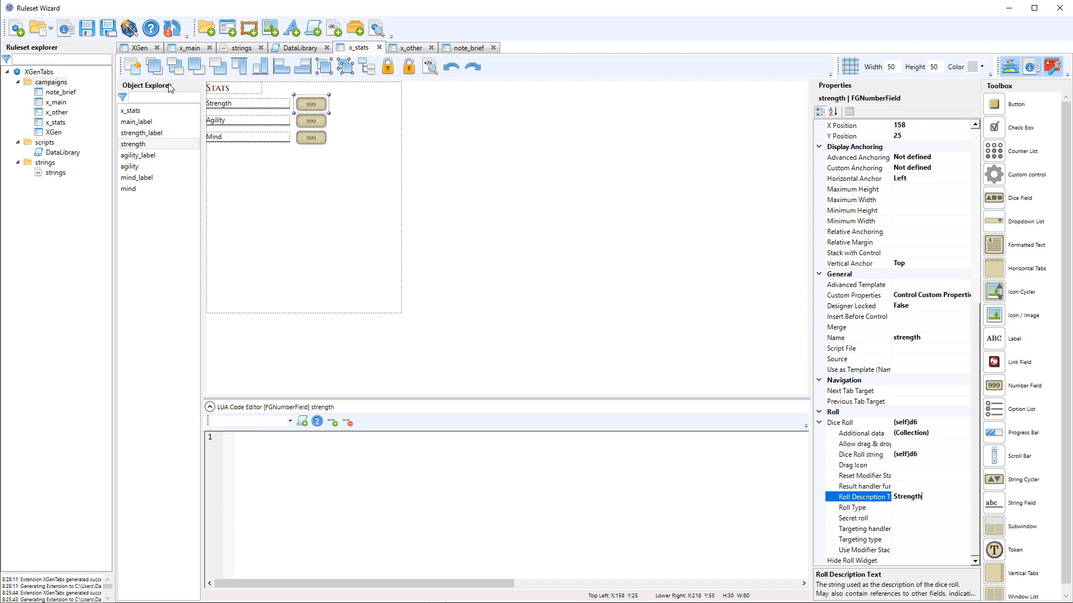
# Regenerate the extension, switch to Fantasy Grounds and open the existing XGen record on its Other tab
pyautogui.click(128, 29)
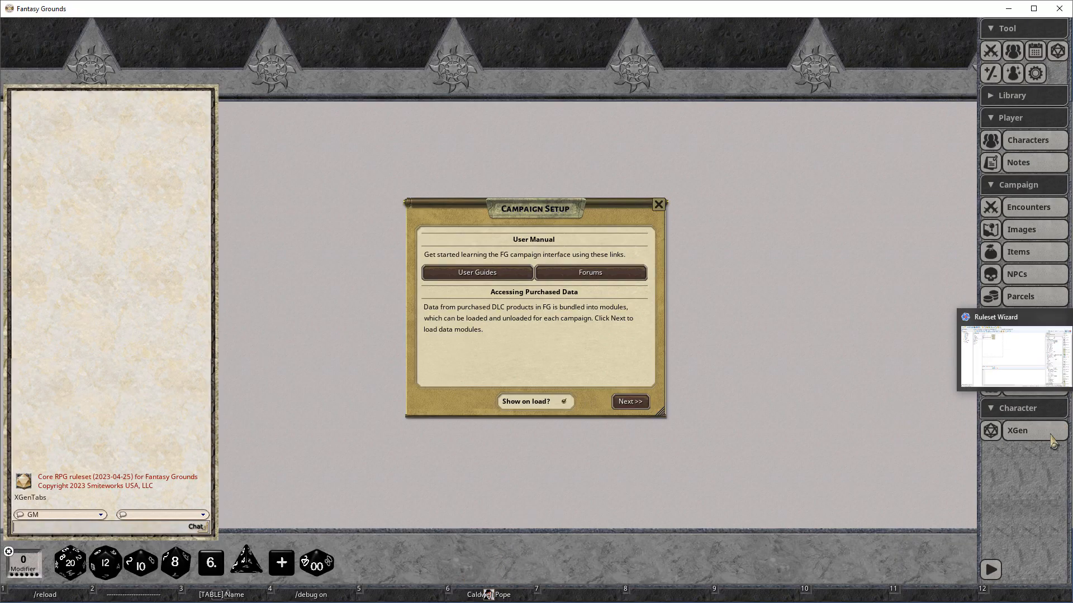
pyautogui.click(1025, 441)
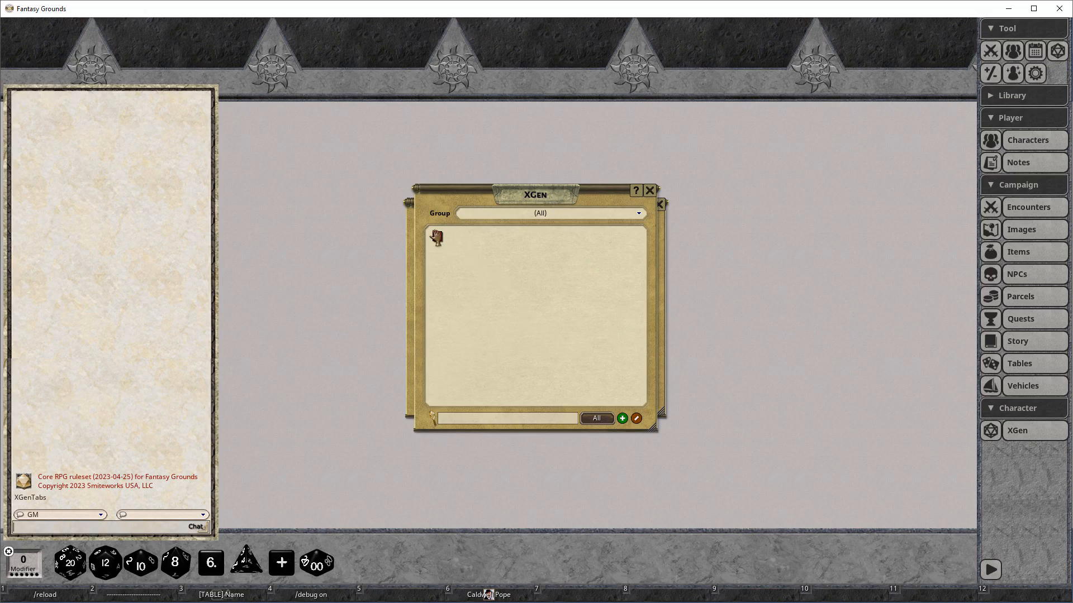
pyautogui.click(438, 239)
pyautogui.click(438, 262)
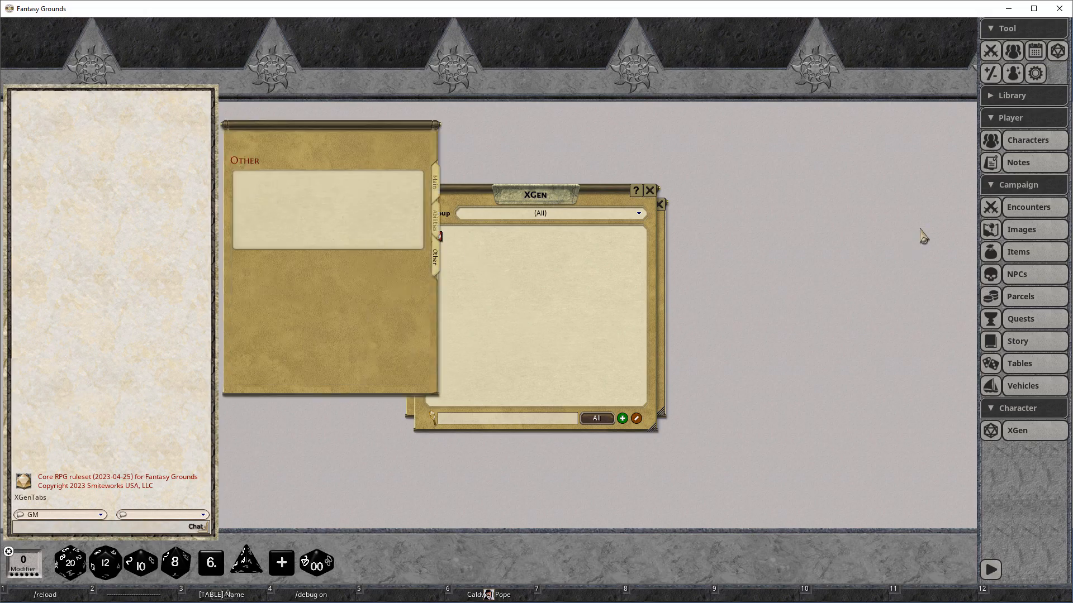
# Open the campaign's Notes list beside the record and add both Actions History notes to the Other tab's list
pyautogui.click(1029, 164)
pyautogui.moveTo(527, 199); pyautogui.dragTo(724, 118)
pyautogui.moveTo(321, 179); pyautogui.dragTo(267, 184)
pyautogui.moveTo(666, 163); pyautogui.dragTo(251, 206)
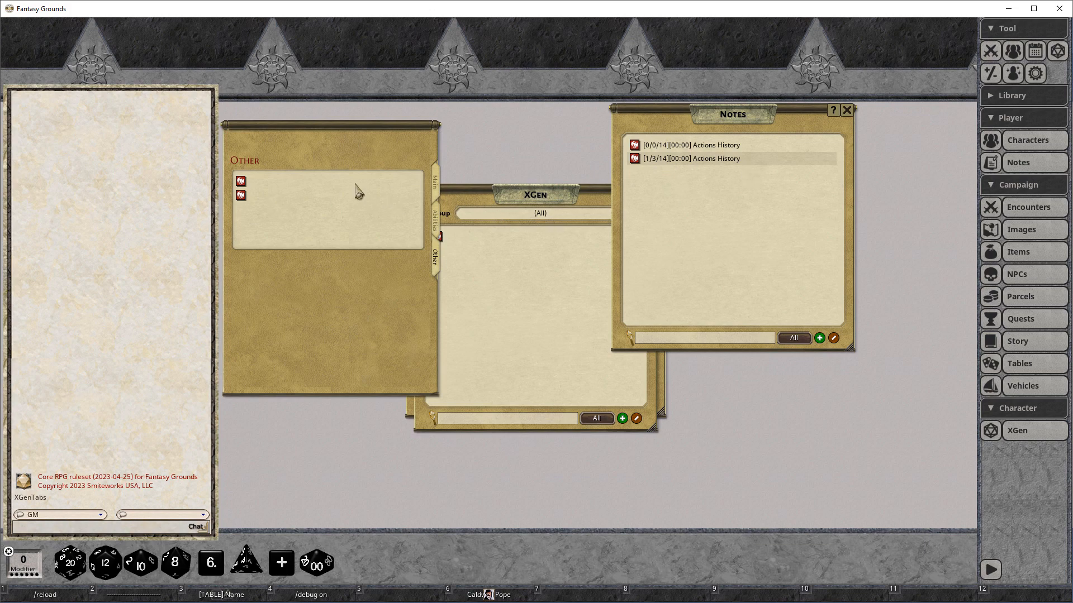
# Test both note links in the Other list by opening each note and closing it again
pyautogui.click(242, 181)
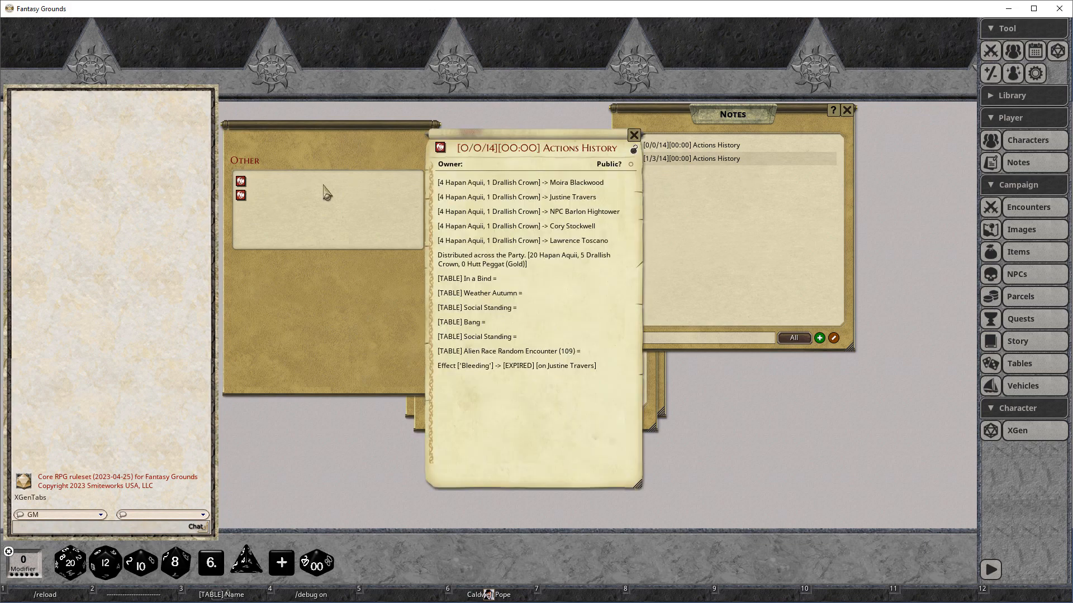
pyautogui.click(635, 137)
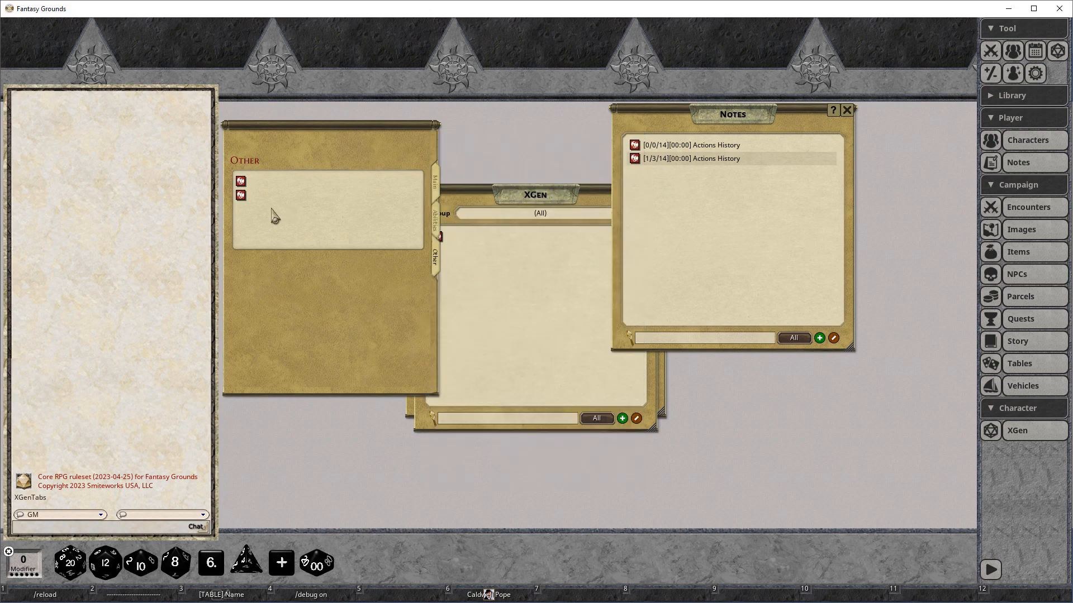
pyautogui.click(241, 195)
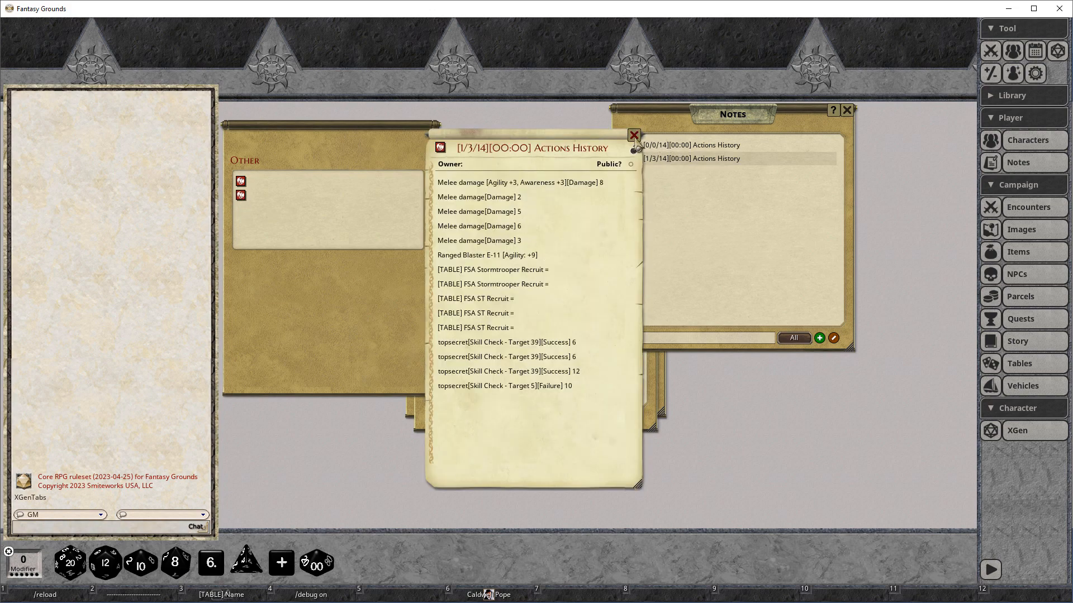
pyautogui.click(634, 135)
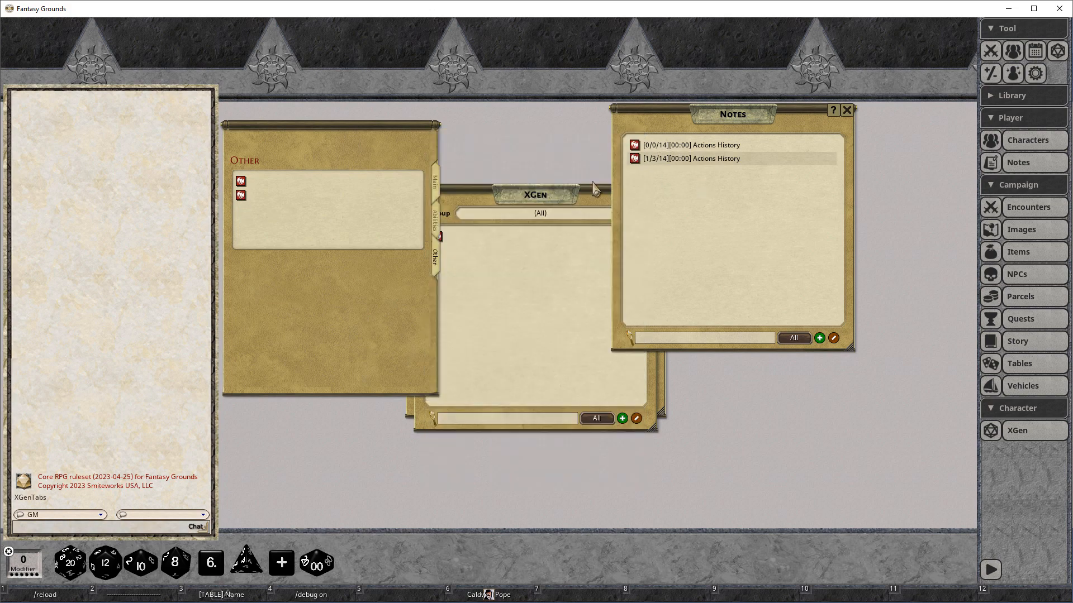
# Roll Strength from the record's Abilities tab and display the Main tab
pyautogui.click(435, 223)
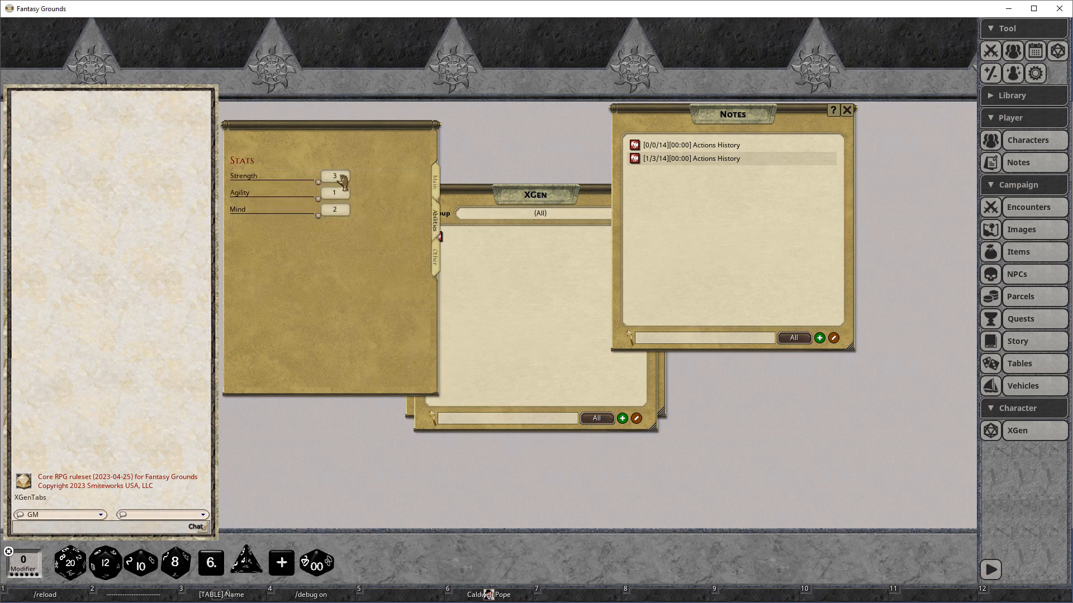
pyautogui.doubleClick(341, 179)
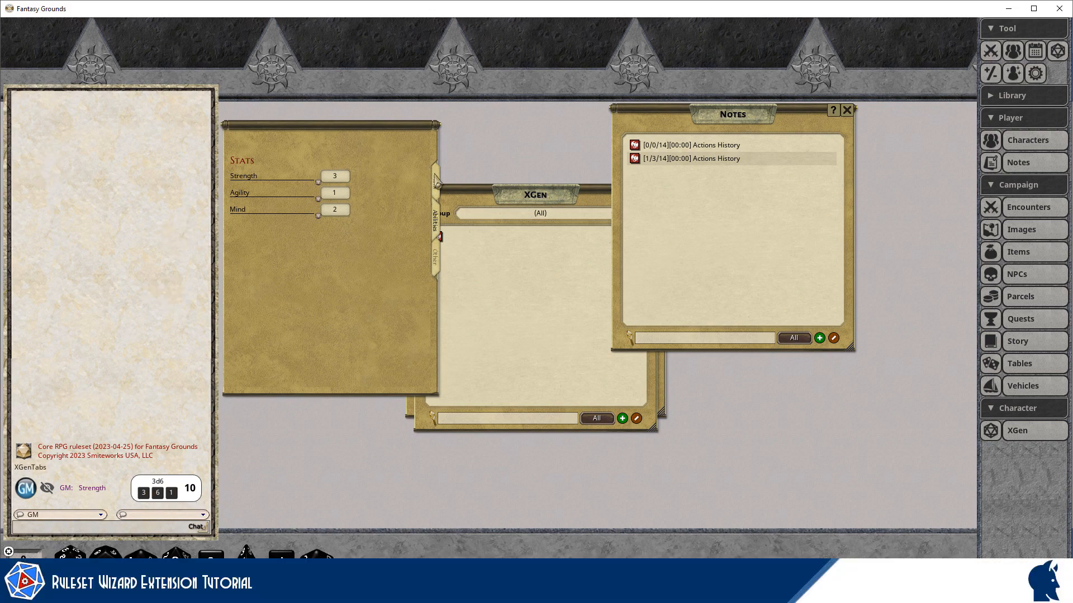
pyautogui.click(435, 181)
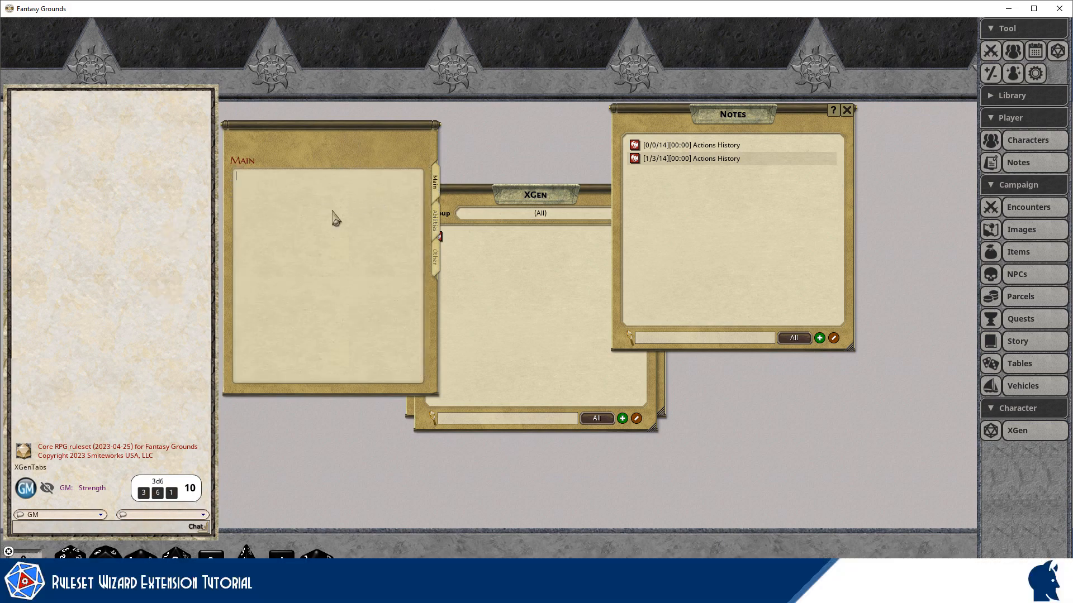